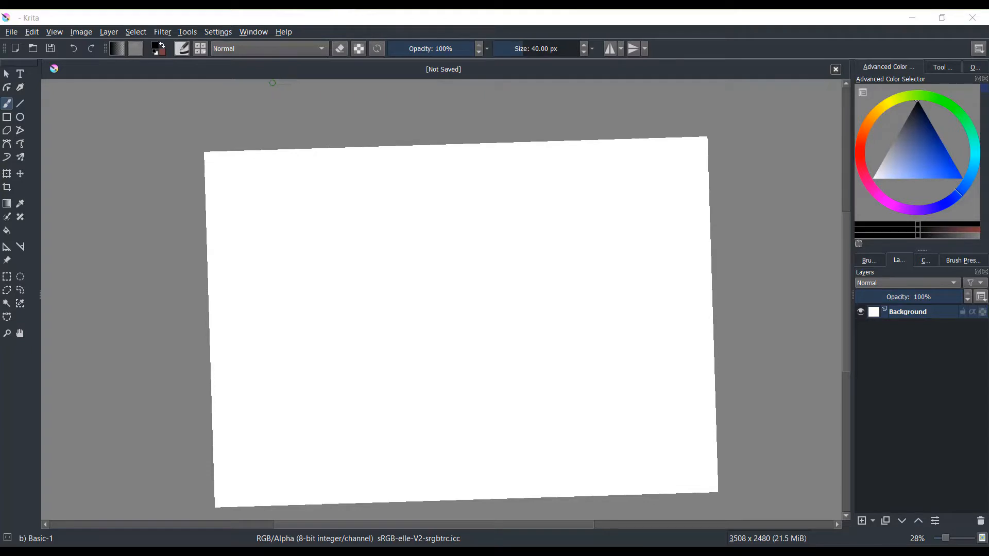
On a new paint layer, choose a fully saturated blue and test the 40 px brush with a scribbled oval
{"action": "left_click", "coordinate": [862, 521]}
{"action": "left_click", "coordinate": [961, 179]}
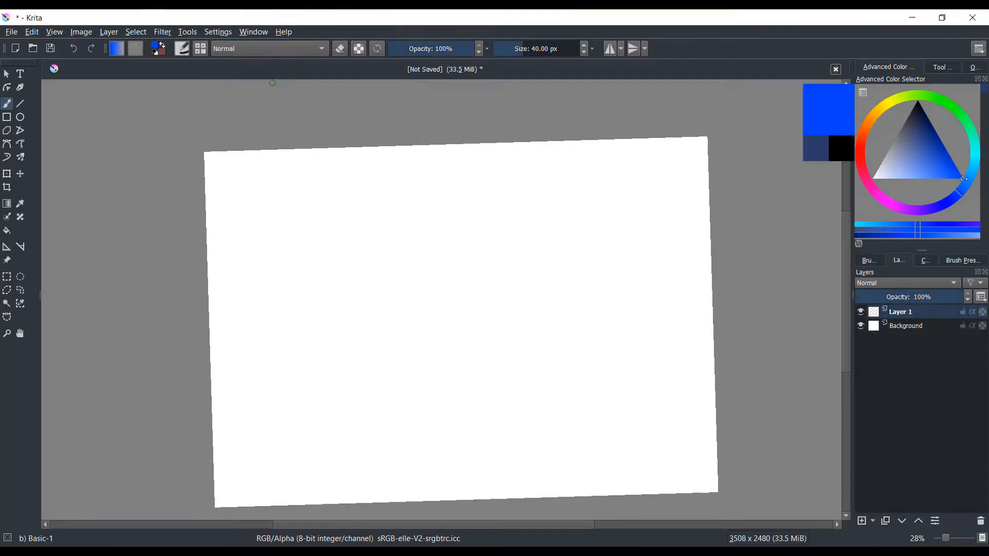
{"action": "left_click", "coordinate": [963, 260]}
{"action": "mouse_move", "coordinate": [469, 247]}
{"action": "left_mouse_down"}
{"action": "mouse_move", "coordinate": [453, 324]}
{"action": "mouse_move", "coordinate": [430, 358]}
{"action": "left_mouse_up"}
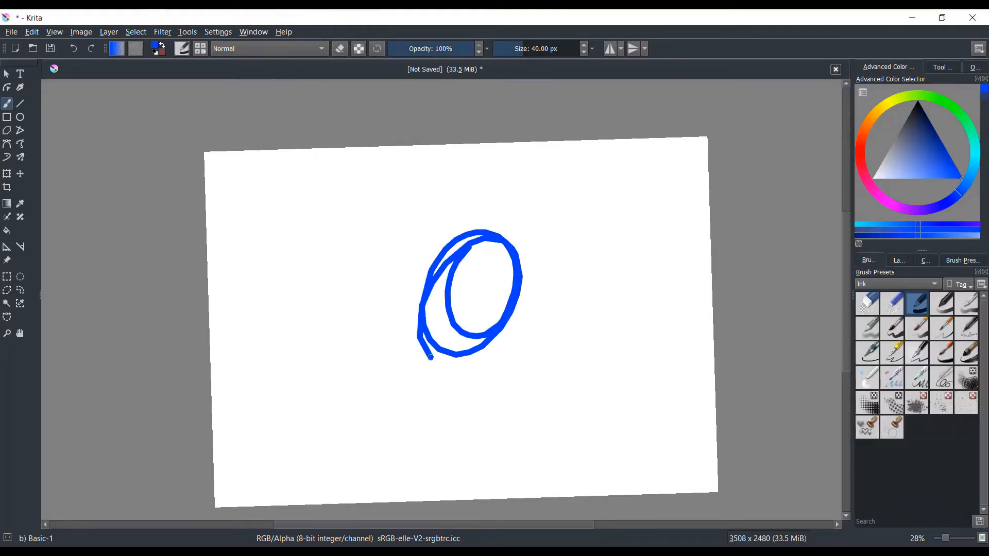
Undo the test oval and reduce the brush size to 4.72 px, trying it with a short squiggle that is undone again
{"action": "left_click", "coordinate": [73, 48]}
{"action": "left_click_drag", "start_coordinate": [524, 48], "coordinate": [507, 48]}
{"action": "left_click_drag", "start_coordinate": [426, 266], "coordinate": [495, 251]}
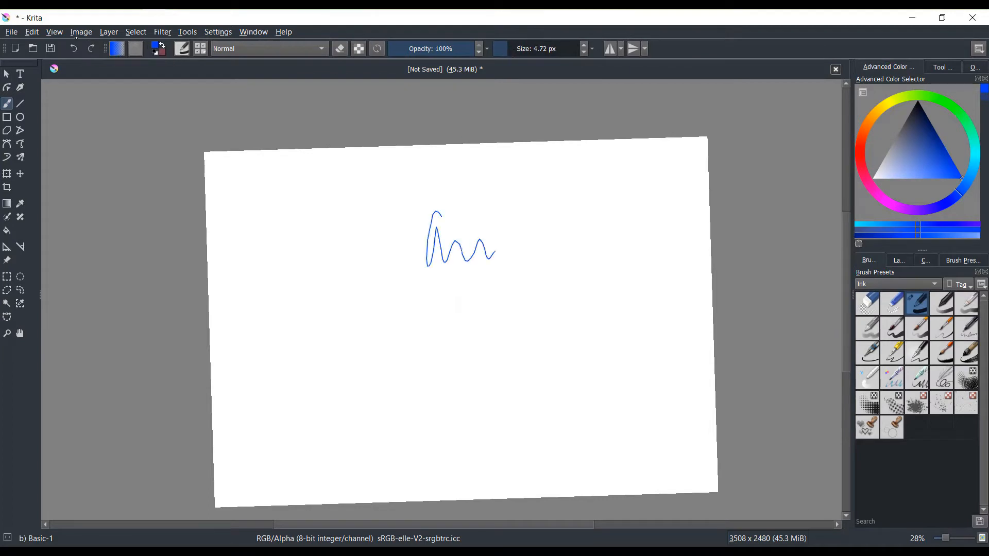
{"action": "left_click", "coordinate": [74, 49]}
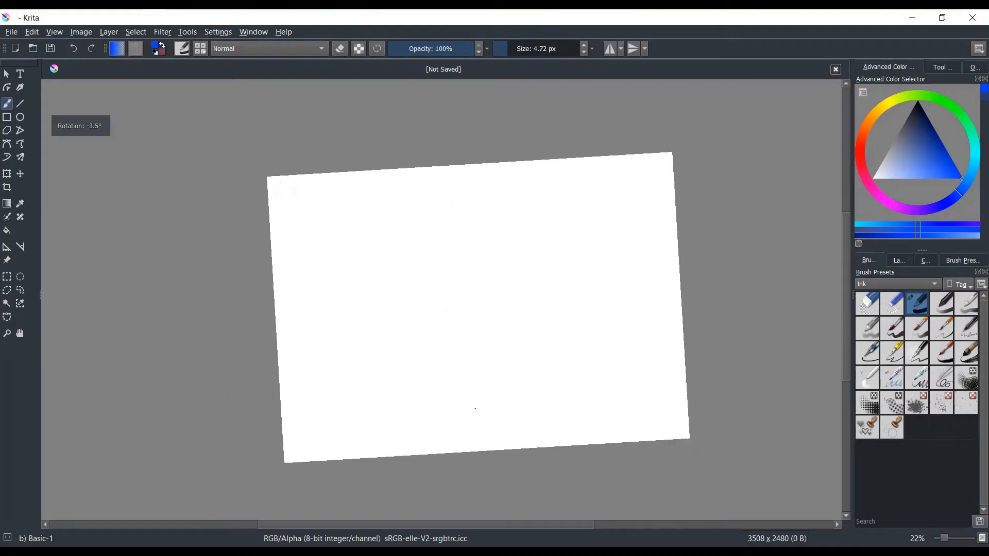
{"action": "mouse_move", "coordinate": [434, 213]}
{"action": "left_mouse_down"}
{"action": "mouse_move", "coordinate": [484, 199]}
{"action": "mouse_move", "coordinate": [411, 263]}
{"action": "mouse_move", "coordinate": [501, 205]}
{"action": "mouse_move", "coordinate": [550, 291]}
{"action": "left_mouse_up"}
{"action": "left_click_drag", "start_coordinate": [548, 271], "coordinate": [530, 352]}
{"action": "mouse_move", "coordinate": [540, 333]}
{"action": "left_mouse_down"}
{"action": "mouse_move", "coordinate": [504, 380]}
{"action": "mouse_move", "coordinate": [395, 279]}
{"action": "left_mouse_up"}
{"action": "mouse_move", "coordinate": [429, 363]}
{"action": "left_mouse_down"}
{"action": "mouse_move", "coordinate": [418, 224]}
{"action": "mouse_move", "coordinate": [408, 336]}
{"action": "left_mouse_up"}
{"action": "left_click_drag", "start_coordinate": [396, 303], "coordinate": [461, 386]}
{"action": "mouse_move", "coordinate": [407, 323]}
{"action": "left_mouse_down"}
{"action": "mouse_move", "coordinate": [469, 384]}
{"action": "mouse_move", "coordinate": [502, 377]}
{"action": "left_mouse_up"}
{"action": "left_click_drag", "start_coordinate": [507, 376], "coordinate": [526, 365]}
{"action": "left_click_drag", "start_coordinate": [531, 358], "coordinate": [541, 238]}
{"action": "left_click_drag", "start_coordinate": [547, 280], "coordinate": [512, 207]}
{"action": "left_click", "coordinate": [341, 48]}
{"action": "left_click_drag", "start_coordinate": [567, 305], "coordinate": [553, 259]}
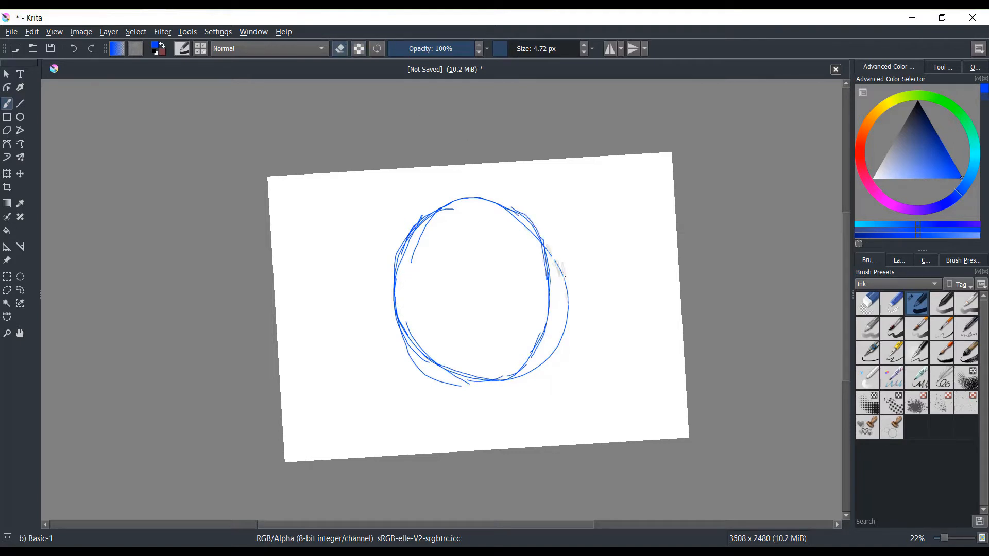
{"action": "left_click_drag", "start_coordinate": [553, 347], "coordinate": [532, 374]}
{"action": "left_click", "coordinate": [898, 261]}
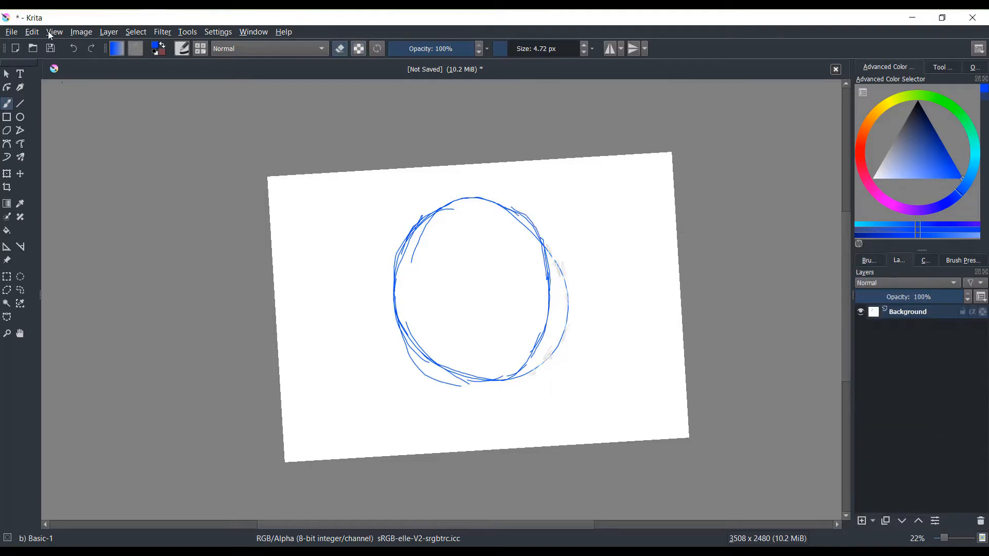
{"action": "left_click", "coordinate": [73, 48]}
{"action": "left_click", "coordinate": [74, 48]}
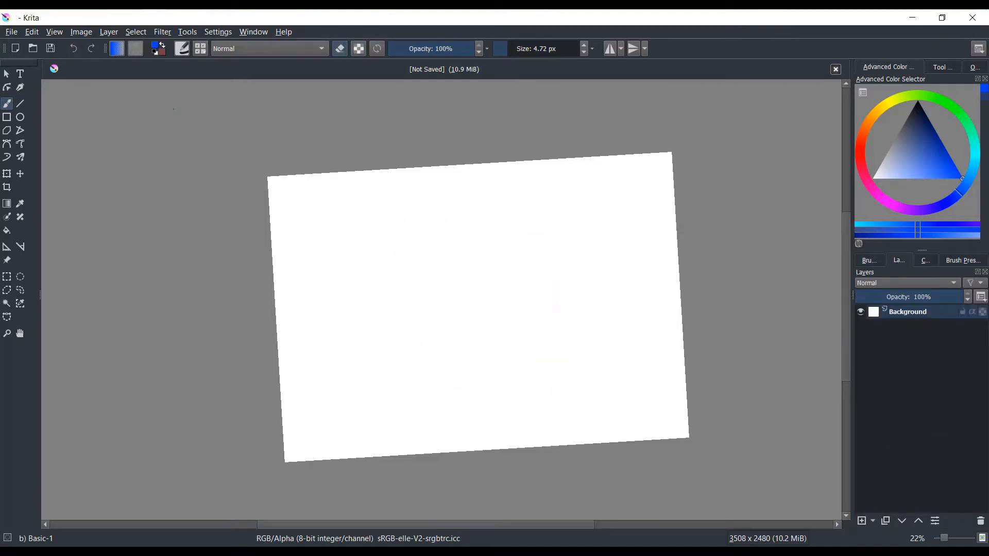
Lock the Background and, on a new layer, sketch a head oval with a curved centre line, a brow line and an eye line
{"action": "left_click", "coordinate": [862, 521]}
{"action": "left_click", "coordinate": [963, 326]}
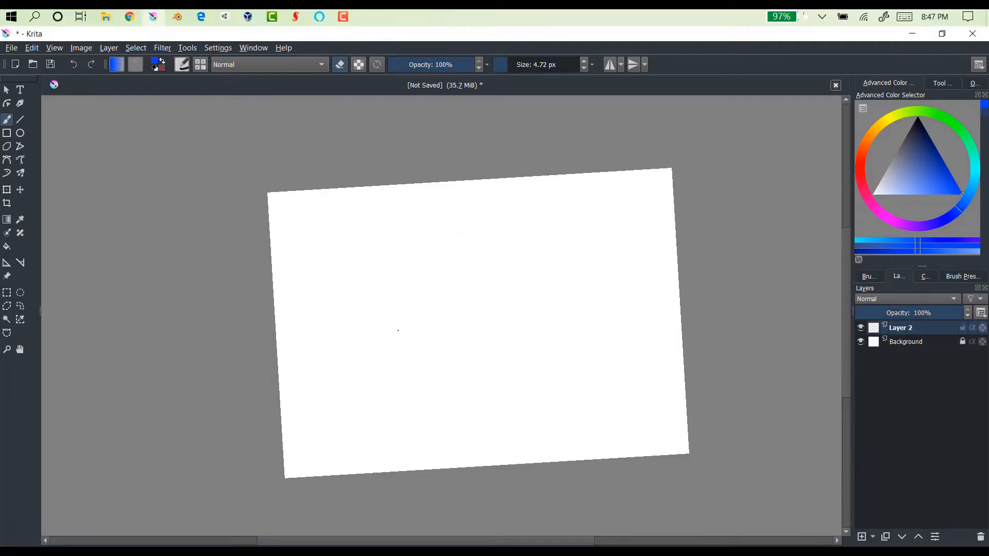
{"action": "mouse_move", "coordinate": [461, 223]}
{"action": "left_mouse_down"}
{"action": "mouse_move", "coordinate": [410, 273]}
{"action": "mouse_move", "coordinate": [548, 338]}
{"action": "mouse_move", "coordinate": [425, 242]}
{"action": "mouse_move", "coordinate": [406, 295]}
{"action": "mouse_move", "coordinate": [426, 375]}
{"action": "mouse_move", "coordinate": [492, 401]}
{"action": "left_mouse_up"}
{"action": "mouse_move", "coordinate": [502, 392]}
{"action": "left_mouse_down"}
{"action": "mouse_move", "coordinate": [550, 288]}
{"action": "mouse_move", "coordinate": [532, 242]}
{"action": "mouse_move", "coordinate": [473, 251]}
{"action": "mouse_move", "coordinate": [463, 401]}
{"action": "left_mouse_up"}
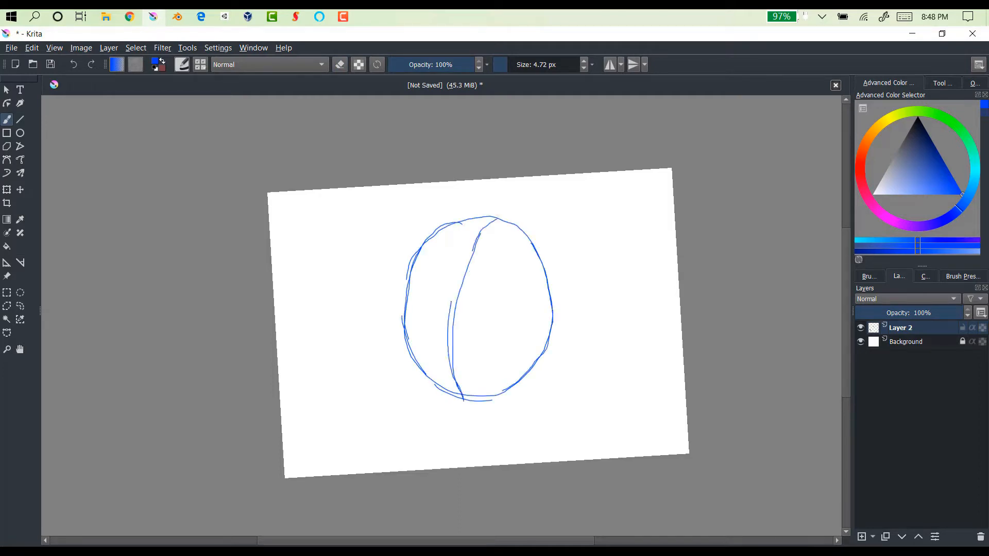
{"action": "left_click_drag", "start_coordinate": [448, 356], "coordinate": [482, 231]}
{"action": "mouse_move", "coordinate": [410, 272]}
{"action": "left_mouse_down"}
{"action": "mouse_move", "coordinate": [416, 281]}
{"action": "mouse_move", "coordinate": [547, 265]}
{"action": "left_mouse_up"}
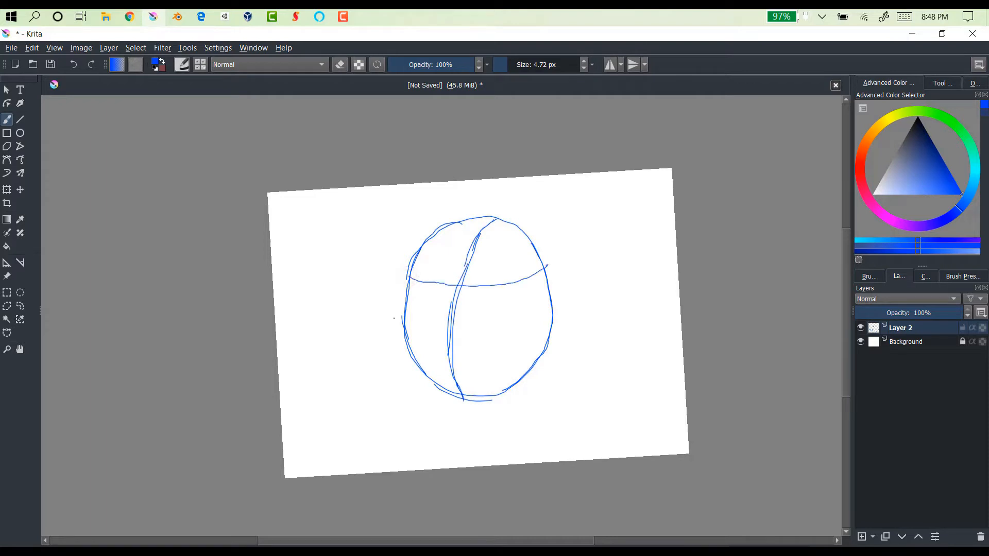
{"action": "left_click_drag", "start_coordinate": [405, 313], "coordinate": [550, 297]}
Sketch both eye outlines on the eye line and ragged eyebrows along the brow line
{"action": "mouse_move", "coordinate": [465, 319]}
{"action": "left_mouse_down"}
{"action": "mouse_move", "coordinate": [498, 309]}
{"action": "mouse_move", "coordinate": [505, 323]}
{"action": "left_mouse_up"}
{"action": "left_click_drag", "start_coordinate": [466, 326], "coordinate": [500, 311]}
{"action": "mouse_move", "coordinate": [432, 320]}
{"action": "left_mouse_down"}
{"action": "mouse_move", "coordinate": [411, 322]}
{"action": "mouse_move", "coordinate": [434, 323]}
{"action": "left_mouse_up"}
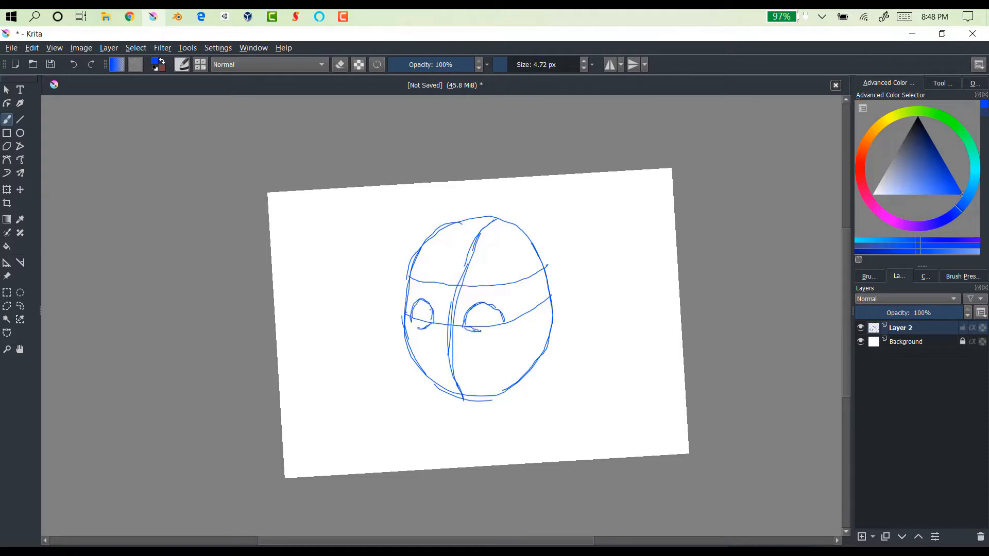
{"action": "mouse_move", "coordinate": [469, 295]}
{"action": "left_mouse_down"}
{"action": "mouse_move", "coordinate": [501, 283]}
{"action": "mouse_move", "coordinate": [515, 291]}
{"action": "mouse_move", "coordinate": [476, 284]}
{"action": "mouse_move", "coordinate": [520, 277]}
{"action": "left_mouse_up"}
{"action": "left_click_drag", "start_coordinate": [414, 292], "coordinate": [444, 291]}
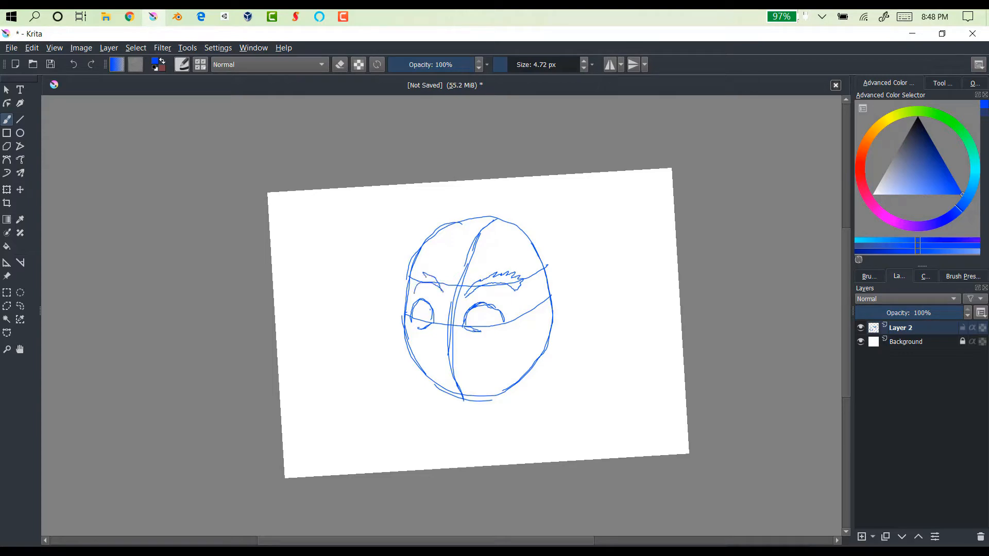
Thicken the lids of both eyes, extend the near eye's outer corner and add a round iris to the near eye
{"action": "scroll", "coordinate": [515, 301], "scroll_direction": "up", "scroll_amount": 3}
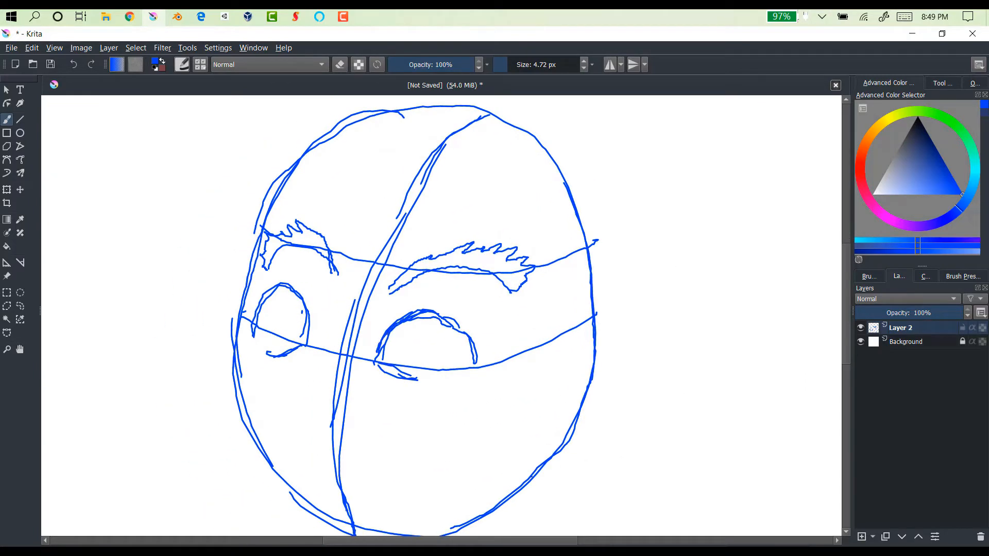
{"action": "mouse_move", "coordinate": [417, 315]}
{"action": "left_mouse_down"}
{"action": "mouse_move", "coordinate": [462, 349]}
{"action": "mouse_move", "coordinate": [492, 356]}
{"action": "left_mouse_up"}
{"action": "left_click_drag", "start_coordinate": [449, 325], "coordinate": [470, 359]}
{"action": "left_click_drag", "start_coordinate": [392, 372], "coordinate": [442, 378]}
{"action": "mouse_move", "coordinate": [419, 335]}
{"action": "left_mouse_down"}
{"action": "mouse_move", "coordinate": [412, 357]}
{"action": "mouse_move", "coordinate": [418, 337]}
{"action": "left_mouse_up"}
{"action": "left_click_drag", "start_coordinate": [308, 335], "coordinate": [246, 313]}
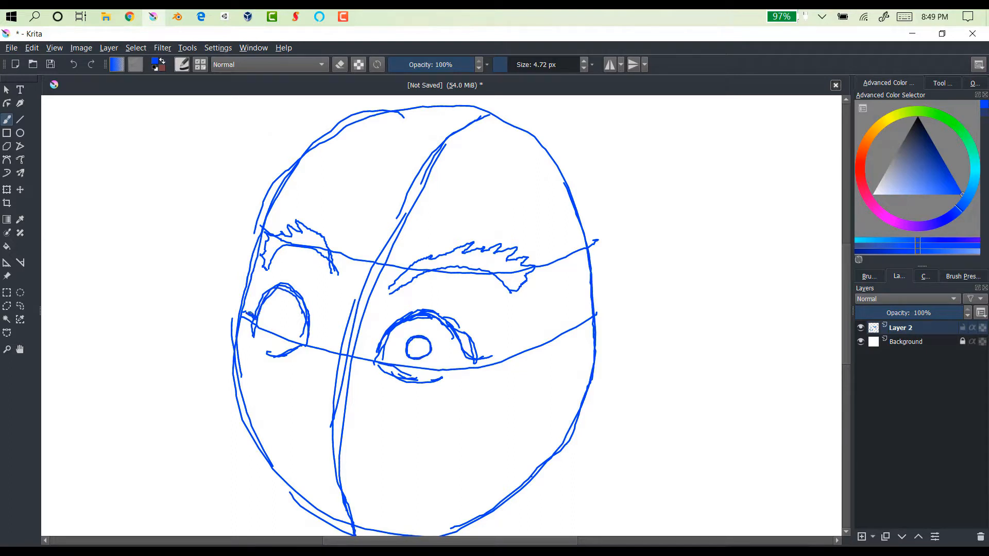
Reinforce the far side of the face and draw a bulbous nose with its nostril, starting from the far eyebrow
{"action": "left_click_drag", "start_coordinate": [266, 217], "coordinate": [246, 318]}
{"action": "left_click_drag", "start_coordinate": [242, 283], "coordinate": [239, 341]}
{"action": "left_click_drag", "start_coordinate": [246, 307], "coordinate": [252, 377]}
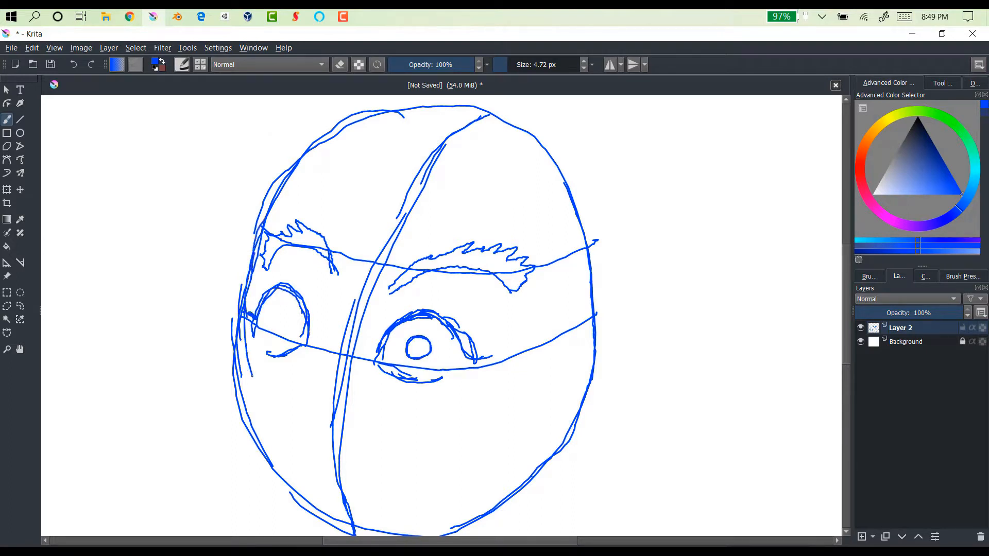
{"action": "mouse_move", "coordinate": [336, 273]}
{"action": "left_mouse_down"}
{"action": "mouse_move", "coordinate": [339, 295]}
{"action": "mouse_move", "coordinate": [320, 346]}
{"action": "mouse_move", "coordinate": [274, 371]}
{"action": "mouse_move", "coordinate": [314, 423]}
{"action": "mouse_move", "coordinate": [379, 397]}
{"action": "mouse_move", "coordinate": [380, 414]}
{"action": "left_mouse_up"}
{"action": "left_click_drag", "start_coordinate": [386, 383], "coordinate": [388, 412]}
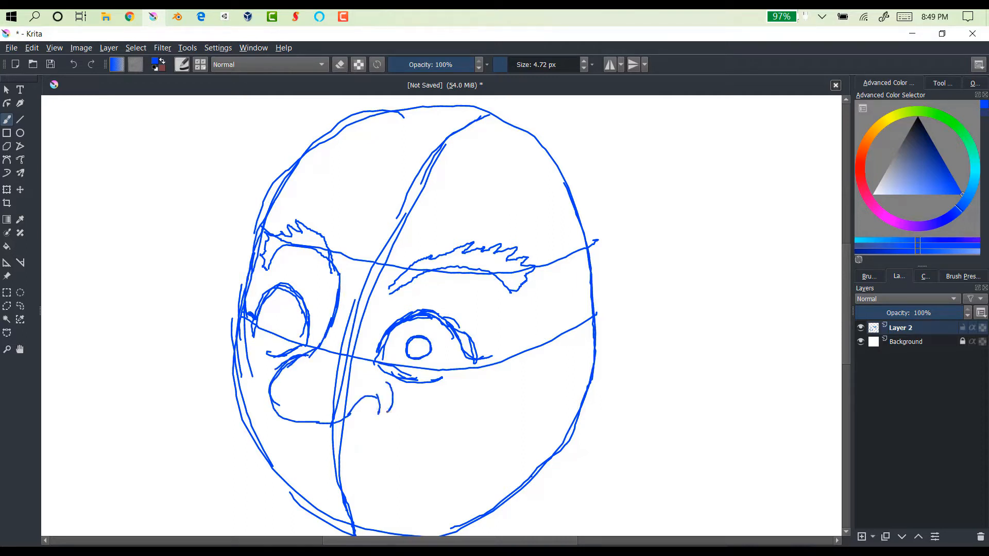
{"action": "mouse_move", "coordinate": [323, 423]}
{"action": "left_mouse_down"}
{"action": "mouse_move", "coordinate": [384, 411]}
{"action": "mouse_move", "coordinate": [292, 420]}
{"action": "mouse_move", "coordinate": [337, 272]}
{"action": "left_mouse_up"}
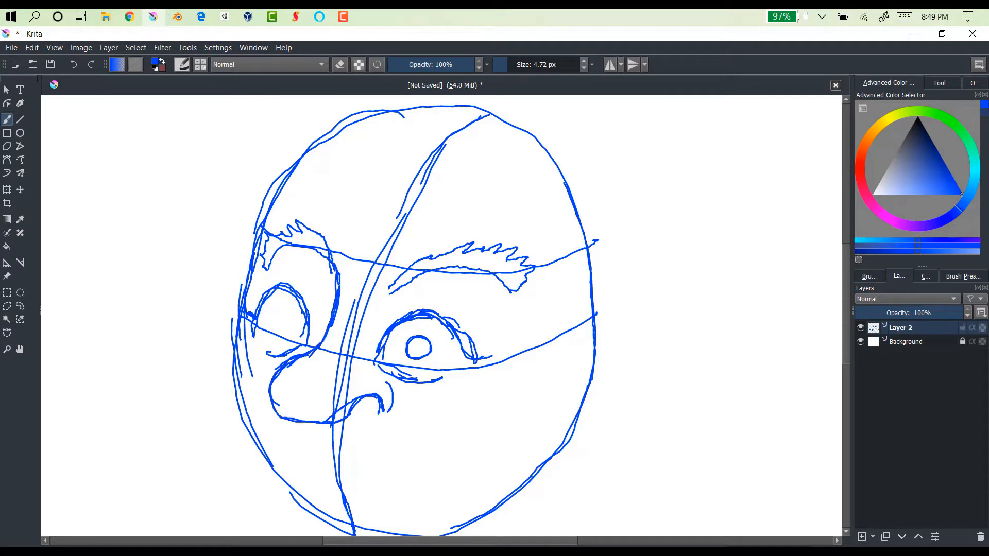
Draw a narrow oval pupil in the far eye and replace the near eye's round iris with a matching oval
{"action": "left_click_drag", "start_coordinate": [282, 311], "coordinate": [278, 341]}
{"action": "key", "text": "e"}
{"action": "mouse_move", "coordinate": [410, 340]}
{"action": "left_mouse_down"}
{"action": "mouse_move", "coordinate": [432, 343]}
{"action": "mouse_move", "coordinate": [419, 349]}
{"action": "mouse_move", "coordinate": [413, 338]}
{"action": "mouse_move", "coordinate": [408, 365]}
{"action": "left_mouse_up"}
{"action": "key", "text": "e"}
{"action": "scroll", "coordinate": [416, 309], "scroll_direction": "down", "scroll_amount": 1}
{"action": "left_click_drag", "start_coordinate": [338, 309], "coordinate": [286, 342]}
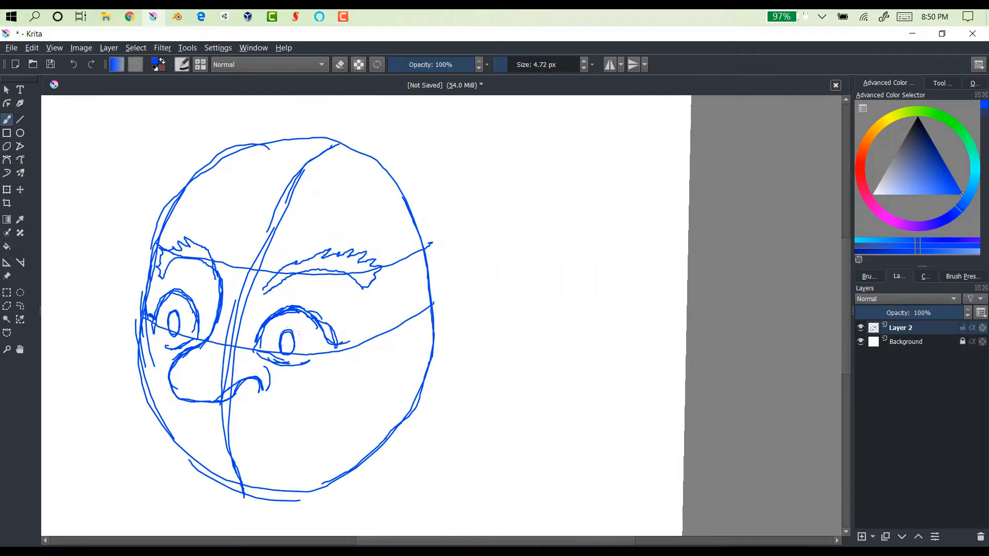
Draw a long curved stroke outside the far side of the head and two slanted guide strokes across the cheek and nose
{"action": "left_click_drag", "start_coordinate": [244, 497], "coordinate": [559, 110]}
{"action": "left_click_drag", "start_coordinate": [721, 237], "coordinate": [507, 217]}
{"action": "left_click_drag", "start_coordinate": [722, 181], "coordinate": [591, 194]}
{"action": "scroll", "coordinate": [442, 316], "scroll_direction": "down", "scroll_amount": 2}
{"action": "left_click_drag", "start_coordinate": [550, 210], "coordinate": [426, 221]}
{"action": "mouse_move", "coordinate": [526, 408]}
{"action": "left_mouse_down"}
{"action": "mouse_move", "coordinate": [518, 273]}
{"action": "mouse_move", "coordinate": [475, 110]}
{"action": "mouse_move", "coordinate": [496, 131]}
{"action": "left_mouse_up"}
Sketch the ear with its inner fold on the near side of the head, around the eye line
{"action": "scroll", "coordinate": [442, 315], "scroll_direction": "up", "scroll_amount": 3}
{"action": "mouse_move", "coordinate": [521, 333]}
{"action": "left_mouse_down"}
{"action": "mouse_move", "coordinate": [564, 307]}
{"action": "mouse_move", "coordinate": [556, 377]}
{"action": "left_mouse_up"}
{"action": "left_click_drag", "start_coordinate": [533, 331], "coordinate": [556, 348]}
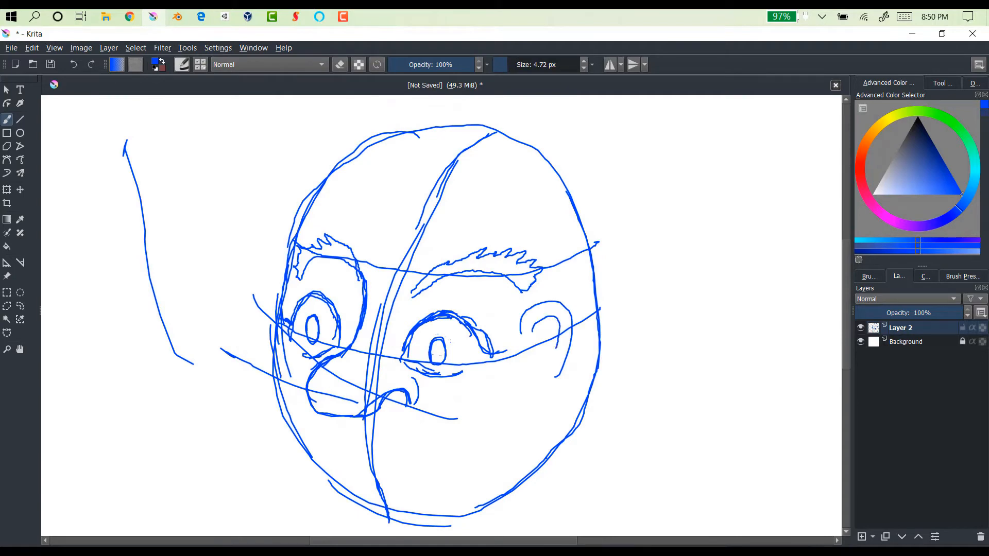
Draw a wide moustache with curled tips under the nose and add jagged hair along its lower middle edge
{"action": "left_click_drag", "start_coordinate": [272, 334], "coordinate": [297, 404]}
{"action": "left_click_drag", "start_coordinate": [438, 353], "coordinate": [422, 223]}
{"action": "mouse_move", "coordinate": [360, 286]}
{"action": "left_mouse_down"}
{"action": "mouse_move", "coordinate": [396, 288]}
{"action": "mouse_move", "coordinate": [466, 341]}
{"action": "mouse_move", "coordinate": [496, 345]}
{"action": "mouse_move", "coordinate": [529, 328]}
{"action": "mouse_move", "coordinate": [473, 378]}
{"action": "mouse_move", "coordinate": [326, 297]}
{"action": "mouse_move", "coordinate": [238, 332]}
{"action": "mouse_move", "coordinate": [330, 333]}
{"action": "mouse_move", "coordinate": [347, 311]}
{"action": "left_mouse_up"}
{"action": "mouse_move", "coordinate": [293, 361]}
{"action": "left_mouse_down"}
{"action": "mouse_move", "coordinate": [439, 359]}
{"action": "mouse_move", "coordinate": [529, 318]}
{"action": "left_mouse_up"}
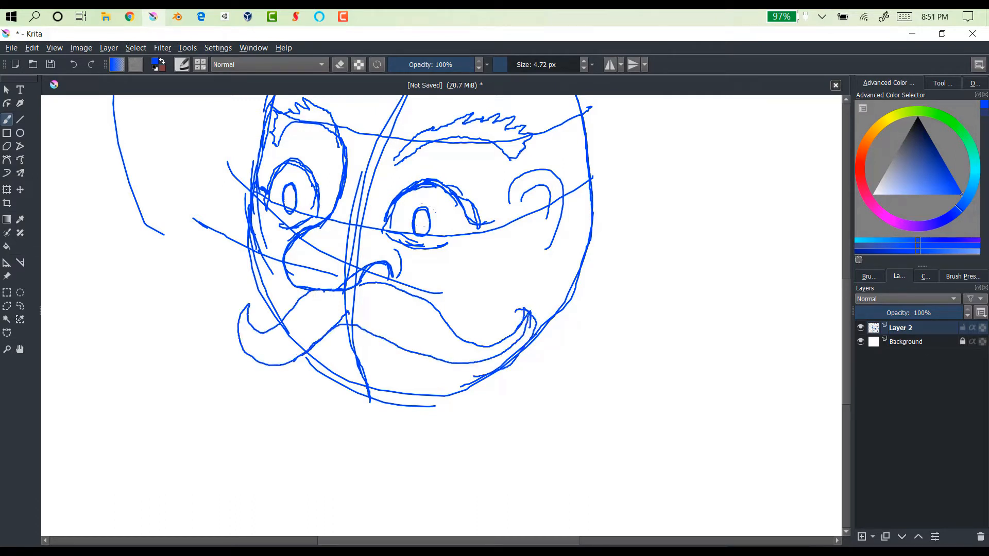
{"action": "mouse_move", "coordinate": [316, 341]}
{"action": "left_mouse_down"}
{"action": "mouse_move", "coordinate": [356, 327]}
{"action": "mouse_move", "coordinate": [427, 356]}
{"action": "mouse_move", "coordinate": [289, 364]}
{"action": "mouse_move", "coordinate": [241, 313]}
{"action": "mouse_move", "coordinate": [422, 355]}
{"action": "mouse_move", "coordinate": [529, 312]}
{"action": "left_mouse_up"}
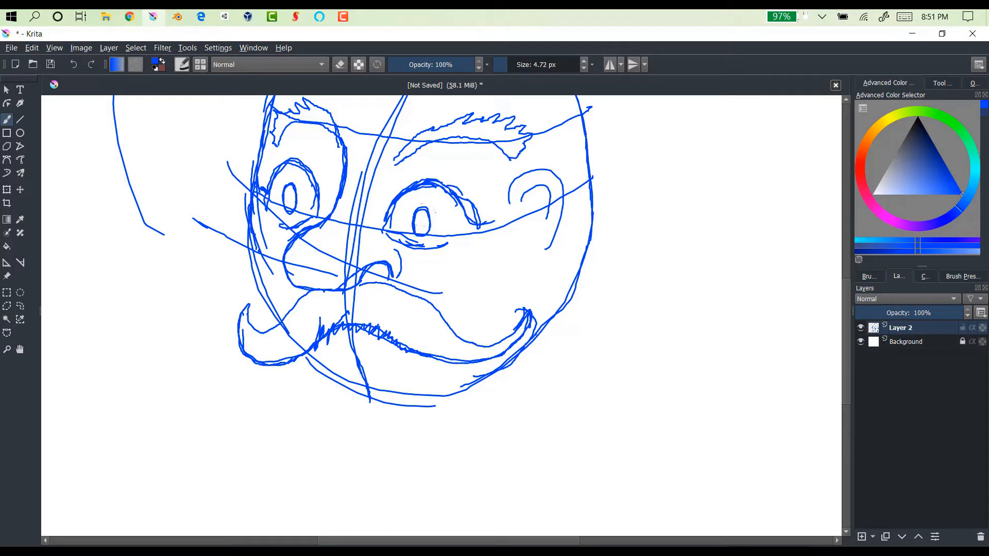
Draw an open mouth below the moustache, erasing the centre line inside it, and add a lower lip with a line beneath
{"action": "mouse_move", "coordinate": [325, 335]}
{"action": "left_mouse_down"}
{"action": "mouse_move", "coordinate": [354, 349]}
{"action": "mouse_move", "coordinate": [378, 340]}
{"action": "mouse_move", "coordinate": [336, 381]}
{"action": "mouse_move", "coordinate": [341, 410]}
{"action": "left_mouse_up"}
{"action": "key", "text": "e"}
{"action": "left_click_drag", "start_coordinate": [354, 353], "coordinate": [366, 386]}
{"action": "mouse_move", "coordinate": [350, 335]}
{"action": "left_mouse_down"}
{"action": "mouse_move", "coordinate": [327, 437]}
{"action": "mouse_move", "coordinate": [370, 431]}
{"action": "left_mouse_up"}
{"action": "key", "text": "e"}
{"action": "mouse_move", "coordinate": [395, 348]}
{"action": "left_mouse_down"}
{"action": "mouse_move", "coordinate": [411, 417]}
{"action": "mouse_move", "coordinate": [371, 430]}
{"action": "left_mouse_up"}
{"action": "left_click_drag", "start_coordinate": [396, 352], "coordinate": [412, 405]}
{"action": "mouse_move", "coordinate": [343, 402]}
{"action": "left_mouse_down"}
{"action": "mouse_move", "coordinate": [365, 407]}
{"action": "mouse_move", "coordinate": [404, 375]}
{"action": "mouse_move", "coordinate": [345, 407]}
{"action": "left_mouse_up"}
{"action": "left_click_drag", "start_coordinate": [400, 436], "coordinate": [337, 456]}
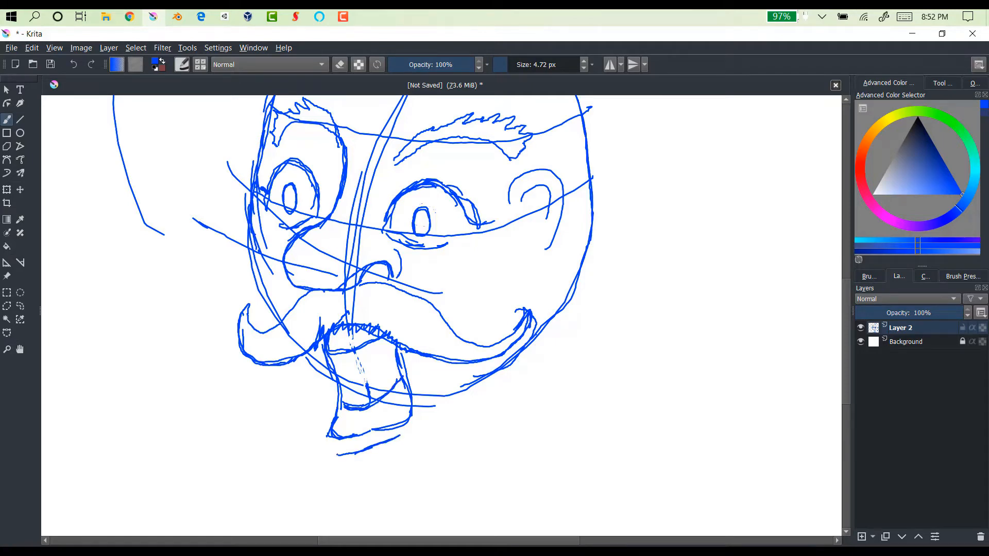
Reinforce the ear and draw a long jaw tapering to the chin, with a cheek line running down to the moustache
{"action": "scroll", "coordinate": [442, 316], "scroll_direction": "down", "scroll_amount": 2}
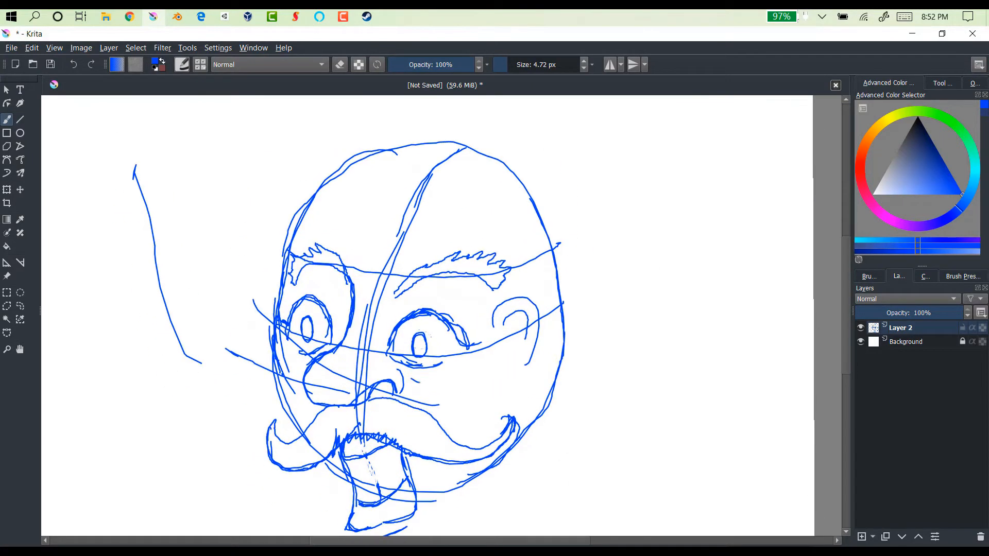
{"action": "mouse_move", "coordinate": [505, 325]}
{"action": "left_mouse_down"}
{"action": "mouse_move", "coordinate": [528, 328]}
{"action": "mouse_move", "coordinate": [525, 340]}
{"action": "left_mouse_up"}
{"action": "left_click_drag", "start_coordinate": [494, 322], "coordinate": [526, 363]}
{"action": "scroll", "coordinate": [441, 315], "scroll_direction": "down", "scroll_amount": 3}
{"action": "left_click_drag", "start_coordinate": [283, 288], "coordinate": [324, 430]}
{"action": "mouse_move", "coordinate": [451, 316]}
{"action": "left_mouse_down"}
{"action": "mouse_move", "coordinate": [410, 408]}
{"action": "mouse_move", "coordinate": [379, 439]}
{"action": "mouse_move", "coordinate": [340, 446]}
{"action": "left_mouse_up"}
{"action": "left_click_drag", "start_coordinate": [298, 371], "coordinate": [340, 452]}
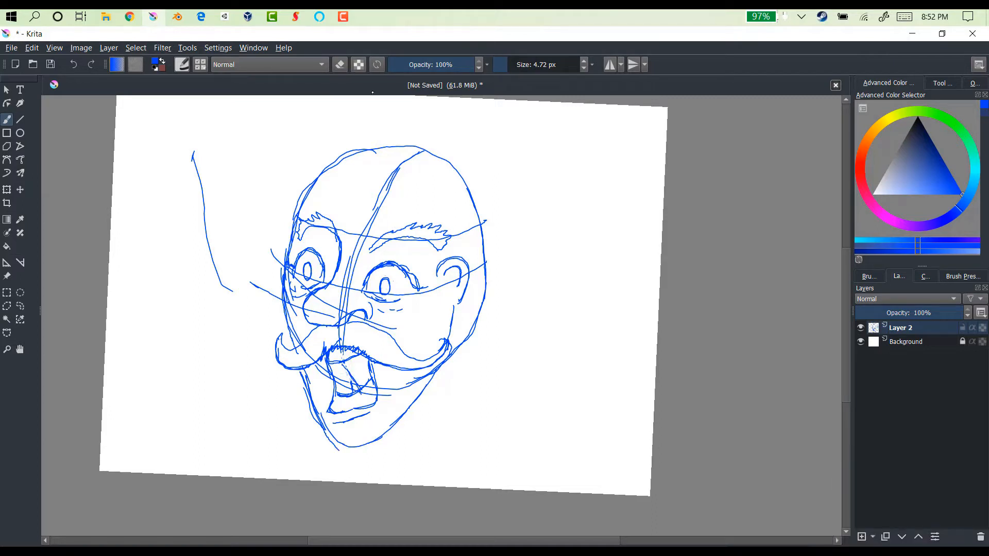
Erase the lines inside the mouth and redraw its inner contour, and erase most of the ear outline
{"action": "left_click", "coordinate": [340, 65]}
{"action": "left_click_drag", "start_coordinate": [351, 383], "coordinate": [338, 396]}
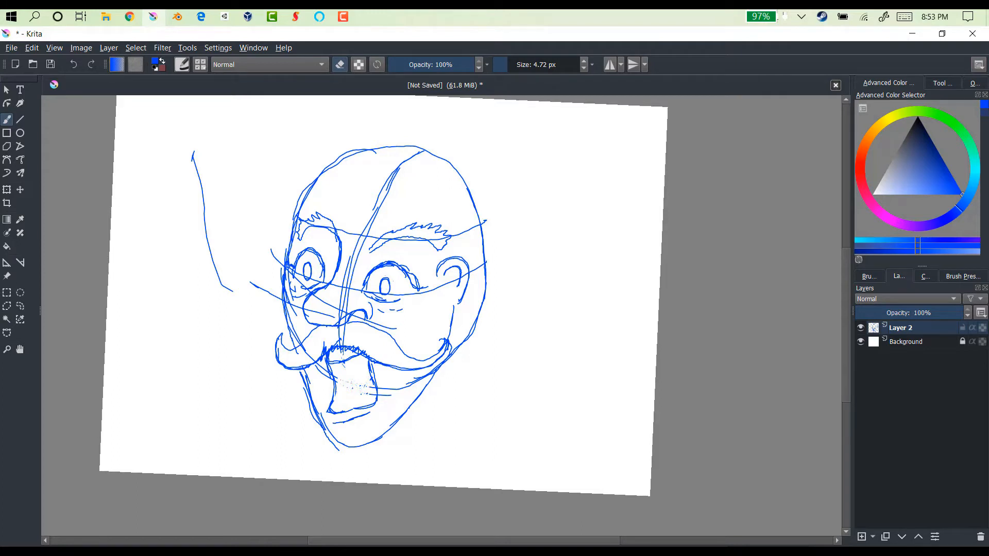
{"action": "key", "text": "e"}
{"action": "left_click_drag", "start_coordinate": [350, 361], "coordinate": [339, 392]}
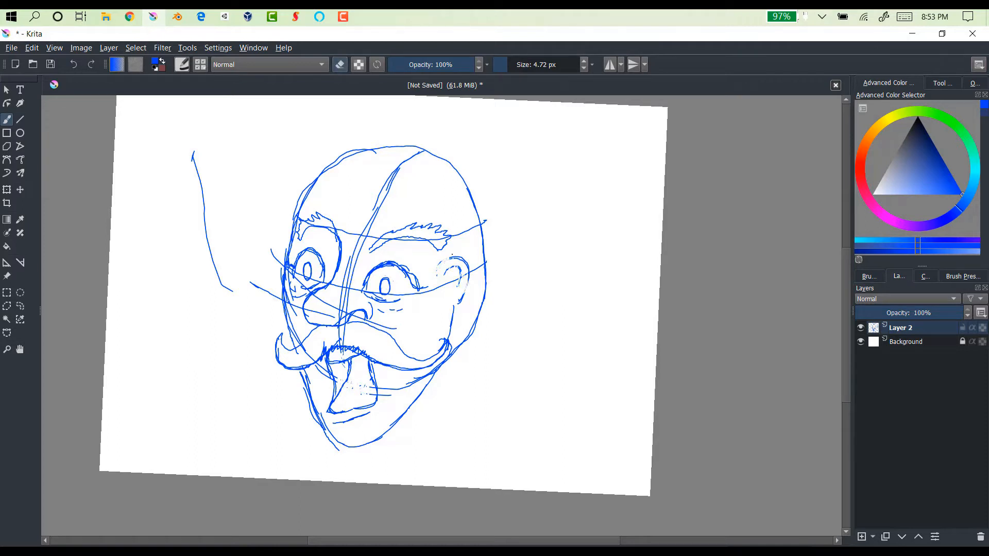
{"action": "key", "text": "e"}
Thicken the outlines of both eyebrows, adding denser hair to the far one
{"action": "scroll", "coordinate": [310, 239], "scroll_direction": "up", "scroll_amount": 5}
{"action": "mouse_move", "coordinate": [378, 228]}
{"action": "left_mouse_down"}
{"action": "mouse_move", "coordinate": [281, 240]}
{"action": "mouse_move", "coordinate": [275, 220]}
{"action": "mouse_move", "coordinate": [323, 170]}
{"action": "mouse_move", "coordinate": [376, 178]}
{"action": "mouse_move", "coordinate": [278, 237]}
{"action": "left_mouse_up"}
{"action": "mouse_move", "coordinate": [282, 187]}
{"action": "left_mouse_down"}
{"action": "mouse_move", "coordinate": [325, 173]}
{"action": "mouse_move", "coordinate": [378, 190]}
{"action": "mouse_move", "coordinate": [393, 227]}
{"action": "left_mouse_up"}
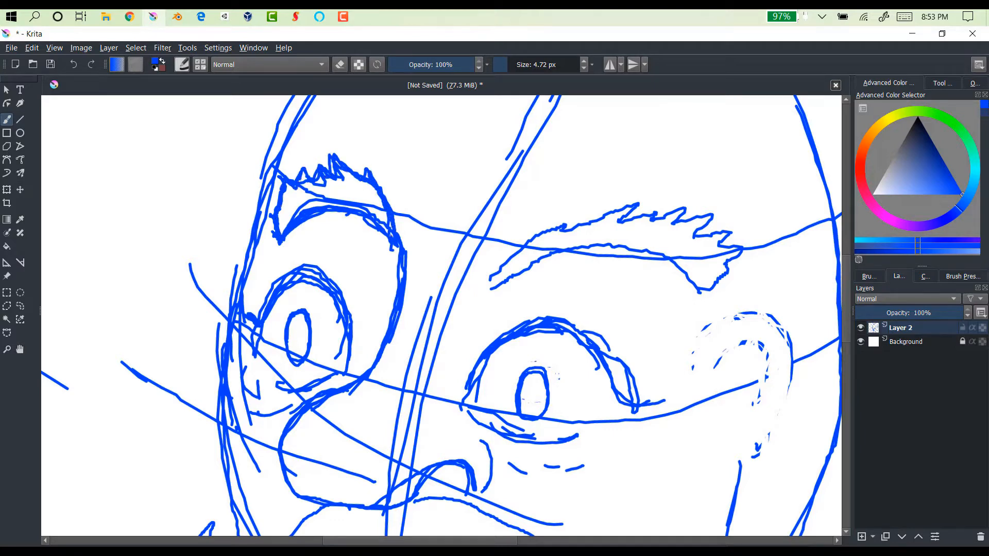
{"action": "mouse_move", "coordinate": [504, 266]}
{"action": "left_mouse_down"}
{"action": "mouse_move", "coordinate": [508, 282]}
{"action": "mouse_move", "coordinate": [580, 226]}
{"action": "mouse_move", "coordinate": [691, 210]}
{"action": "mouse_move", "coordinate": [720, 237]}
{"action": "mouse_move", "coordinate": [727, 270]}
{"action": "mouse_move", "coordinate": [570, 252]}
{"action": "mouse_move", "coordinate": [618, 251]}
{"action": "mouse_move", "coordinate": [703, 278]}
{"action": "left_mouse_up"}
Sketch a long narrow goatee with a jagged upper edge, running from the chin down to the canvas edge
{"action": "scroll", "coordinate": [646, 387], "scroll_direction": "down", "scroll_amount": 2}
{"action": "left_click_drag", "start_coordinate": [593, 399], "coordinate": [411, 197]}
{"action": "mouse_move", "coordinate": [340, 414]}
{"action": "left_mouse_down"}
{"action": "mouse_move", "coordinate": [410, 422]}
{"action": "mouse_move", "coordinate": [393, 483]}
{"action": "left_mouse_up"}
{"action": "scroll", "coordinate": [436, 316], "scroll_direction": "down", "scroll_amount": 2}
{"action": "left_click_drag", "start_coordinate": [258, 381], "coordinate": [258, 420]}
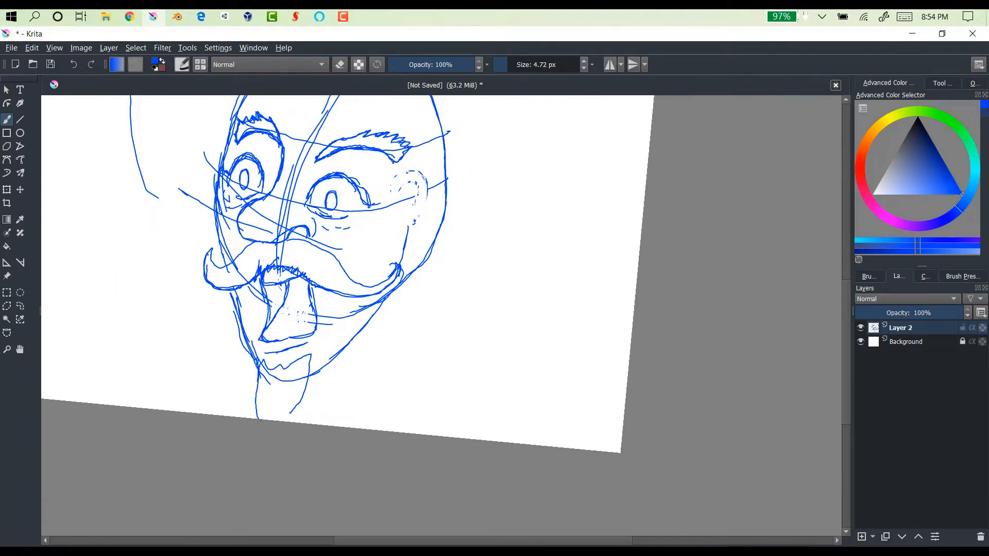
{"action": "left_click_drag", "start_coordinate": [304, 384], "coordinate": [295, 423]}
{"action": "left_click_drag", "start_coordinate": [311, 360], "coordinate": [297, 423]}
{"action": "left_click_drag", "start_coordinate": [256, 393], "coordinate": [257, 418]}
Redraw the ear slightly further back on the head and scribble a tuft of hair above it
{"action": "left_click_drag", "start_coordinate": [331, 201], "coordinate": [298, 346]}
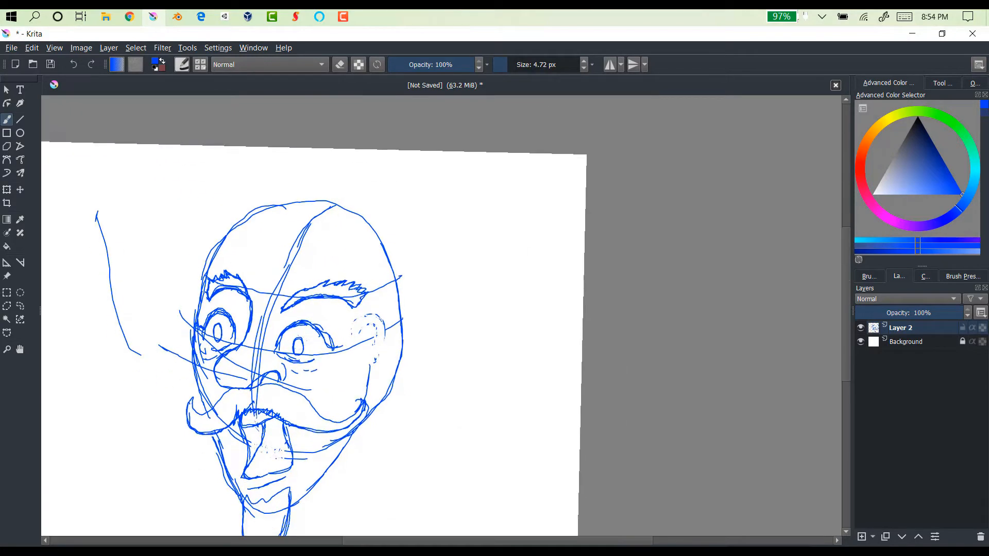
{"action": "left_click_drag", "start_coordinate": [378, 314], "coordinate": [364, 354]}
{"action": "mouse_move", "coordinate": [376, 270]}
{"action": "left_mouse_down"}
{"action": "mouse_move", "coordinate": [391, 279]}
{"action": "mouse_move", "coordinate": [373, 309]}
{"action": "mouse_move", "coordinate": [389, 308]}
{"action": "left_mouse_up"}
{"action": "left_click_drag", "start_coordinate": [397, 289], "coordinate": [378, 299]}
Add short wrinkle strokes across the forehead and a slanted line above the near eyebrow
{"action": "mouse_move", "coordinate": [246, 259]}
{"action": "left_mouse_down"}
{"action": "mouse_move", "coordinate": [272, 273]}
{"action": "mouse_move", "coordinate": [324, 262]}
{"action": "left_mouse_up"}
{"action": "left_click_drag", "start_coordinate": [258, 250], "coordinate": [270, 258]}
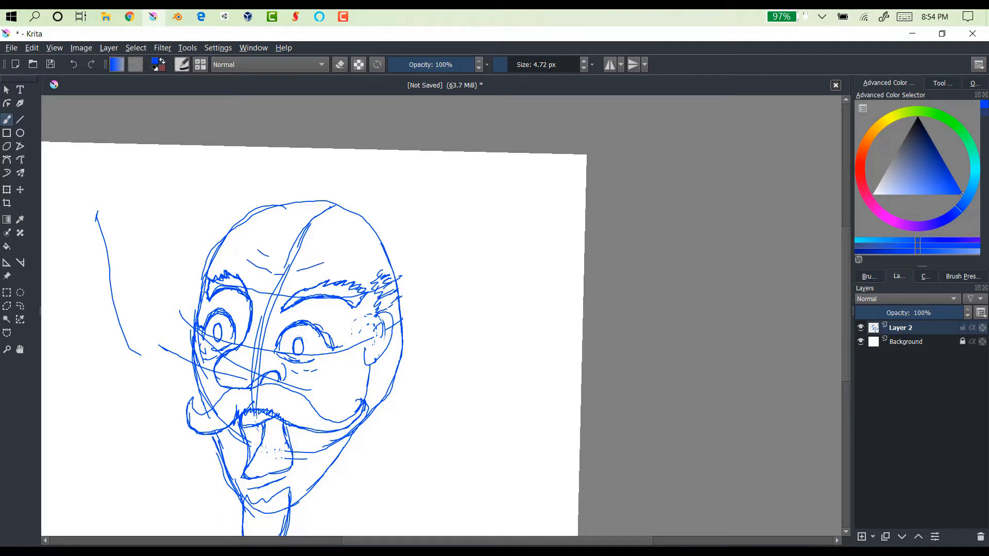
{"action": "left_click_drag", "start_coordinate": [250, 324], "coordinate": [350, 268]}
Thicken the nose and nostril outlines and go over the upper contour of the moustache
{"action": "mouse_move", "coordinate": [238, 347]}
{"action": "left_mouse_down"}
{"action": "mouse_move", "coordinate": [216, 375]}
{"action": "mouse_move", "coordinate": [225, 387]}
{"action": "left_mouse_up"}
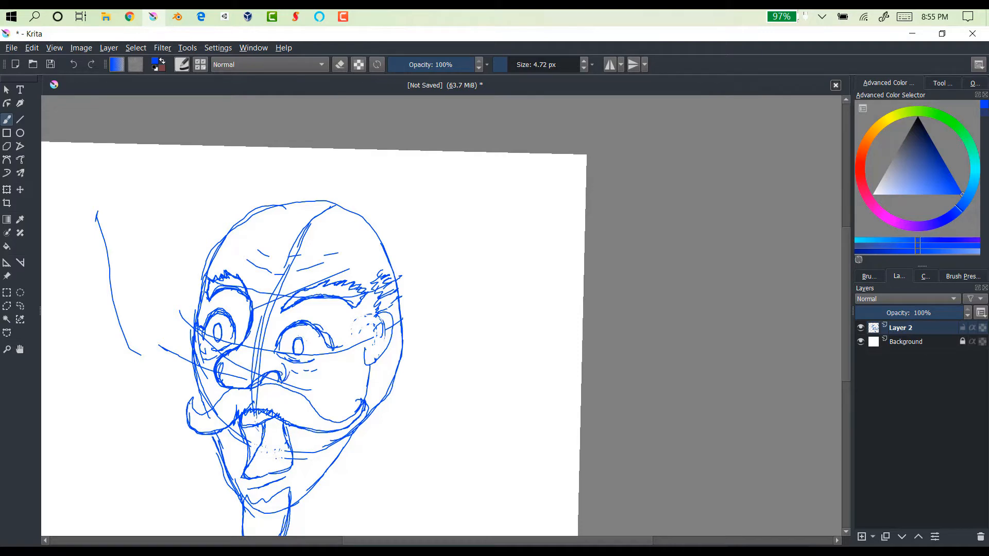
{"action": "left_click_drag", "start_coordinate": [286, 362], "coordinate": [286, 383]}
{"action": "left_click_drag", "start_coordinate": [228, 391], "coordinate": [196, 413]}
{"action": "left_click_drag", "start_coordinate": [193, 402], "coordinate": [343, 413]}
{"action": "mouse_move", "coordinate": [292, 392]}
{"action": "left_mouse_down"}
{"action": "mouse_move", "coordinate": [328, 420]}
{"action": "mouse_move", "coordinate": [356, 412]}
{"action": "left_mouse_up"}
{"action": "left_click_drag", "start_coordinate": [299, 397], "coordinate": [336, 423]}
Add a jaw contour below the ear and thicken the scribbled hair above the ear
{"action": "scroll", "coordinate": [437, 357], "scroll_direction": "down", "scroll_amount": 1}
{"action": "scroll", "coordinate": [437, 356], "scroll_direction": "up", "scroll_amount": 2}
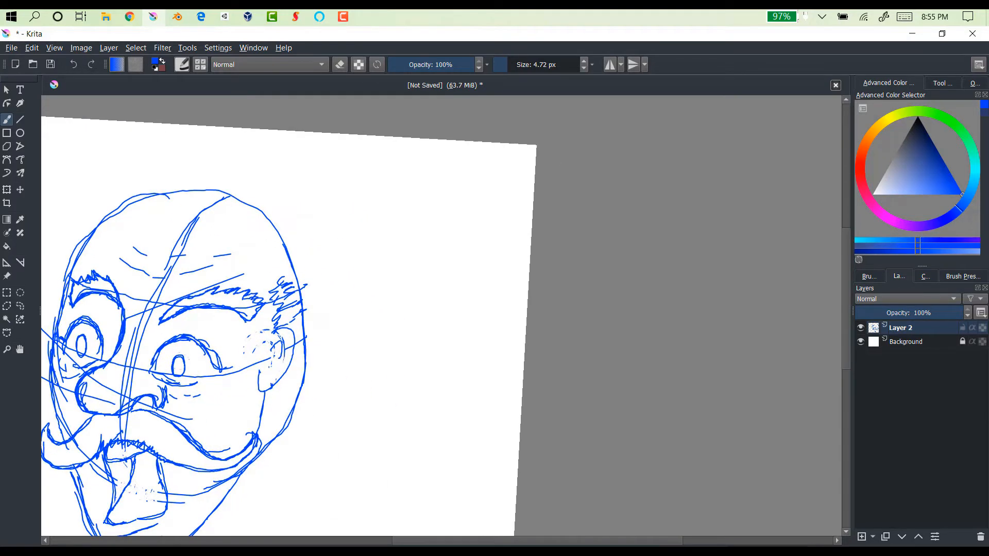
{"action": "left_click_drag", "start_coordinate": [281, 384], "coordinate": [260, 435]}
{"action": "mouse_move", "coordinate": [293, 274]}
{"action": "left_mouse_down"}
{"action": "mouse_move", "coordinate": [287, 313]}
{"action": "mouse_move", "coordinate": [276, 313]}
{"action": "mouse_move", "coordinate": [303, 274]}
{"action": "left_mouse_up"}
Shade the dark gap inside the open mouth and fill in the pupils of both eyes
{"action": "scroll", "coordinate": [309, 330], "scroll_direction": "down", "scroll_amount": 2}
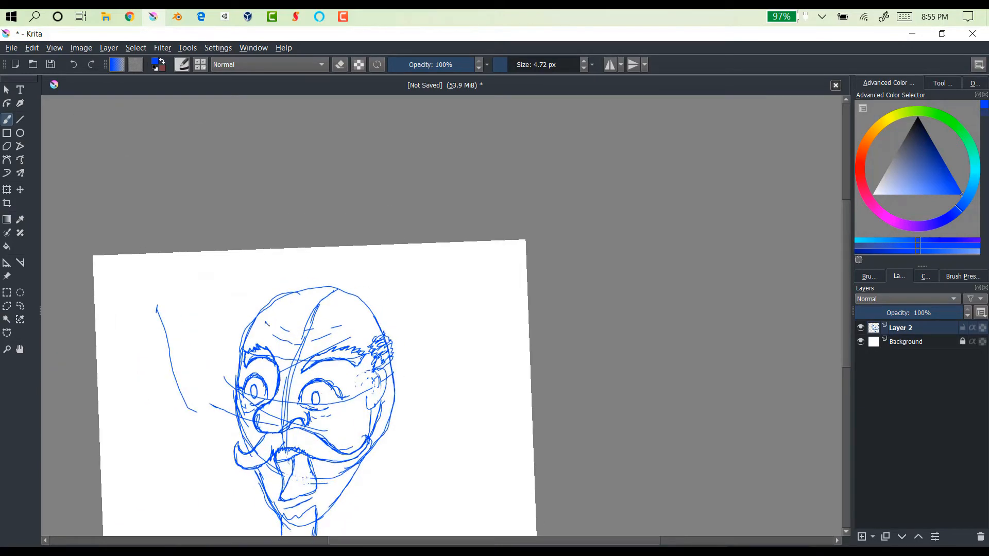
{"action": "mouse_move", "coordinate": [286, 463]}
{"action": "left_mouse_down"}
{"action": "mouse_move", "coordinate": [288, 484]}
{"action": "mouse_move", "coordinate": [316, 482]}
{"action": "left_mouse_up"}
{"action": "scroll", "coordinate": [330, 392], "scroll_direction": "up", "scroll_amount": 3}
{"action": "mouse_move", "coordinate": [258, 272]}
{"action": "left_mouse_down"}
{"action": "mouse_move", "coordinate": [259, 283]}
{"action": "mouse_move", "coordinate": [258, 273]}
{"action": "left_mouse_up"}
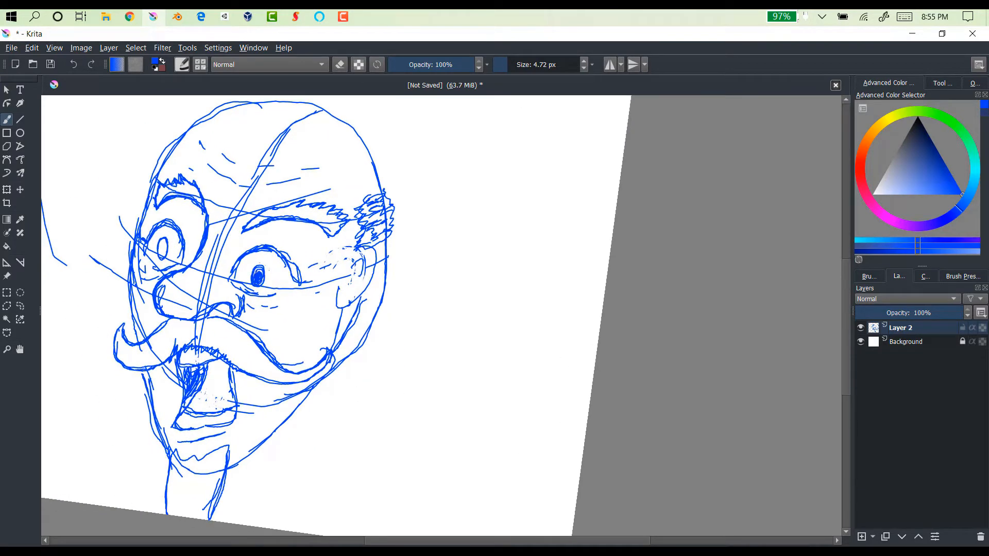
{"action": "mouse_move", "coordinate": [162, 242]}
{"action": "left_mouse_down"}
{"action": "mouse_move", "coordinate": [164, 255]}
{"action": "mouse_move", "coordinate": [163, 239]}
{"action": "left_mouse_up"}
Go over the skull's upper contour from the far temple across to the near side
{"action": "left_click_drag", "start_coordinate": [520, 193], "coordinate": [539, 261]}
{"action": "left_click_drag", "start_coordinate": [258, 278], "coordinate": [317, 442]}
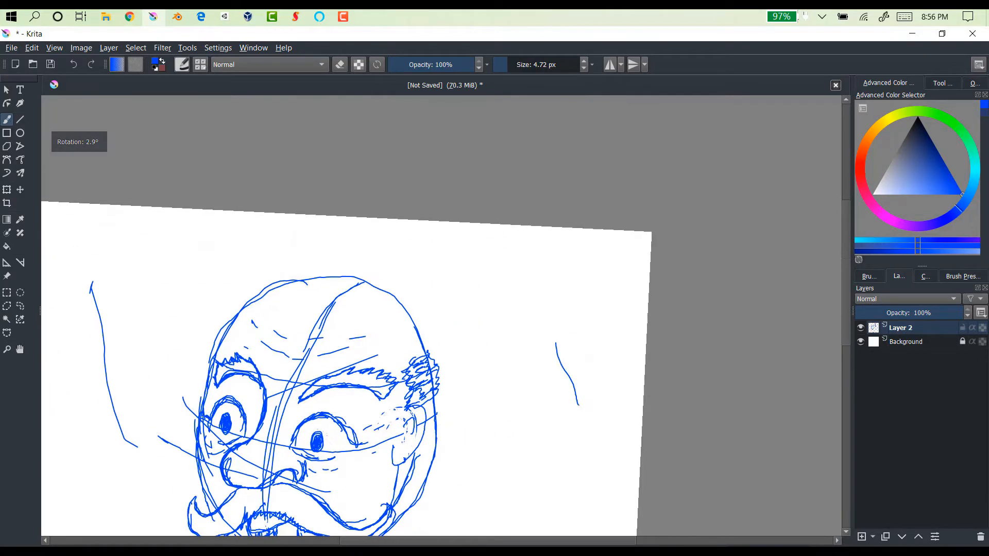
{"action": "mouse_move", "coordinate": [227, 328]}
{"action": "left_mouse_down"}
{"action": "mouse_move", "coordinate": [265, 295]}
{"action": "mouse_move", "coordinate": [418, 336]}
{"action": "left_mouse_up"}
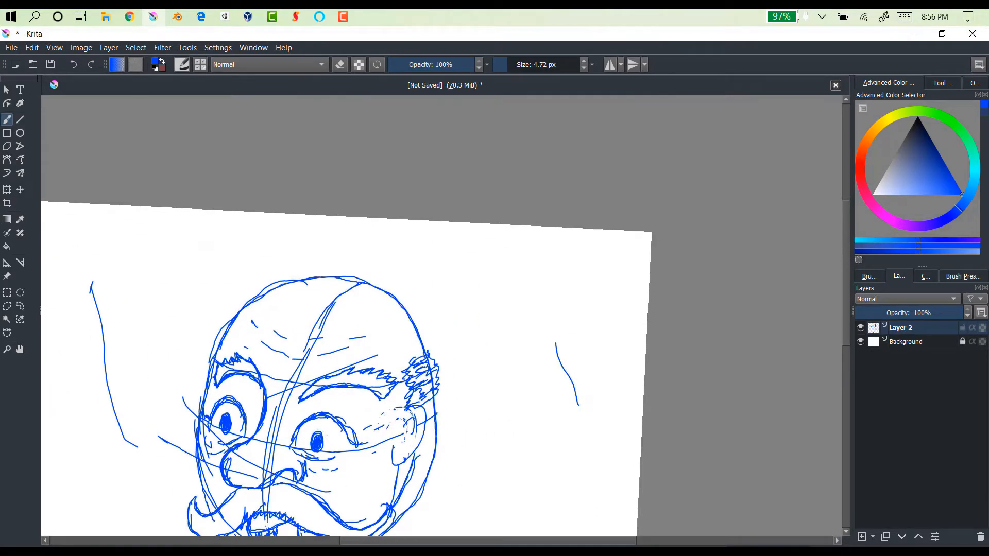
{"action": "left_click_drag", "start_coordinate": [318, 442], "coordinate": [294, 291]}
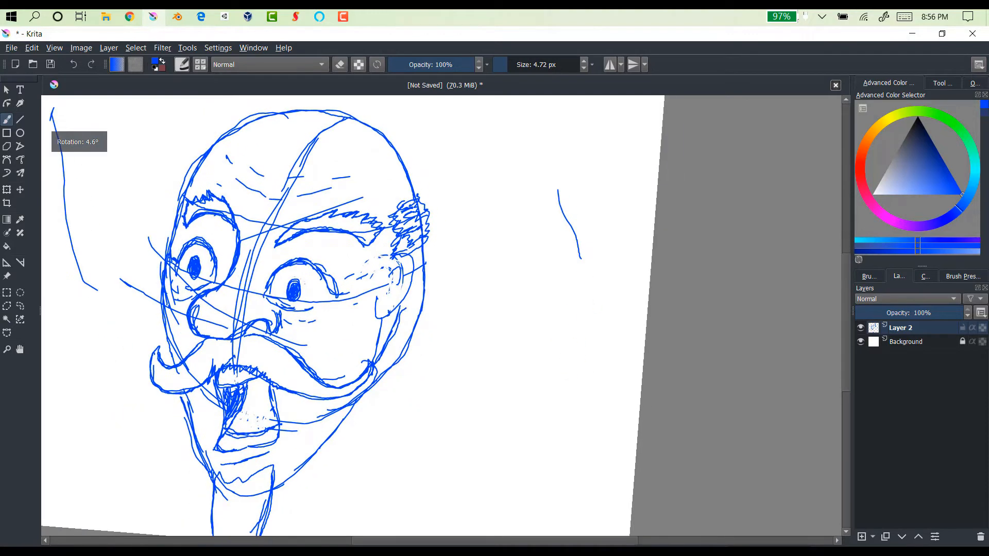
Sketch loose hair and neck strokes behind the ear and jaw, erasing back parts of them
{"action": "left_click_drag", "start_coordinate": [402, 315], "coordinate": [393, 386]}
{"action": "mouse_move", "coordinate": [394, 336]}
{"action": "left_mouse_down"}
{"action": "mouse_move", "coordinate": [389, 379]}
{"action": "mouse_move", "coordinate": [366, 417]}
{"action": "left_mouse_up"}
{"action": "mouse_move", "coordinate": [388, 353]}
{"action": "left_mouse_down"}
{"action": "mouse_move", "coordinate": [374, 427]}
{"action": "mouse_move", "coordinate": [380, 461]}
{"action": "left_mouse_up"}
{"action": "left_click_drag", "start_coordinate": [419, 309], "coordinate": [435, 383]}
{"action": "left_click_drag", "start_coordinate": [429, 368], "coordinate": [389, 409]}
{"action": "left_click_drag", "start_coordinate": [421, 312], "coordinate": [436, 357]}
{"action": "left_click_drag", "start_coordinate": [425, 325], "coordinate": [436, 343]}
{"action": "left_click_drag", "start_coordinate": [410, 290], "coordinate": [424, 334]}
{"action": "mouse_move", "coordinate": [417, 249]}
{"action": "left_mouse_down"}
{"action": "mouse_move", "coordinate": [418, 315]}
{"action": "mouse_move", "coordinate": [384, 376]}
{"action": "mouse_move", "coordinate": [427, 253]}
{"action": "mouse_move", "coordinate": [399, 395]}
{"action": "mouse_move", "coordinate": [375, 425]}
{"action": "mouse_move", "coordinate": [385, 399]}
{"action": "left_mouse_up"}
{"action": "key", "text": "e"}
{"action": "mouse_move", "coordinate": [494, 324]}
{"action": "left_mouse_down"}
{"action": "mouse_move", "coordinate": [441, 354]}
{"action": "mouse_move", "coordinate": [455, 355]}
{"action": "left_mouse_up"}
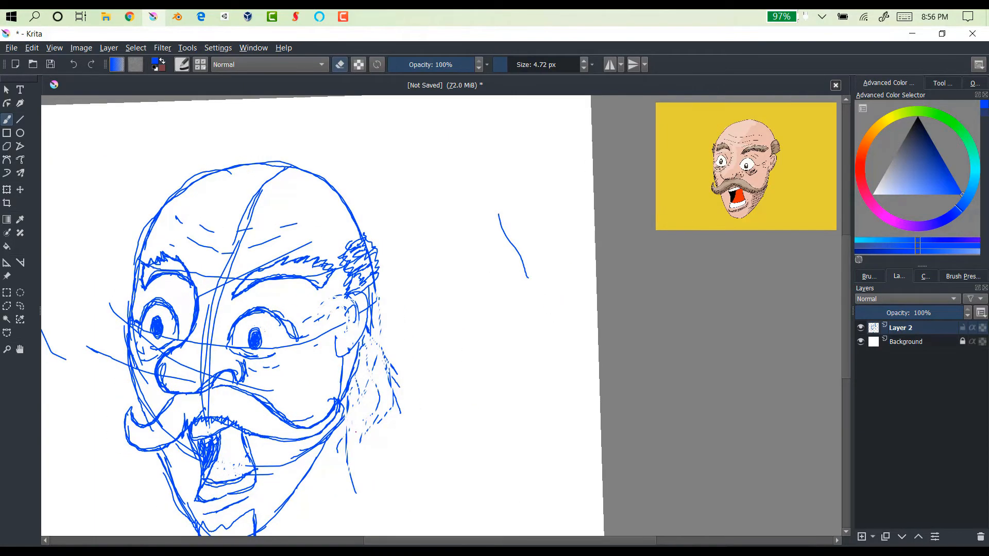
Sketch a small hair tuft at the far temple and hatch the insides of both eyebrows
{"action": "key", "text": "e"}
{"action": "mouse_move", "coordinate": [152, 261]}
{"action": "left_mouse_down"}
{"action": "mouse_move", "coordinate": [144, 271]}
{"action": "mouse_move", "coordinate": [128, 260]}
{"action": "mouse_move", "coordinate": [120, 297]}
{"action": "left_mouse_up"}
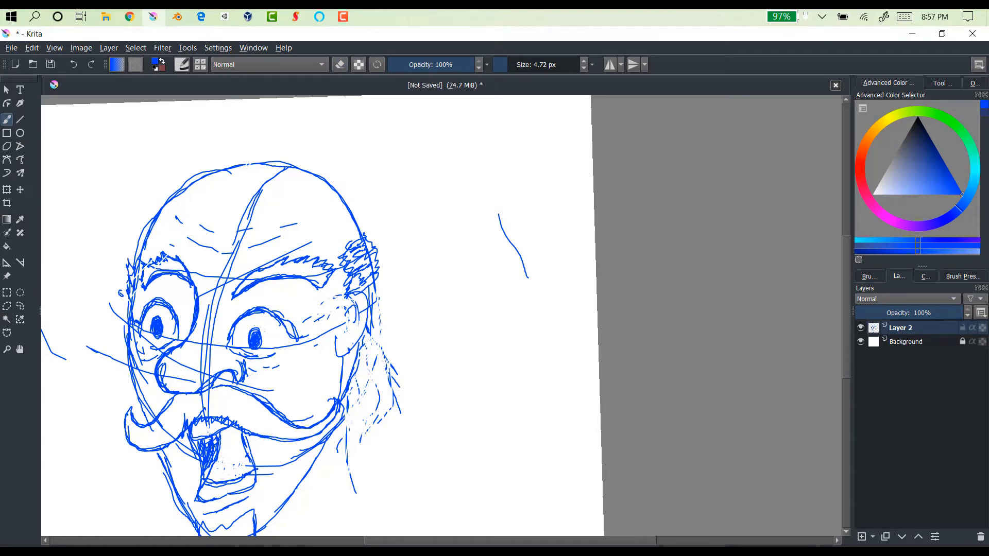
{"action": "left_click_drag", "start_coordinate": [264, 277], "coordinate": [319, 277]}
{"action": "left_click_drag", "start_coordinate": [178, 262], "coordinate": [186, 274]}
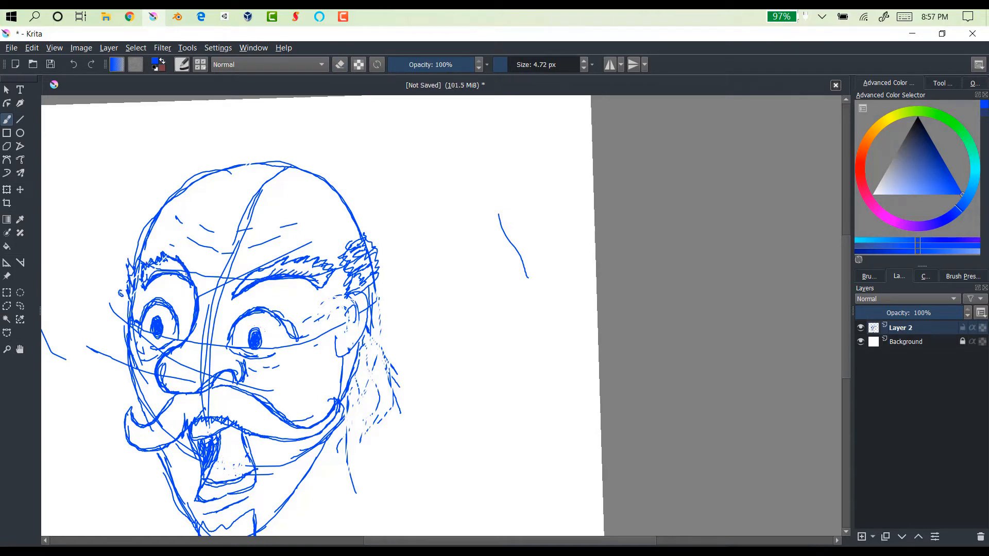
Add crease lines around the near eye and between the eyebrows, and retrace the far cheek contour
{"action": "left_click_drag", "start_coordinate": [248, 356], "coordinate": [274, 354]}
{"action": "left_click_drag", "start_coordinate": [207, 273], "coordinate": [213, 280]}
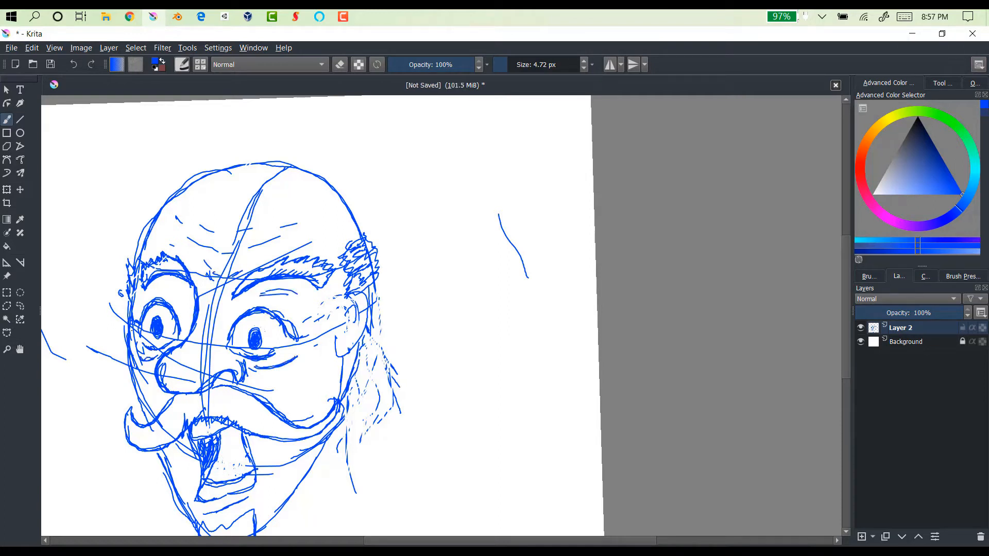
{"action": "left_click_drag", "start_coordinate": [130, 331], "coordinate": [143, 417]}
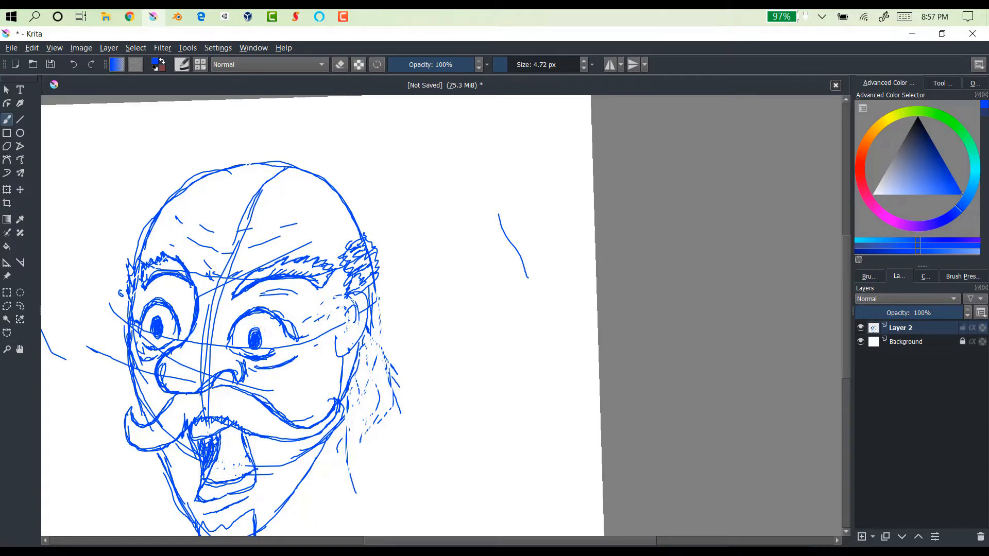
Draw a loose arc and a short slanted line on the empty canvas beside the near side of the head
{"action": "mouse_move", "coordinate": [159, 216]}
{"action": "left_mouse_down"}
{"action": "mouse_move", "coordinate": [209, 177]}
{"action": "mouse_move", "coordinate": [310, 178]}
{"action": "mouse_move", "coordinate": [355, 226]}
{"action": "left_mouse_up"}
{"action": "left_click_drag", "start_coordinate": [430, 505], "coordinate": [462, 472]}
{"action": "left_click_drag", "start_coordinate": [498, 202], "coordinate": [520, 294]}
{"action": "scroll", "coordinate": [515, 267], "scroll_direction": "down", "scroll_amount": 3}
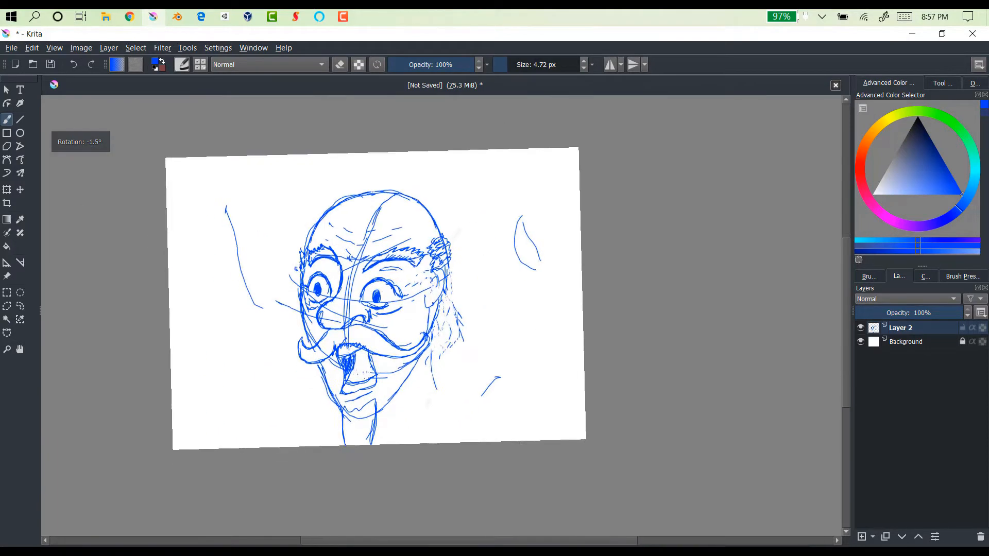
Add a new paint layer above the blue sketch and lock the sketch layer, Layer 2
{"action": "scroll", "coordinate": [376, 299], "scroll_direction": "up", "scroll_amount": 1}
{"action": "left_click", "coordinate": [862, 536]}
{"action": "left_click", "coordinate": [963, 341]}
Choose black as the brush colour and set the brush smoothing to Stabilizer
{"action": "left_click", "coordinate": [918, 116]}
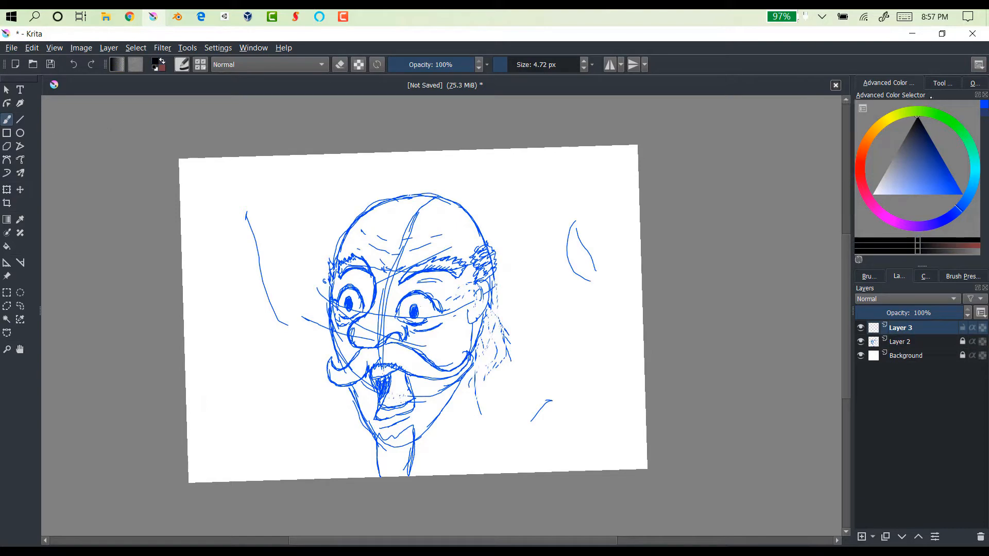
{"action": "left_click", "coordinate": [945, 83]}
{"action": "left_click", "coordinate": [955, 110]}
{"action": "left_click", "coordinate": [946, 144]}
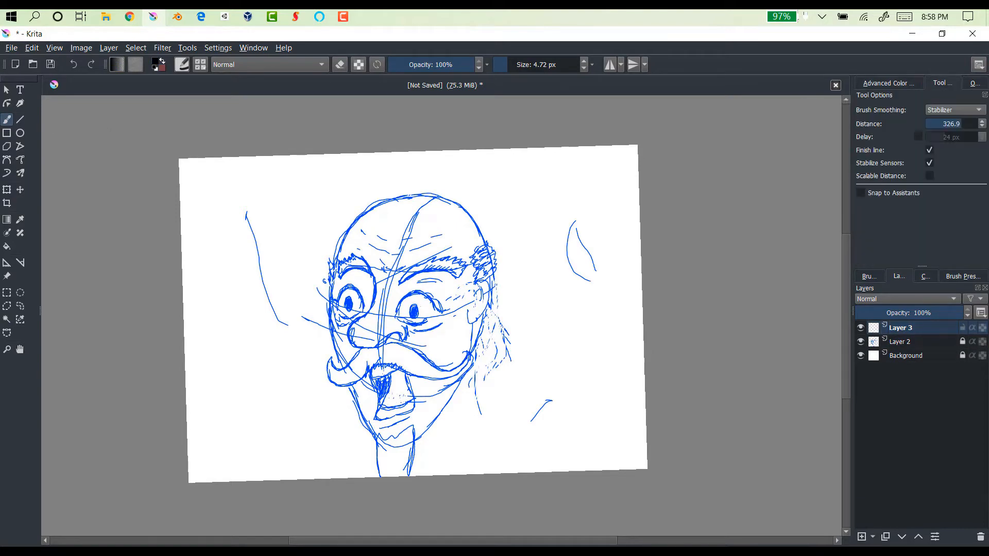
Lower the opacity of Layer 2 to 40% and make Layer 3 the active layer
{"action": "scroll", "coordinate": [489, 219], "scroll_direction": "up", "scroll_amount": 3}
{"action": "left_click", "coordinate": [912, 342]}
{"action": "left_click_drag", "start_coordinate": [951, 315], "coordinate": [904, 317]}
{"action": "scroll", "coordinate": [443, 320], "scroll_direction": "down", "scroll_amount": 3}
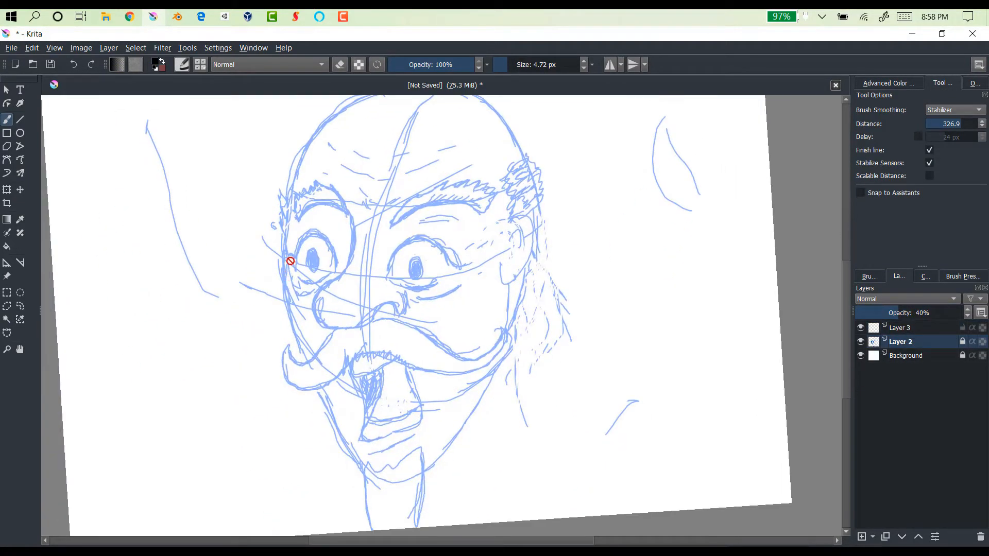
{"action": "left_click", "coordinate": [912, 328]}
Ink the far side of the face and the jaw line around the chin in black
{"action": "left_click_drag", "start_coordinate": [287, 214], "coordinate": [296, 344]}
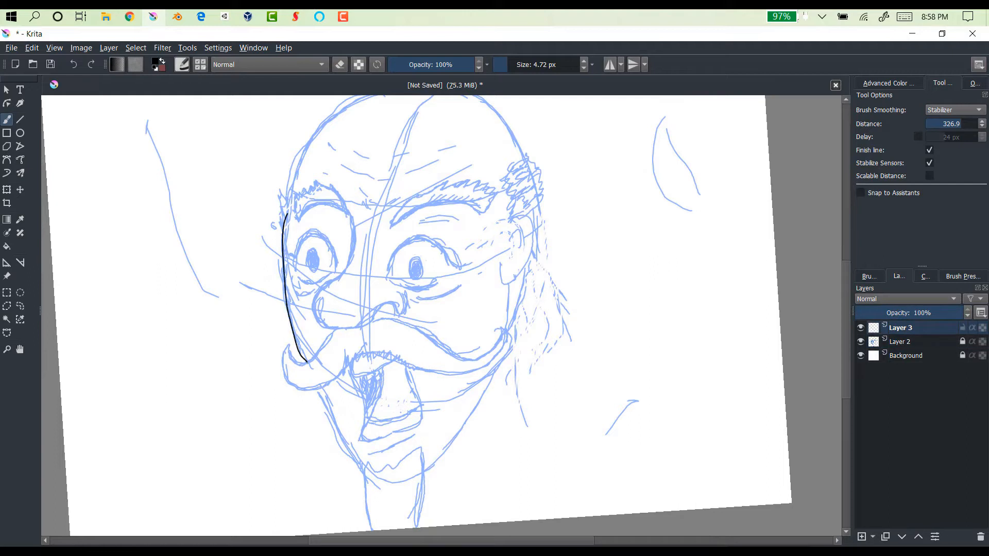
{"action": "left_click_drag", "start_coordinate": [321, 389], "coordinate": [368, 474]}
{"action": "mouse_move", "coordinate": [407, 481]}
{"action": "left_mouse_down"}
{"action": "mouse_move", "coordinate": [444, 451]}
{"action": "mouse_move", "coordinate": [503, 349]}
{"action": "left_mouse_up"}
Ink the moustache outline and the nose with its nostril, joining the moustache lines to the nose
{"action": "mouse_move", "coordinate": [332, 334]}
{"action": "left_mouse_down"}
{"action": "mouse_move", "coordinate": [299, 361]}
{"action": "mouse_move", "coordinate": [287, 345]}
{"action": "mouse_move", "coordinate": [297, 388]}
{"action": "mouse_move", "coordinate": [367, 353]}
{"action": "mouse_move", "coordinate": [462, 374]}
{"action": "mouse_move", "coordinate": [504, 338]}
{"action": "mouse_move", "coordinate": [502, 330]}
{"action": "mouse_move", "coordinate": [491, 350]}
{"action": "mouse_move", "coordinate": [459, 355]}
{"action": "mouse_move", "coordinate": [378, 321]}
{"action": "left_mouse_up"}
{"action": "scroll", "coordinate": [425, 297], "scroll_direction": "up", "scroll_amount": 2}
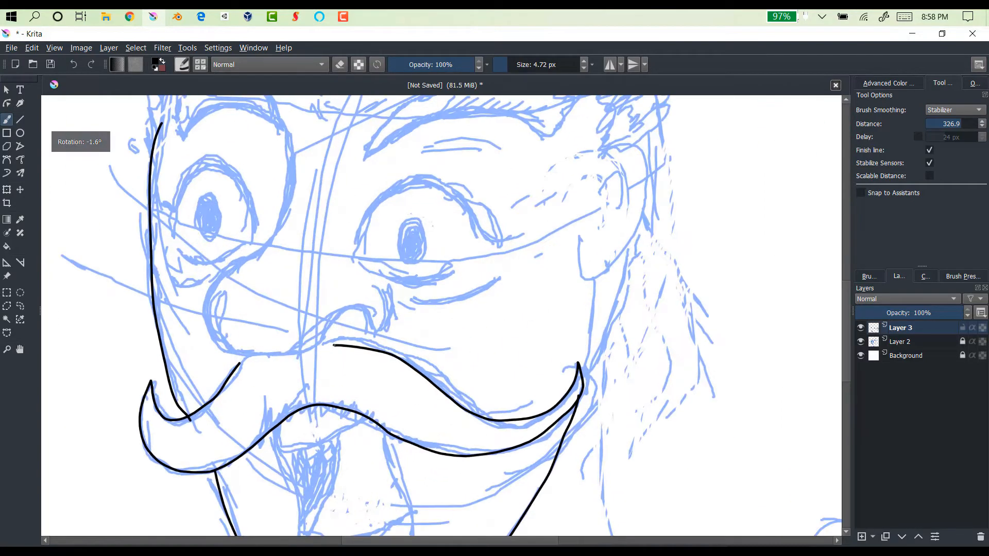
{"action": "mouse_move", "coordinate": [224, 275]}
{"action": "left_mouse_down"}
{"action": "mouse_move", "coordinate": [263, 356]}
{"action": "mouse_move", "coordinate": [314, 342]}
{"action": "mouse_move", "coordinate": [353, 310]}
{"action": "mouse_move", "coordinate": [371, 329]}
{"action": "mouse_move", "coordinate": [386, 297]}
{"action": "left_mouse_up"}
{"action": "left_click_drag", "start_coordinate": [240, 363], "coordinate": [249, 354]}
{"action": "left_click_drag", "start_coordinate": [315, 341], "coordinate": [331, 344]}
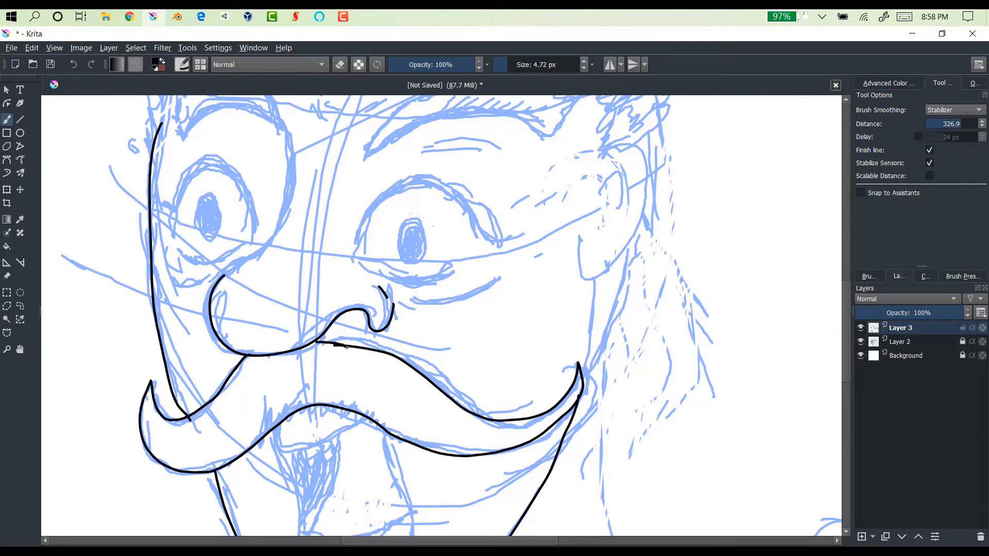
Ink the upper and lower lids of both eyes and the bag lines beneath them
{"action": "scroll", "coordinate": [347, 347], "scroll_direction": "up", "scroll_amount": 3}
{"action": "mouse_move", "coordinate": [366, 384]}
{"action": "left_mouse_down"}
{"action": "mouse_move", "coordinate": [376, 359]}
{"action": "mouse_move", "coordinate": [443, 327]}
{"action": "mouse_move", "coordinate": [484, 364]}
{"action": "mouse_move", "coordinate": [517, 367]}
{"action": "left_mouse_up"}
{"action": "mouse_move", "coordinate": [379, 402]}
{"action": "left_mouse_down"}
{"action": "mouse_move", "coordinate": [441, 408]}
{"action": "mouse_move", "coordinate": [468, 382]}
{"action": "left_mouse_up"}
{"action": "mouse_move", "coordinate": [270, 379]}
{"action": "left_mouse_down"}
{"action": "mouse_move", "coordinate": [233, 320]}
{"action": "mouse_move", "coordinate": [184, 371]}
{"action": "mouse_move", "coordinate": [263, 392]}
{"action": "left_mouse_up"}
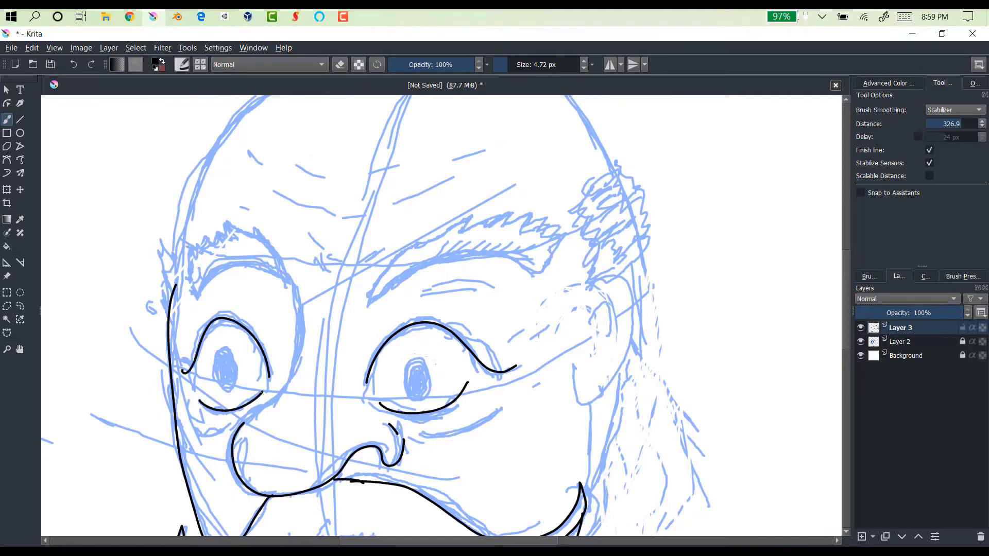
{"action": "mouse_move", "coordinate": [188, 409]}
{"action": "left_mouse_down"}
{"action": "mouse_move", "coordinate": [231, 425]}
{"action": "mouse_move", "coordinate": [226, 440]}
{"action": "left_mouse_up"}
{"action": "mouse_move", "coordinate": [428, 435]}
{"action": "left_mouse_down"}
{"action": "mouse_move", "coordinate": [481, 412]}
{"action": "mouse_move", "coordinate": [480, 401]}
{"action": "left_mouse_up"}
{"action": "mouse_move", "coordinate": [442, 452]}
{"action": "left_mouse_down"}
{"action": "mouse_move", "coordinate": [493, 420]}
{"action": "mouse_move", "coordinate": [504, 399]}
{"action": "left_mouse_up"}
Ink the ear with its inner folds and the jagged outlines of both eyebrows
{"action": "mouse_move", "coordinate": [588, 295]}
{"action": "left_mouse_down"}
{"action": "mouse_move", "coordinate": [610, 279]}
{"action": "mouse_move", "coordinate": [592, 400]}
{"action": "mouse_move", "coordinate": [579, 370]}
{"action": "left_mouse_up"}
{"action": "mouse_move", "coordinate": [594, 313]}
{"action": "left_mouse_down"}
{"action": "mouse_move", "coordinate": [615, 330]}
{"action": "mouse_move", "coordinate": [595, 361]}
{"action": "left_mouse_up"}
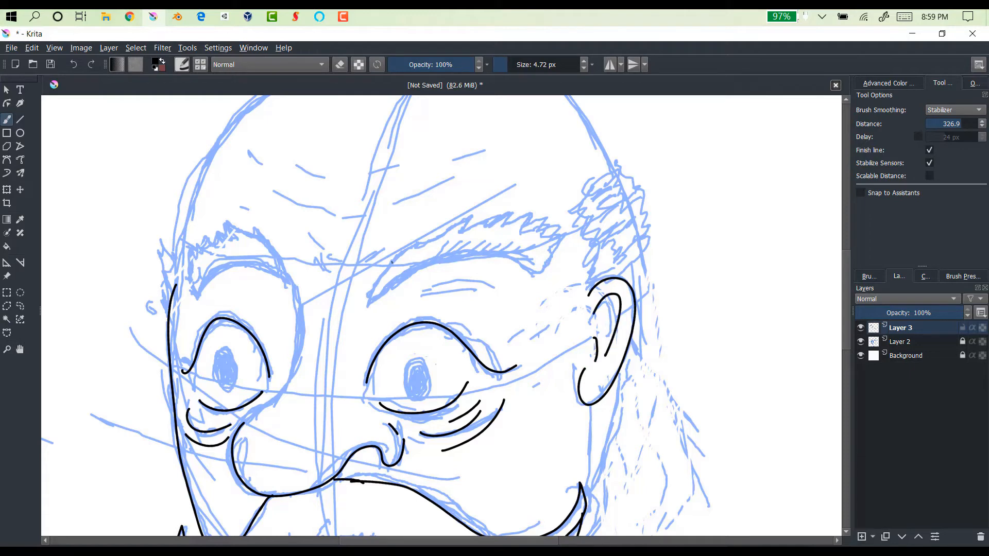
{"action": "mouse_move", "coordinate": [392, 262]}
{"action": "left_mouse_down"}
{"action": "mouse_move", "coordinate": [411, 270]}
{"action": "mouse_move", "coordinate": [467, 255]}
{"action": "mouse_move", "coordinate": [522, 267]}
{"action": "mouse_move", "coordinate": [569, 237]}
{"action": "mouse_move", "coordinate": [434, 238]}
{"action": "mouse_move", "coordinate": [469, 218]}
{"action": "mouse_move", "coordinate": [478, 226]}
{"action": "mouse_move", "coordinate": [529, 218]}
{"action": "mouse_move", "coordinate": [565, 241]}
{"action": "left_mouse_up"}
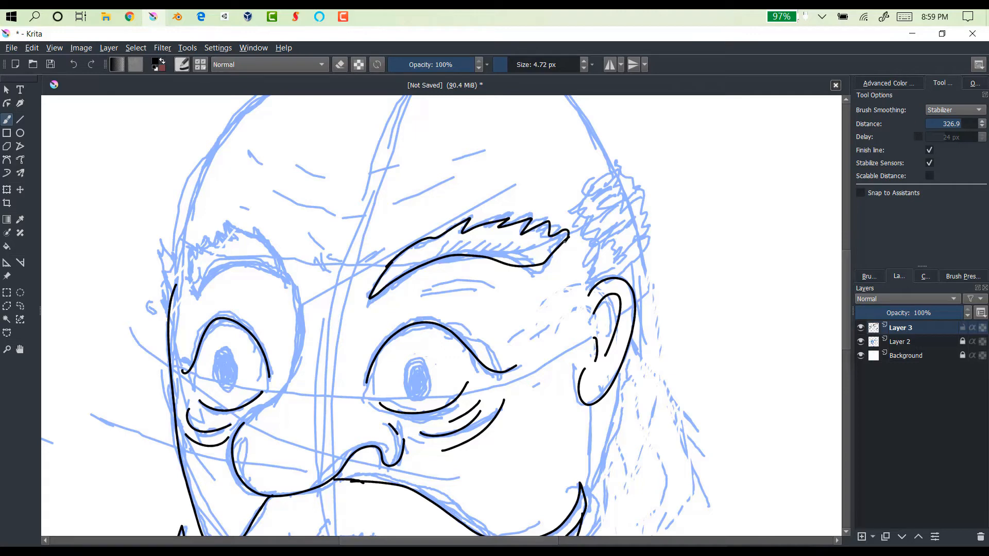
{"action": "mouse_move", "coordinate": [269, 240]}
{"action": "left_mouse_down"}
{"action": "mouse_move", "coordinate": [271, 272]}
{"action": "mouse_move", "coordinate": [200, 289]}
{"action": "mouse_move", "coordinate": [183, 267]}
{"action": "mouse_move", "coordinate": [195, 242]}
{"action": "mouse_move", "coordinate": [231, 228]}
{"action": "mouse_move", "coordinate": [244, 229]}
{"action": "mouse_move", "coordinate": [284, 275]}
{"action": "left_mouse_up"}
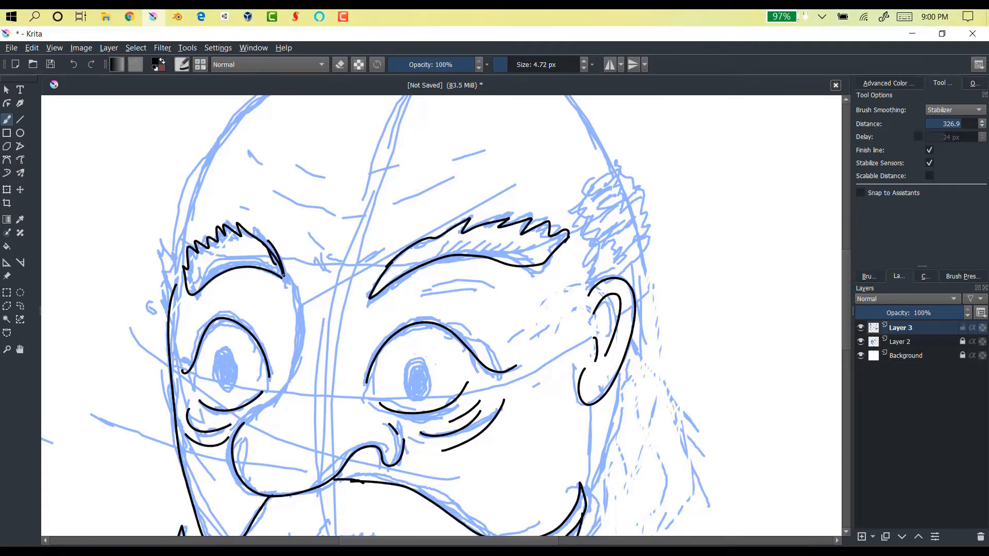
Erase the overlapping line on the far eyebrow and ink the curve from that brow down to the nose
{"action": "key", "text": "e"}
{"action": "left_click_drag", "start_coordinate": [276, 237], "coordinate": [272, 262]}
{"action": "key", "text": "e"}
{"action": "mouse_move", "coordinate": [268, 251]}
{"action": "left_mouse_down"}
{"action": "mouse_move", "coordinate": [299, 327]}
{"action": "mouse_move", "coordinate": [270, 398]}
{"action": "mouse_move", "coordinate": [242, 428]}
{"action": "left_mouse_up"}
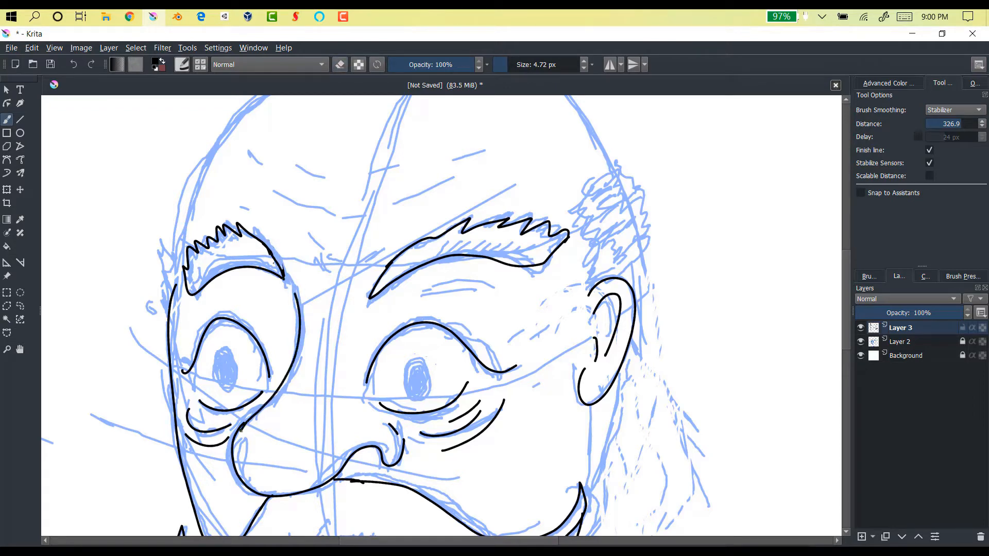
Ink the jagged hair tuft and sideburn around the ear and add a curl at the moustache's near tip
{"action": "mouse_move", "coordinate": [603, 181]}
{"action": "left_mouse_down"}
{"action": "mouse_move", "coordinate": [582, 219]}
{"action": "mouse_move", "coordinate": [595, 253]}
{"action": "mouse_move", "coordinate": [555, 390]}
{"action": "mouse_move", "coordinate": [598, 275]}
{"action": "mouse_move", "coordinate": [655, 241]}
{"action": "mouse_move", "coordinate": [626, 175]}
{"action": "mouse_move", "coordinate": [597, 181]}
{"action": "mouse_move", "coordinate": [585, 204]}
{"action": "left_mouse_up"}
{"action": "left_click_drag", "start_coordinate": [750, 197], "coordinate": [719, 303]}
{"action": "left_click", "coordinate": [74, 65]}
{"action": "left_click_drag", "start_coordinate": [577, 482], "coordinate": [562, 498]}
{"action": "left_click_drag", "start_coordinate": [723, 159], "coordinate": [716, 274]}
{"action": "left_click_drag", "start_coordinate": [782, 180], "coordinate": [719, 297]}
{"action": "left_click", "coordinate": [74, 65]}
{"action": "left_click", "coordinate": [74, 65]}
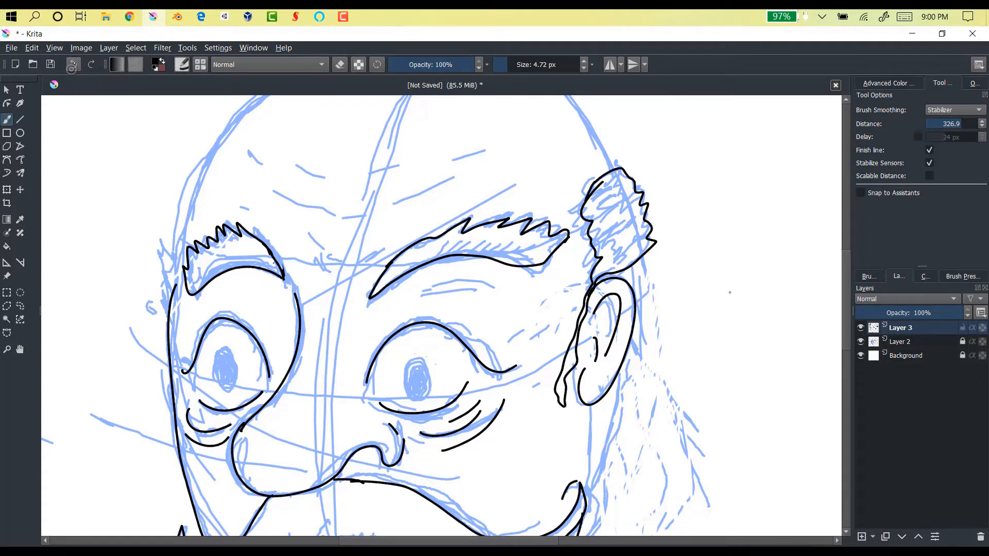
{"action": "left_click_drag", "start_coordinate": [505, 149], "coordinate": [516, 263]}
{"action": "left_click", "coordinate": [74, 65]}
Ink the oval outlines of the pupils in both eyes
{"action": "scroll", "coordinate": [721, 371], "scroll_direction": "up", "scroll_amount": 3}
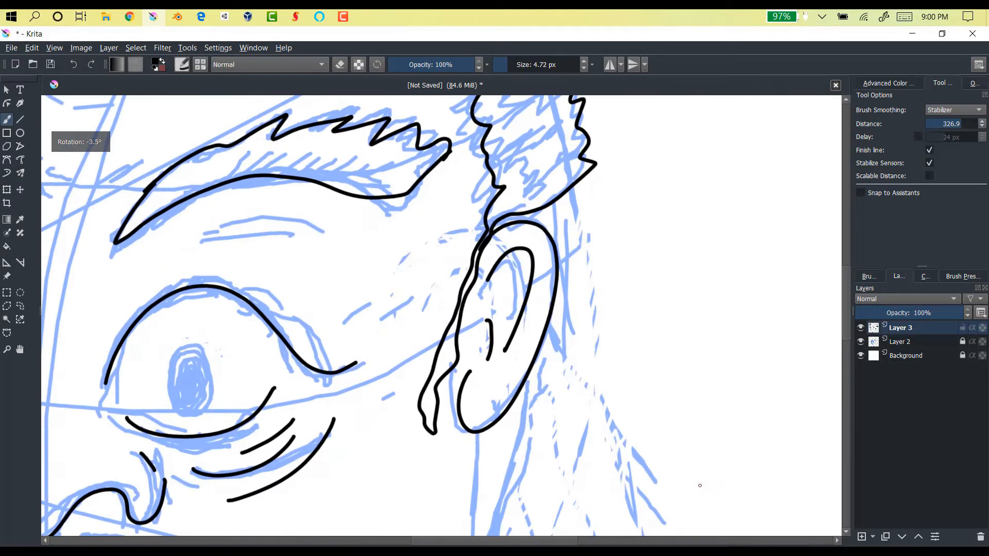
{"action": "scroll", "coordinate": [721, 371], "scroll_direction": "down", "scroll_amount": 4}
{"action": "mouse_move", "coordinate": [512, 413]}
{"action": "left_mouse_down"}
{"action": "mouse_move", "coordinate": [461, 327]}
{"action": "mouse_move", "coordinate": [463, 341]}
{"action": "mouse_move", "coordinate": [463, 314]}
{"action": "left_mouse_up"}
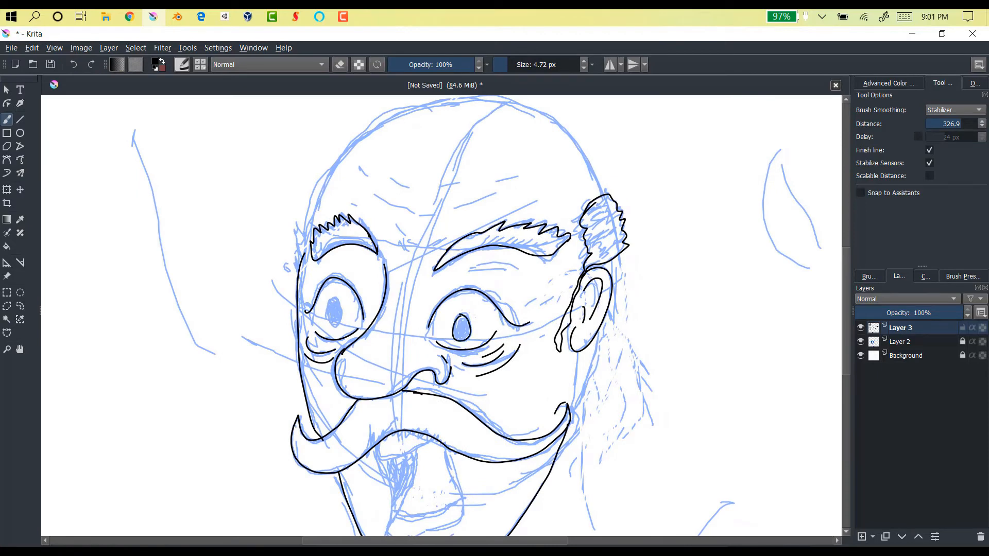
{"action": "mouse_move", "coordinate": [331, 301]}
{"action": "left_mouse_down"}
{"action": "mouse_move", "coordinate": [343, 309]}
{"action": "mouse_move", "coordinate": [331, 301]}
{"action": "left_mouse_up"}
{"action": "mouse_move", "coordinate": [462, 328]}
{"action": "left_mouse_down"}
{"action": "mouse_move", "coordinate": [366, 259]}
{"action": "mouse_move", "coordinate": [349, 260]}
{"action": "left_mouse_up"}
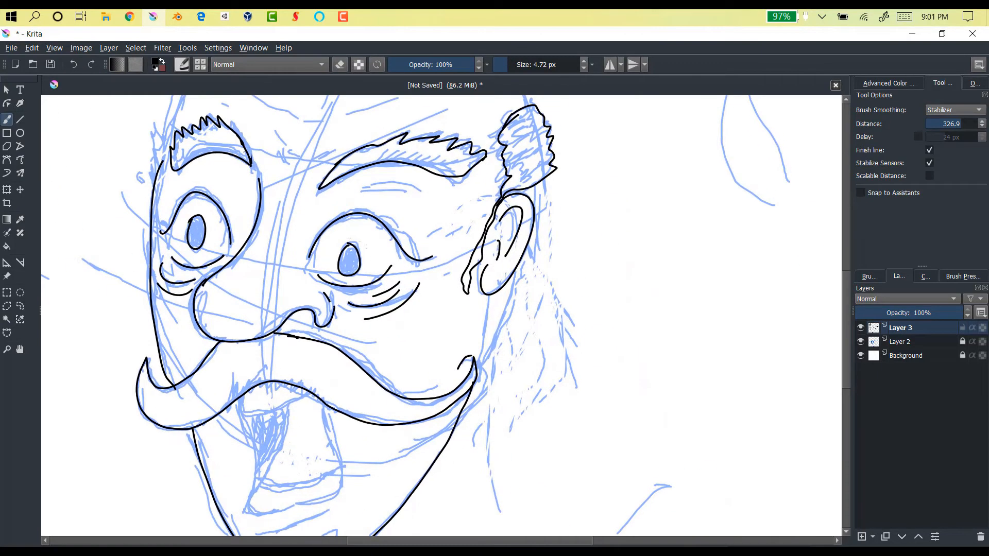
Ink the jaw line below the ear and erase the extra curl at the moustache's near tip
{"action": "left_click_drag", "start_coordinate": [489, 299], "coordinate": [475, 366]}
{"action": "key", "text": "e"}
{"action": "scroll", "coordinate": [474, 353], "scroll_direction": "down", "scroll_amount": 3}
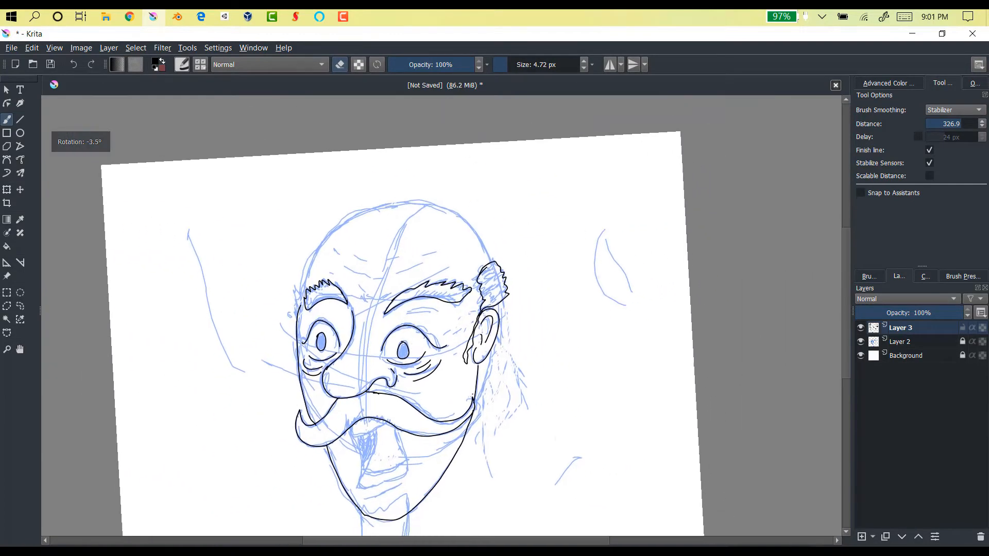
{"action": "key", "text": "e"}
Ink the wrinkles above the near eye and the skull outline, erasing the overlap inside the hair tuft
{"action": "left_click_drag", "start_coordinate": [393, 323], "coordinate": [431, 319]}
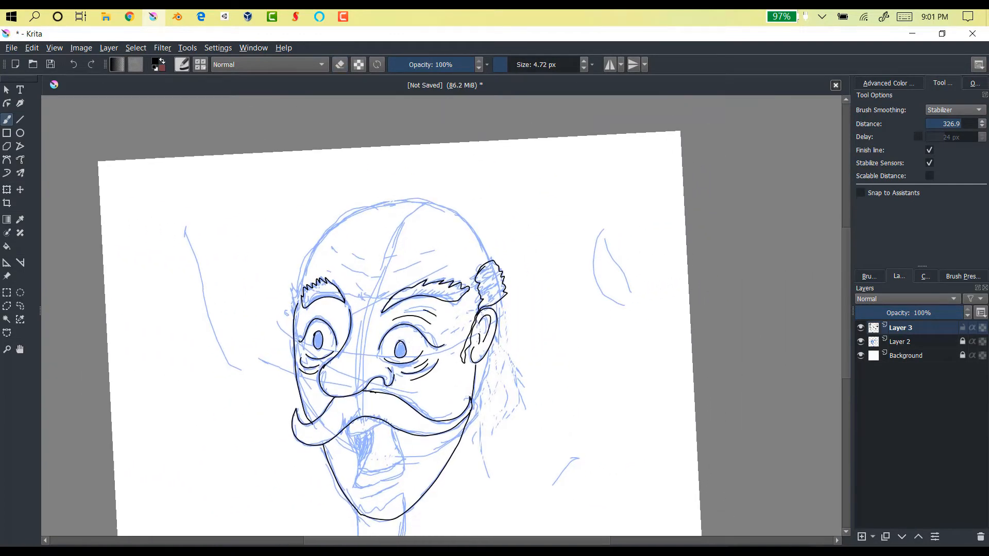
{"action": "mouse_move", "coordinate": [296, 311]}
{"action": "left_mouse_down"}
{"action": "mouse_move", "coordinate": [301, 278]}
{"action": "mouse_move", "coordinate": [364, 211]}
{"action": "mouse_move", "coordinate": [453, 213]}
{"action": "mouse_move", "coordinate": [490, 268]}
{"action": "left_mouse_up"}
{"action": "scroll", "coordinate": [489, 268], "scroll_direction": "up", "scroll_amount": 3}
{"action": "left_click", "coordinate": [340, 65]}
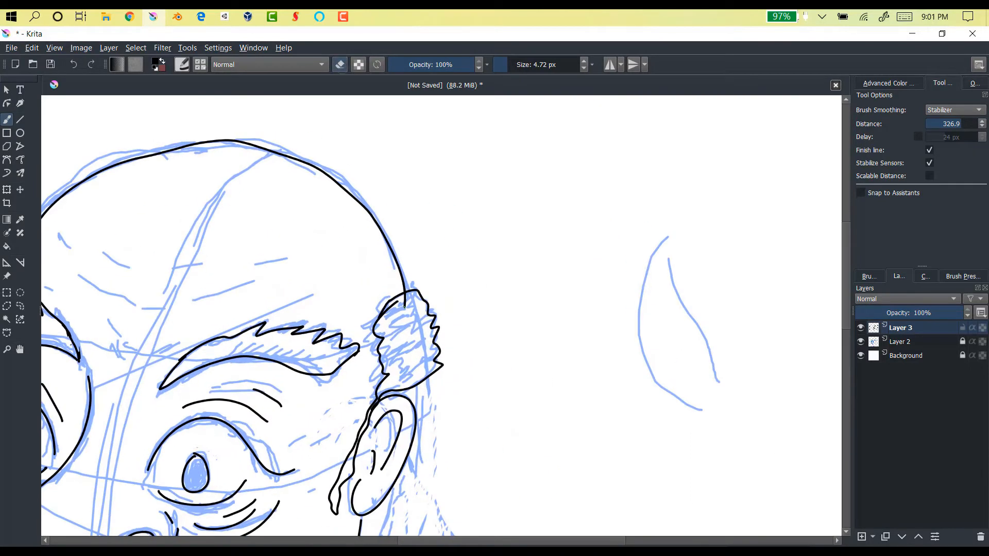
{"action": "scroll", "coordinate": [403, 304], "scroll_direction": "down", "scroll_amount": 2}
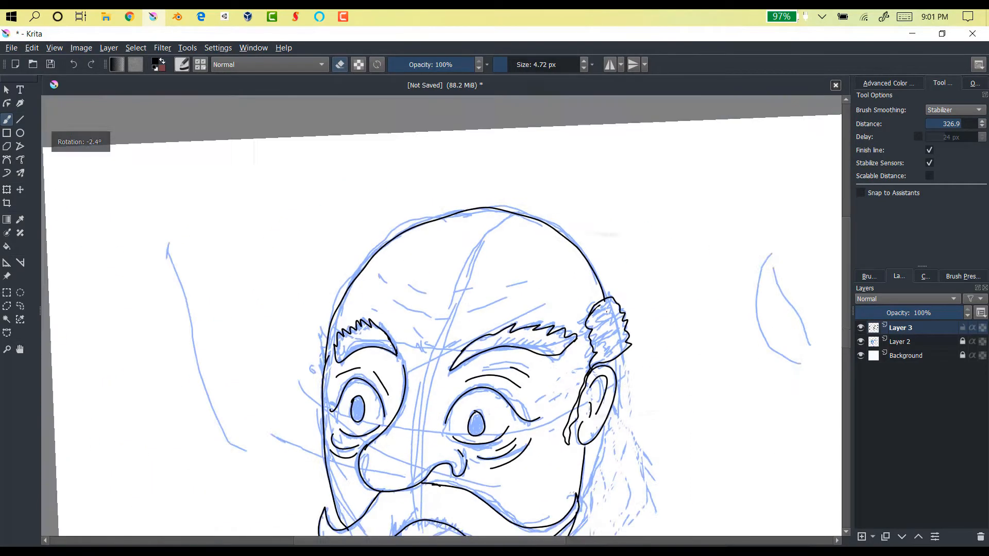
Ink the jagged hair tuft at the far temple and clean up the contour beside it
{"action": "mouse_move", "coordinate": [323, 352]}
{"action": "left_mouse_down"}
{"action": "mouse_move", "coordinate": [313, 338]}
{"action": "mouse_move", "coordinate": [328, 322]}
{"action": "left_mouse_up"}
{"action": "left_click", "coordinate": [338, 68]}
{"action": "scroll", "coordinate": [441, 315], "scroll_direction": "up", "scroll_amount": 1}
Erase the inked sideburn in front of the ear with a brush size of 31.97 px
{"action": "mouse_move", "coordinate": [494, 332]}
{"action": "left_mouse_down"}
{"action": "mouse_move", "coordinate": [470, 391]}
{"action": "mouse_move", "coordinate": [501, 309]}
{"action": "mouse_move", "coordinate": [466, 397]}
{"action": "left_mouse_up"}
{"action": "left_click", "coordinate": [519, 70]}
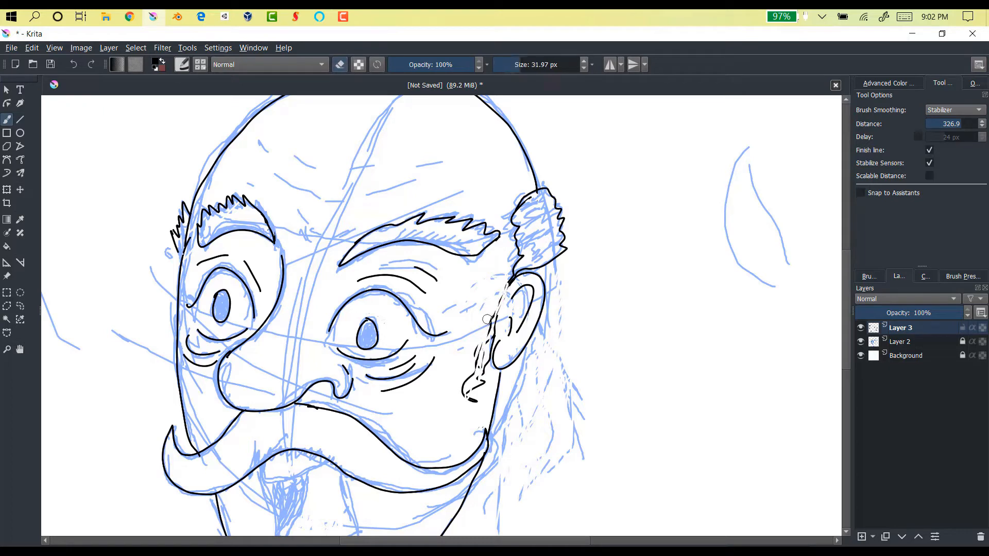
{"action": "mouse_move", "coordinate": [484, 330]}
{"action": "left_mouse_down"}
{"action": "mouse_move", "coordinate": [468, 396]}
{"action": "mouse_move", "coordinate": [467, 387]}
{"action": "left_mouse_up"}
{"action": "mouse_move", "coordinate": [501, 298]}
{"action": "left_mouse_down"}
{"action": "mouse_move", "coordinate": [484, 361]}
{"action": "mouse_move", "coordinate": [458, 398]}
{"action": "left_mouse_up"}
{"action": "key", "text": "e"}
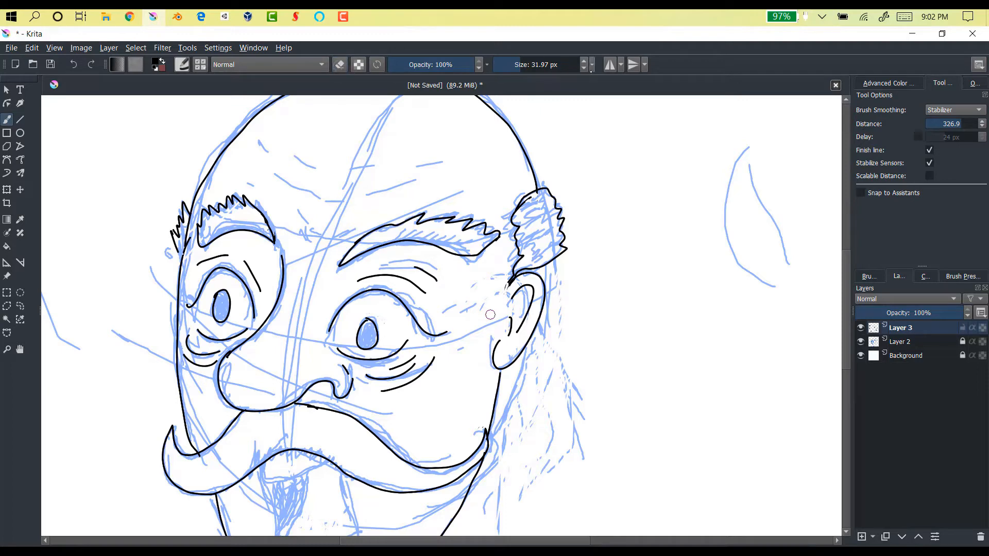
{"action": "left_click", "coordinate": [583, 68]}
{"action": "left_click", "coordinate": [592, 64]}
{"action": "left_click", "coordinate": [585, 105]}
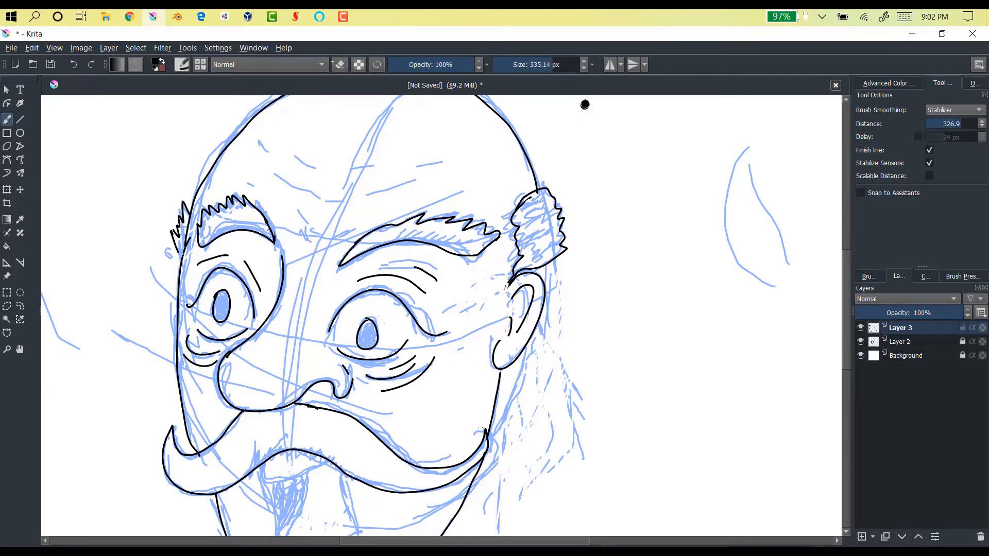
{"action": "key", "text": "ctrl+z"}
Set the brush size to 4.59 px and ink short crow's-feet wrinkles between the near eye and the ear
{"action": "left_click_drag", "start_coordinate": [565, 67], "coordinate": [506, 65]}
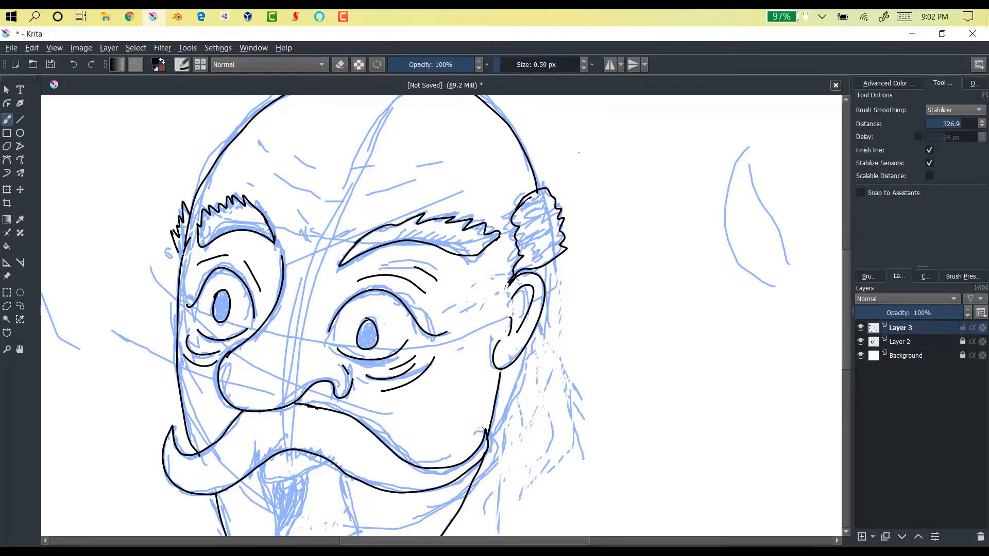
{"action": "left_click_drag", "start_coordinate": [579, 153], "coordinate": [602, 169]}
{"action": "left_click", "coordinate": [585, 62]}
{"action": "left_click_drag", "start_coordinate": [460, 342], "coordinate": [485, 352]}
{"action": "left_click_drag", "start_coordinate": [459, 328], "coordinate": [490, 316]}
Thicken the bag lines under both eyes with additional black strokes
{"action": "mouse_move", "coordinate": [365, 376]}
{"action": "left_mouse_down"}
{"action": "mouse_move", "coordinate": [405, 370]}
{"action": "mouse_move", "coordinate": [418, 355]}
{"action": "mouse_move", "coordinate": [431, 360]}
{"action": "left_mouse_up"}
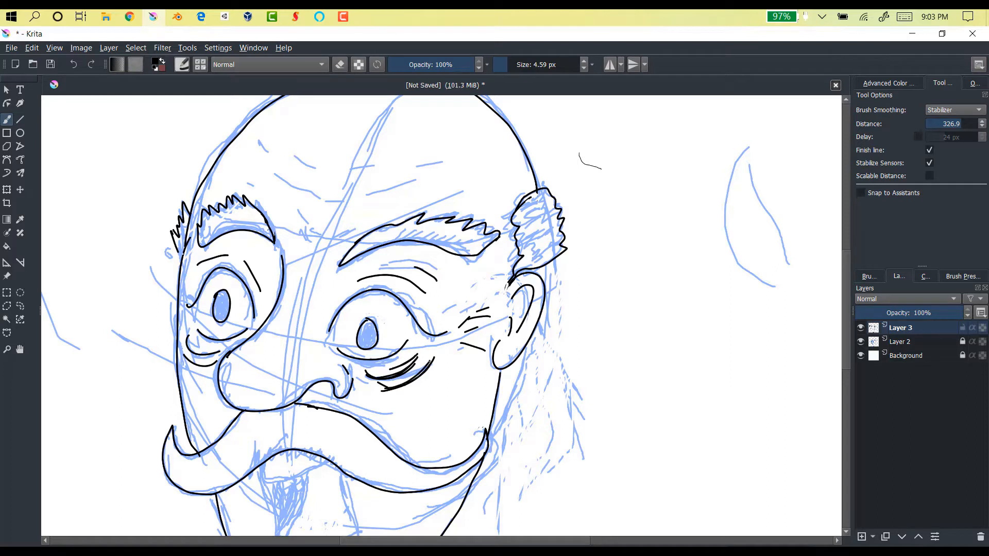
{"action": "mouse_move", "coordinate": [186, 341]}
{"action": "left_mouse_down"}
{"action": "mouse_move", "coordinate": [221, 348]}
{"action": "mouse_move", "coordinate": [221, 363]}
{"action": "mouse_move", "coordinate": [216, 343]}
{"action": "left_mouse_up"}
{"action": "left_click_drag", "start_coordinate": [194, 338], "coordinate": [239, 334]}
{"action": "left_click_drag", "start_coordinate": [205, 334], "coordinate": [238, 336]}
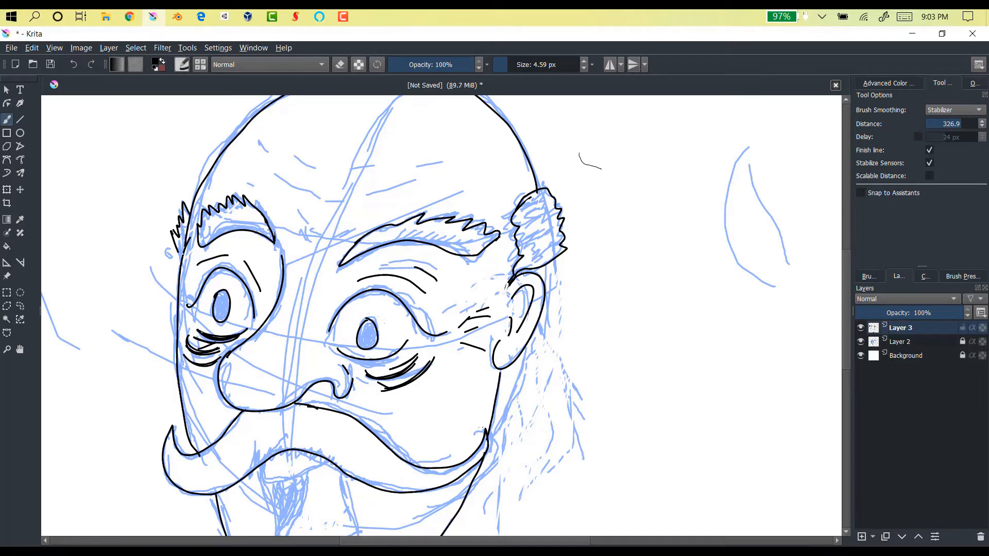
Ink the open mouth's outline with the inner curve and the line above the lower lip
{"action": "scroll", "coordinate": [464, 258], "scroll_direction": "down", "scroll_amount": 3}
{"action": "scroll", "coordinate": [567, 309], "scroll_direction": "up", "scroll_amount": 3}
{"action": "mouse_move", "coordinate": [175, 411]}
{"action": "left_mouse_down"}
{"action": "mouse_move", "coordinate": [237, 396]}
{"action": "mouse_move", "coordinate": [183, 437]}
{"action": "mouse_move", "coordinate": [190, 510]}
{"action": "mouse_move", "coordinate": [268, 491]}
{"action": "mouse_move", "coordinate": [257, 406]}
{"action": "mouse_move", "coordinate": [214, 435]}
{"action": "mouse_move", "coordinate": [188, 482]}
{"action": "mouse_move", "coordinate": [268, 466]}
{"action": "left_mouse_up"}
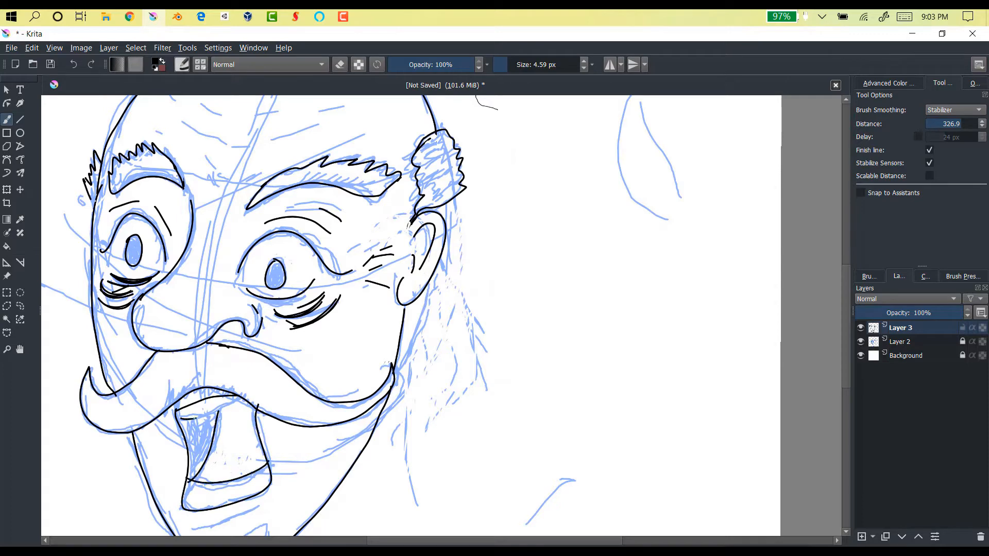
Ink the lower edge of the upper teeth and the curved lower lip contour beneath the open mouth
{"action": "left_click_drag", "start_coordinate": [192, 419], "coordinate": [247, 396]}
{"action": "left_click_drag", "start_coordinate": [507, 327], "coordinate": [607, 179]}
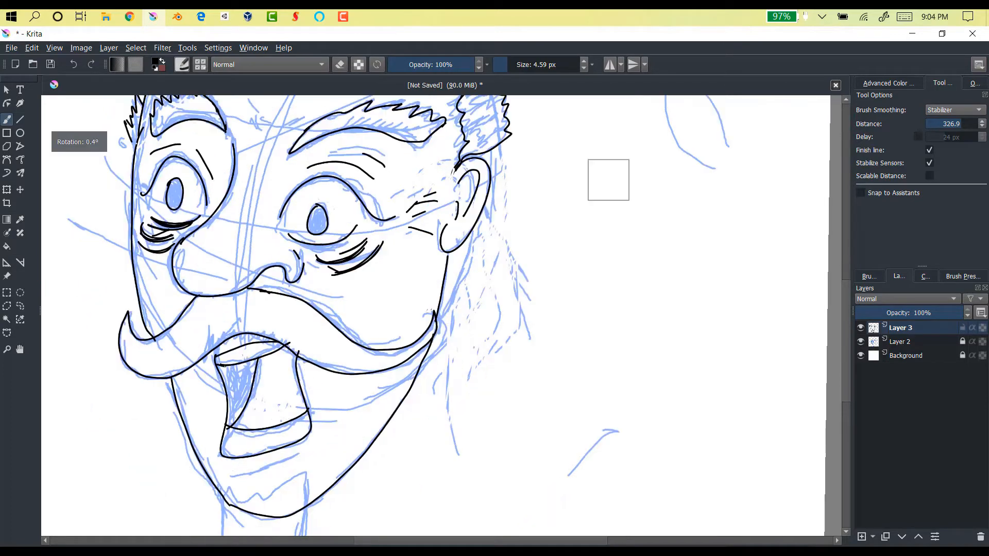
{"action": "mouse_move", "coordinate": [283, 390]}
{"action": "left_mouse_down"}
{"action": "mouse_move", "coordinate": [320, 379]}
{"action": "mouse_move", "coordinate": [376, 333]}
{"action": "left_mouse_up"}
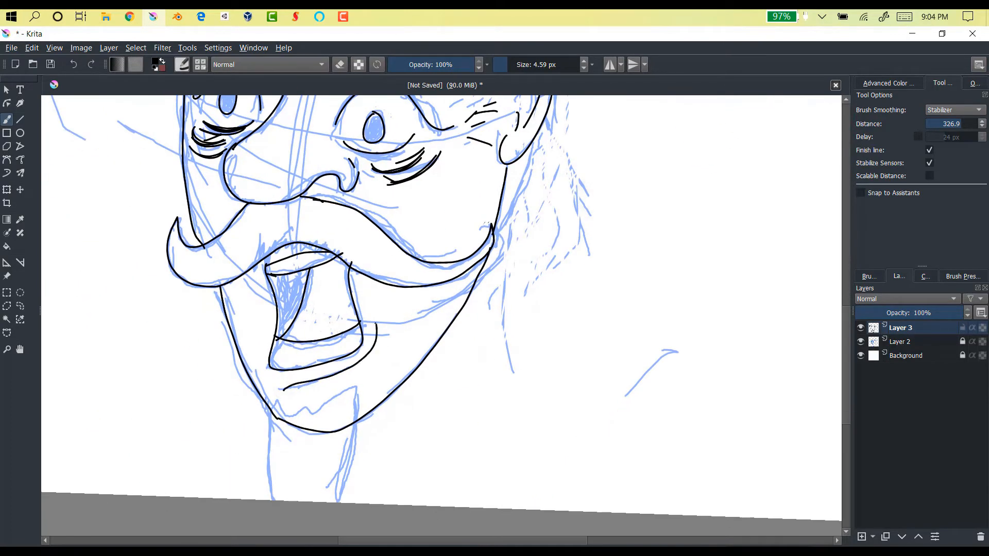
{"action": "left_click_drag", "start_coordinate": [388, 292], "coordinate": [395, 328]}
{"action": "left_click", "coordinate": [73, 64]}
{"action": "left_click_drag", "start_coordinate": [261, 370], "coordinate": [280, 391]}
{"action": "scroll", "coordinate": [595, 354], "scroll_direction": "down", "scroll_amount": 3}
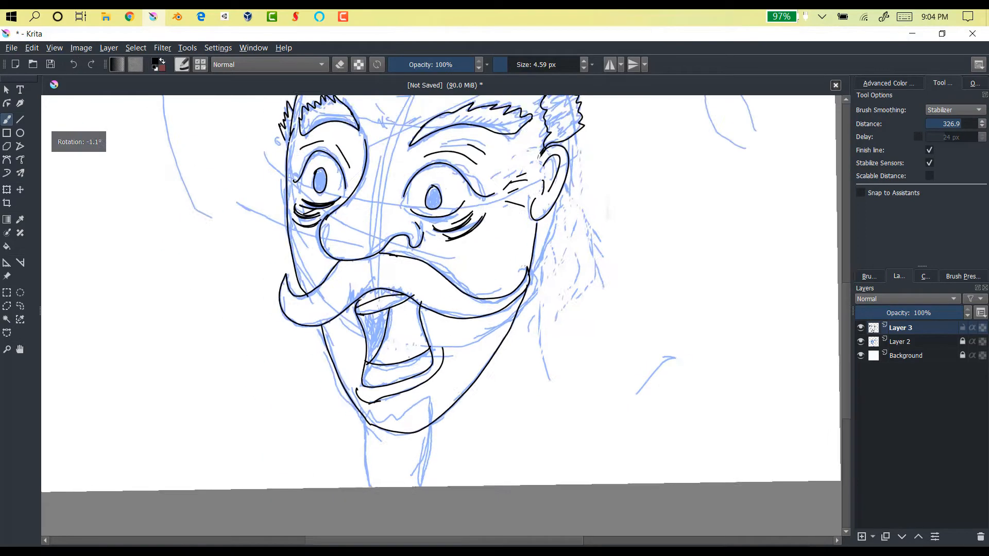
Hide the blue sketch on Layer 2 and make Layer 3 with the inked lines active
{"action": "key", "text": "e"}
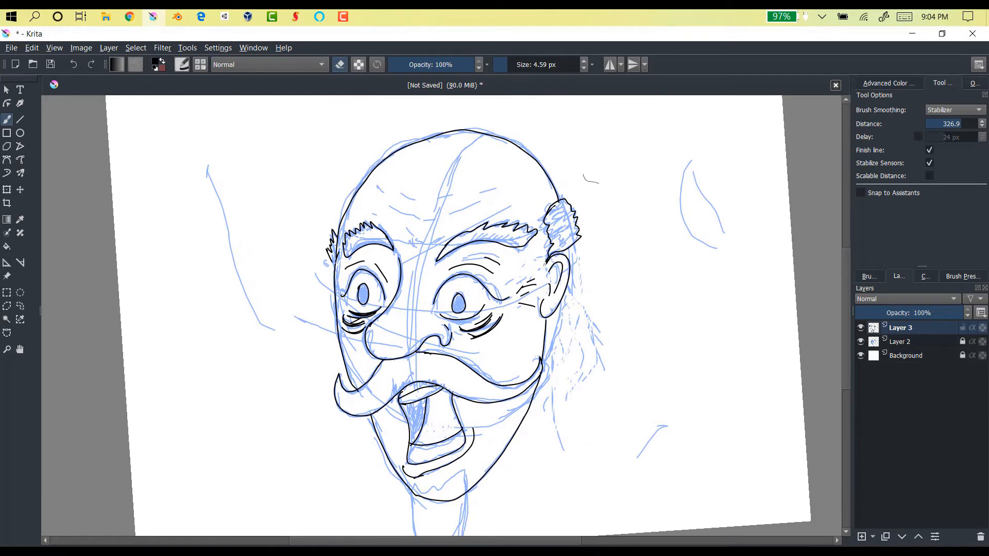
{"action": "scroll", "coordinate": [443, 315], "scroll_direction": "down", "scroll_amount": 2}
{"action": "left_click", "coordinate": [861, 342]}
{"action": "left_click", "coordinate": [861, 342]}
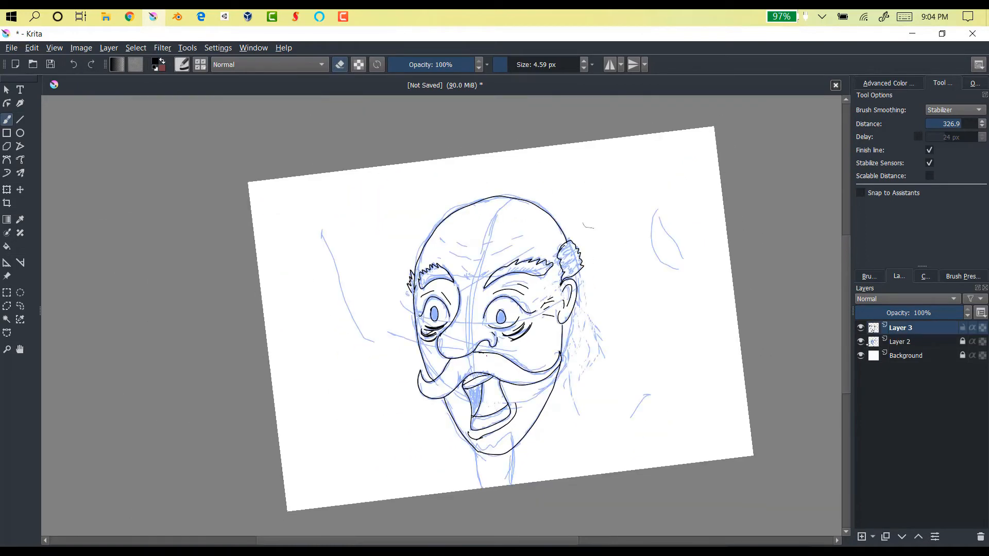
{"action": "left_click", "coordinate": [873, 342]}
{"action": "left_click", "coordinate": [861, 342]}
{"action": "scroll", "coordinate": [443, 309], "scroll_direction": "up", "scroll_amount": 3}
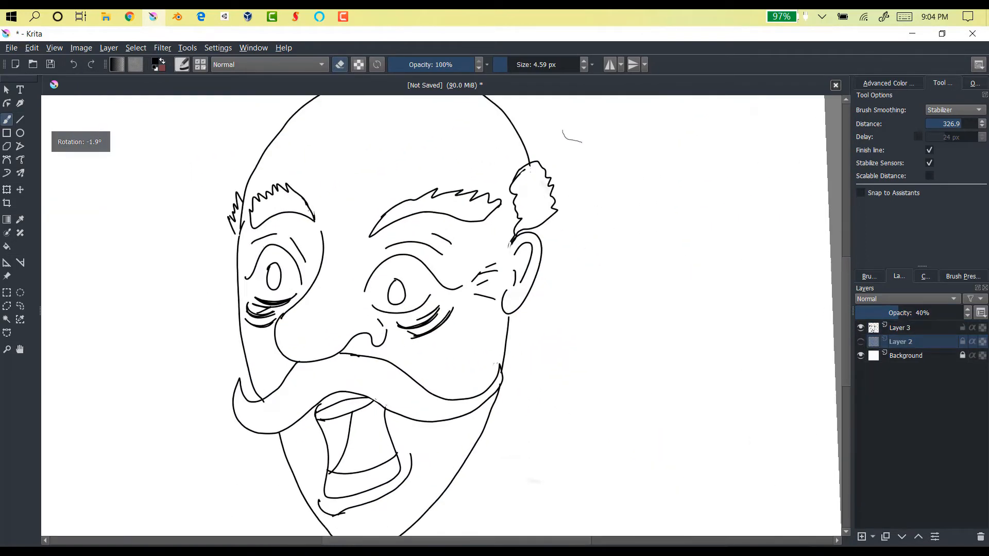
{"action": "left_click", "coordinate": [903, 328]}
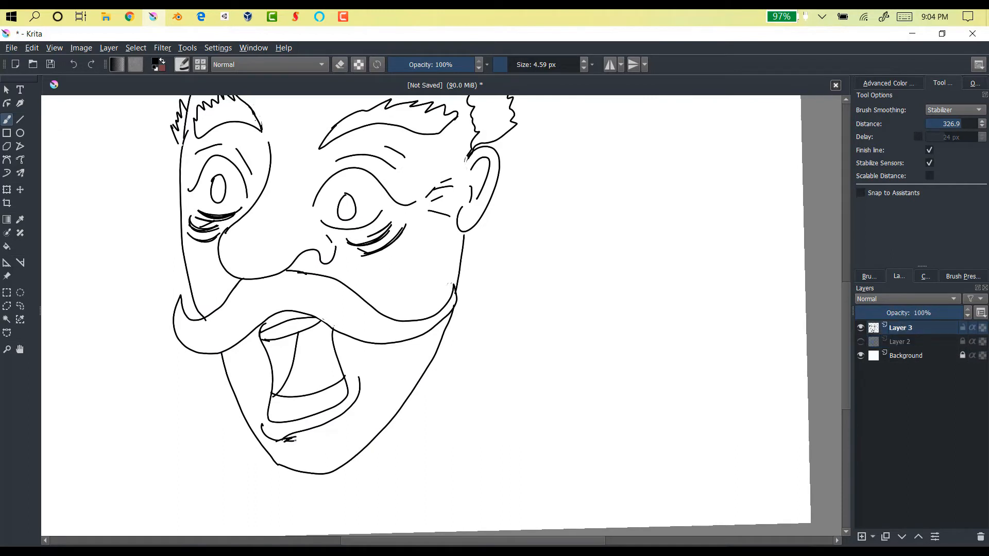
Erase the stray marks below the lower lip and beside the head with a brush size of 67.52 px
{"action": "mouse_move", "coordinate": [286, 440]}
{"action": "left_mouse_down"}
{"action": "mouse_move", "coordinate": [343, 429]}
{"action": "mouse_move", "coordinate": [284, 442]}
{"action": "mouse_move", "coordinate": [307, 441]}
{"action": "left_mouse_up"}
{"action": "key", "text": "e"}
{"action": "left_click", "coordinate": [528, 66]}
{"action": "scroll", "coordinate": [557, 444], "scroll_direction": "down", "scroll_amount": 3}
{"action": "scroll", "coordinate": [502, 488], "scroll_direction": "up", "scroll_amount": 2}
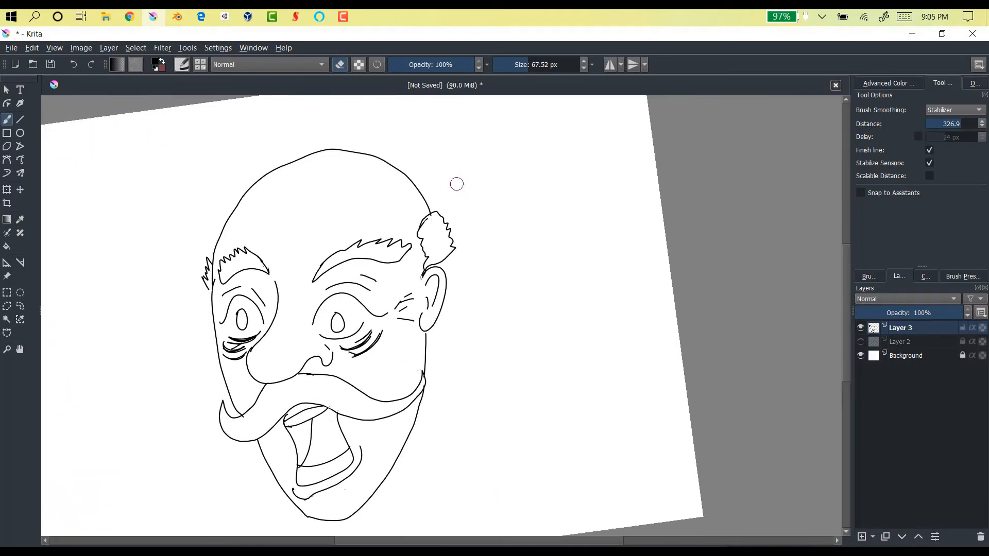
{"action": "left_click_drag", "start_coordinate": [457, 185], "coordinate": [467, 190]}
Set the brush size to 2.62 px and ink two long wavy forehead wrinkles with short frown lines above the eyebrows
{"action": "left_click_drag", "start_coordinate": [522, 66], "coordinate": [509, 68]}
{"action": "left_click", "coordinate": [340, 64]}
{"action": "left_click_drag", "start_coordinate": [248, 235], "coordinate": [360, 220]}
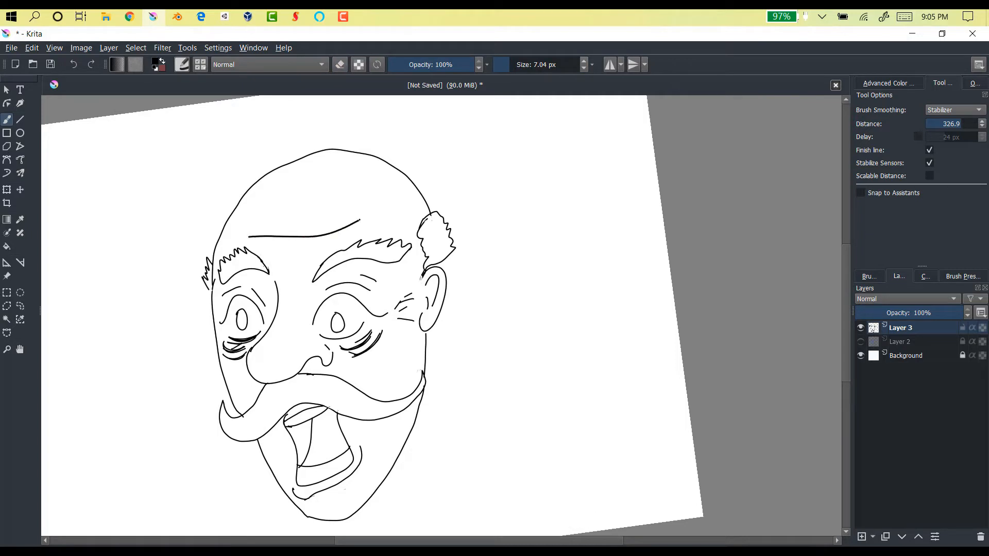
{"action": "left_click", "coordinate": [78, 65]}
{"action": "left_click", "coordinate": [503, 64]}
{"action": "left_click_drag", "start_coordinate": [578, 59], "coordinate": [505, 65]}
{"action": "mouse_move", "coordinate": [240, 235]}
{"action": "left_mouse_down"}
{"action": "mouse_move", "coordinate": [300, 242]}
{"action": "mouse_move", "coordinate": [371, 223]}
{"action": "left_mouse_up"}
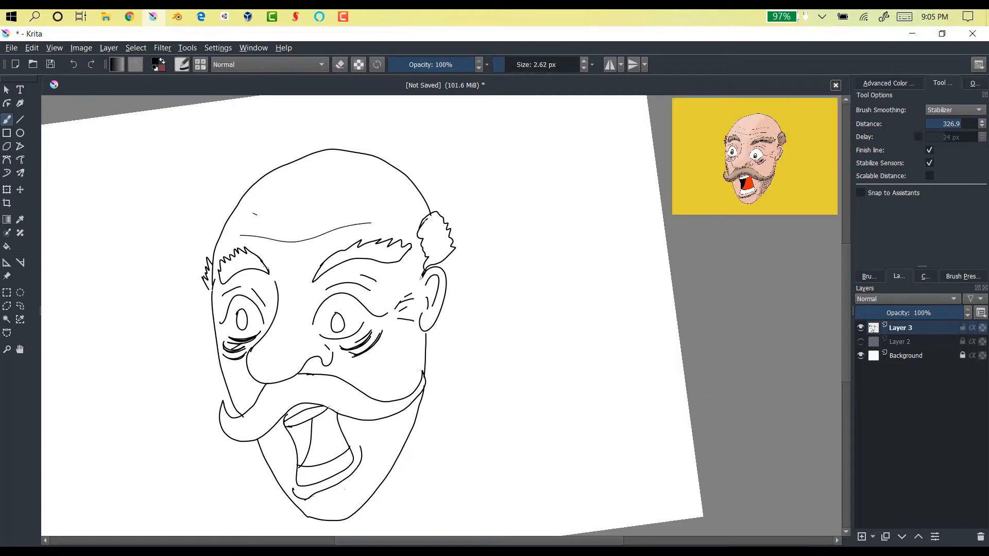
{"action": "left_click_drag", "start_coordinate": [253, 213], "coordinate": [379, 203]}
{"action": "left_click_drag", "start_coordinate": [294, 254], "coordinate": [289, 261]}
{"action": "scroll", "coordinate": [309, 338], "scroll_direction": "up", "scroll_amount": 4}
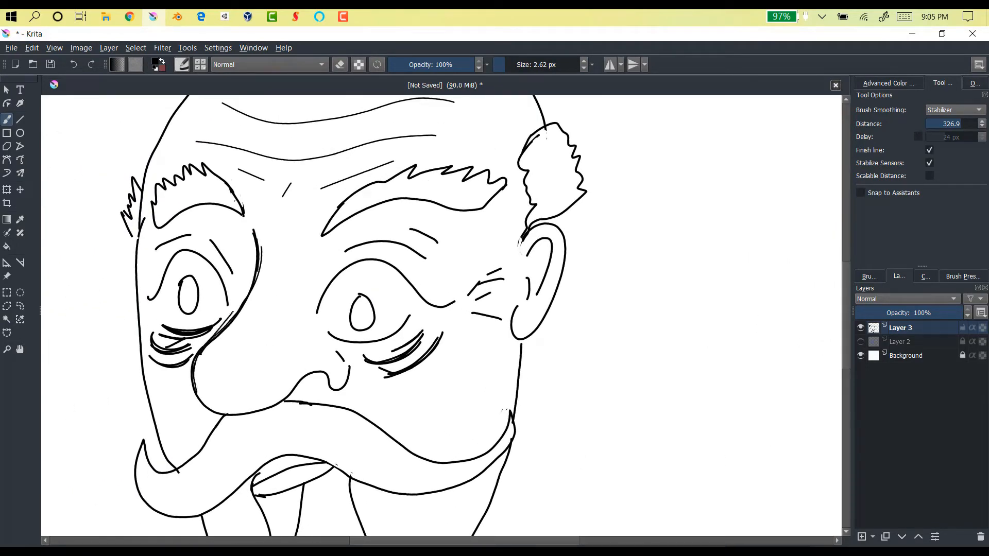
{"action": "left_click", "coordinate": [72, 65]}
{"action": "left_click", "coordinate": [73, 65]}
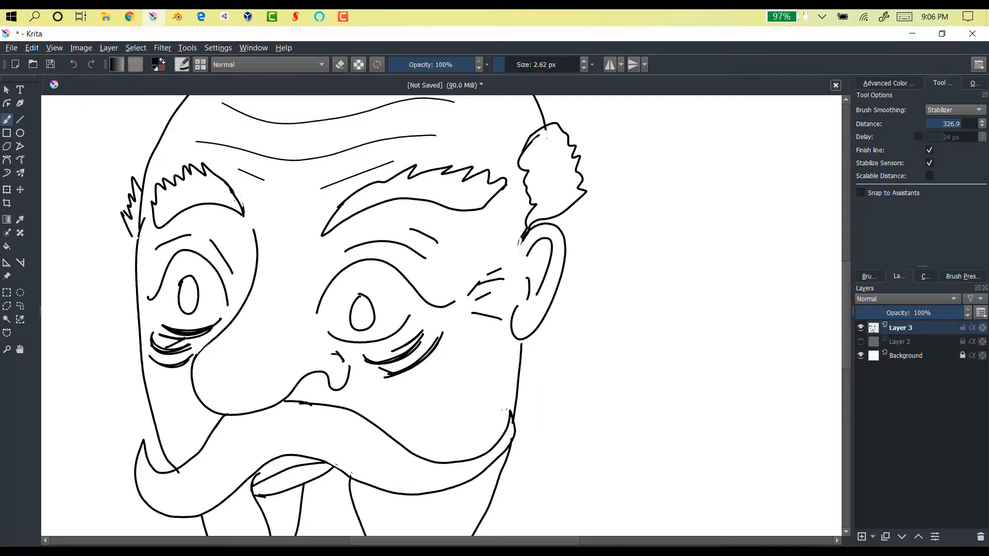
Darken the crease beside the nostril and the bag lines under the near eye with extra strokes
{"action": "left_click_drag", "start_coordinate": [380, 370], "coordinate": [389, 373]}
{"action": "left_click_drag", "start_coordinate": [443, 332], "coordinate": [427, 356]}
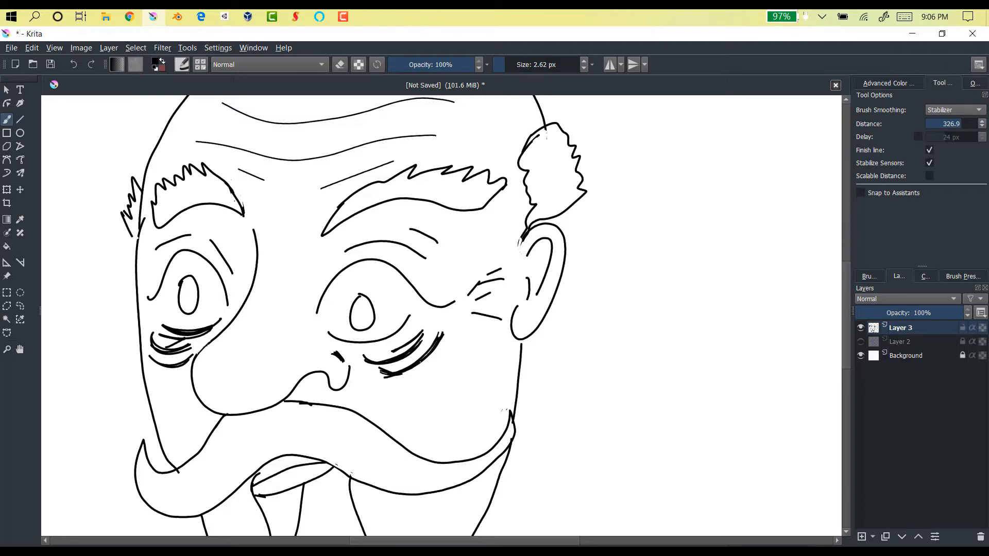
{"action": "scroll", "coordinate": [638, 479], "scroll_direction": "up", "scroll_amount": 2}
{"action": "key", "text": "e"}
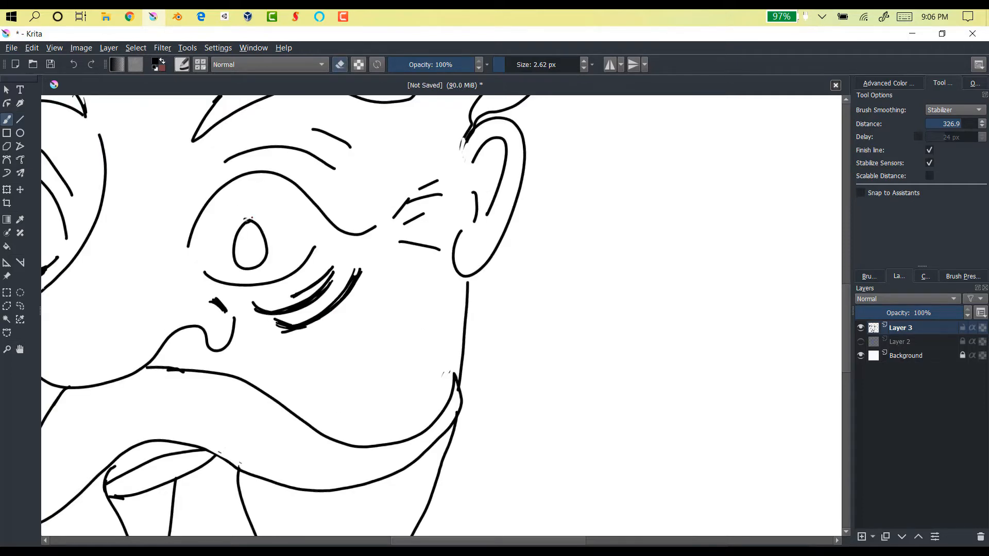
{"action": "scroll", "coordinate": [237, 224], "scroll_direction": "down", "scroll_amount": 5}
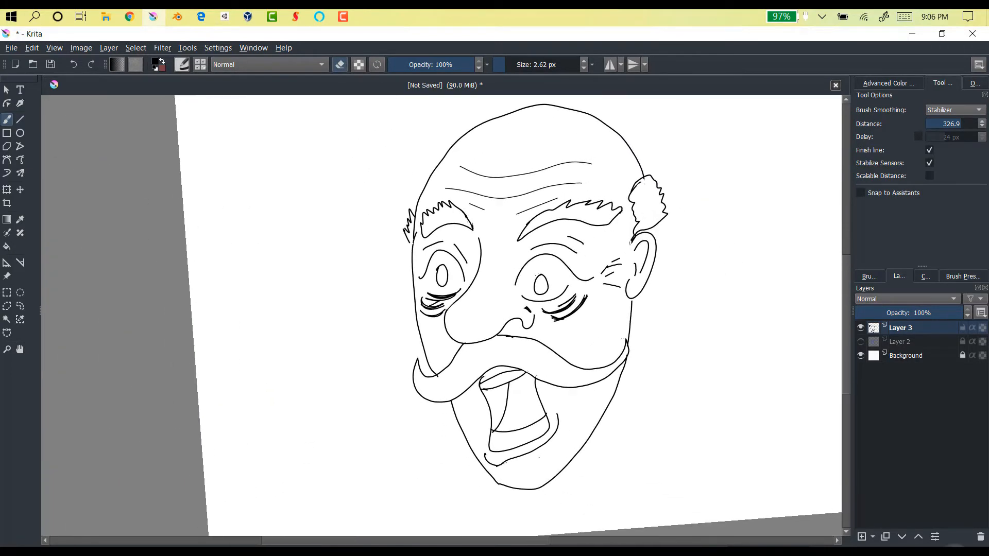
{"action": "key", "text": "e"}
{"action": "left_click", "coordinate": [73, 64]}
Erase stroke overshoots along the moustache, teeth and lower lip, and thin the crease beside the nostril
{"action": "left_click", "coordinate": [340, 65]}
{"action": "scroll", "coordinate": [457, 379], "scroll_direction": "up", "scroll_amount": 5}
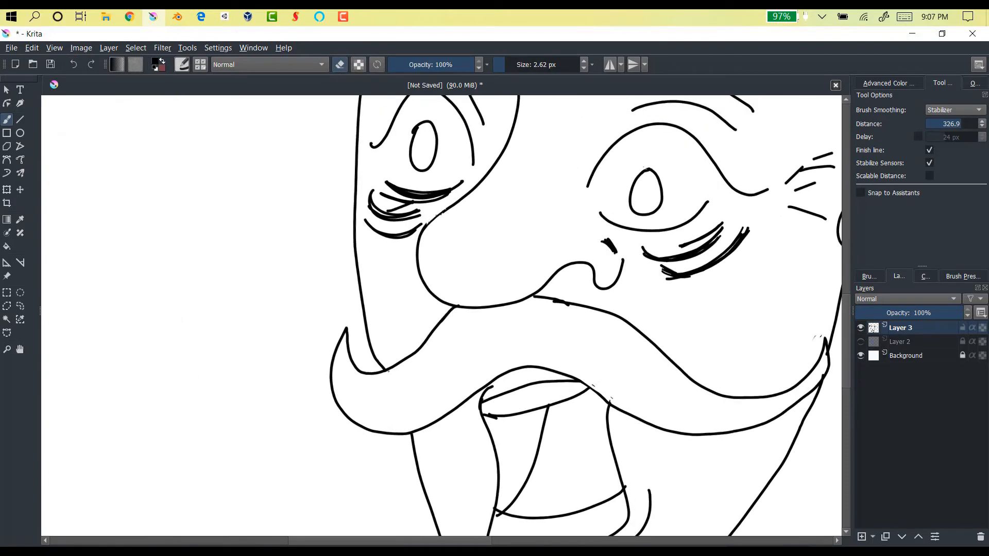
{"action": "left_click_drag", "start_coordinate": [550, 304], "coordinate": [558, 303]}
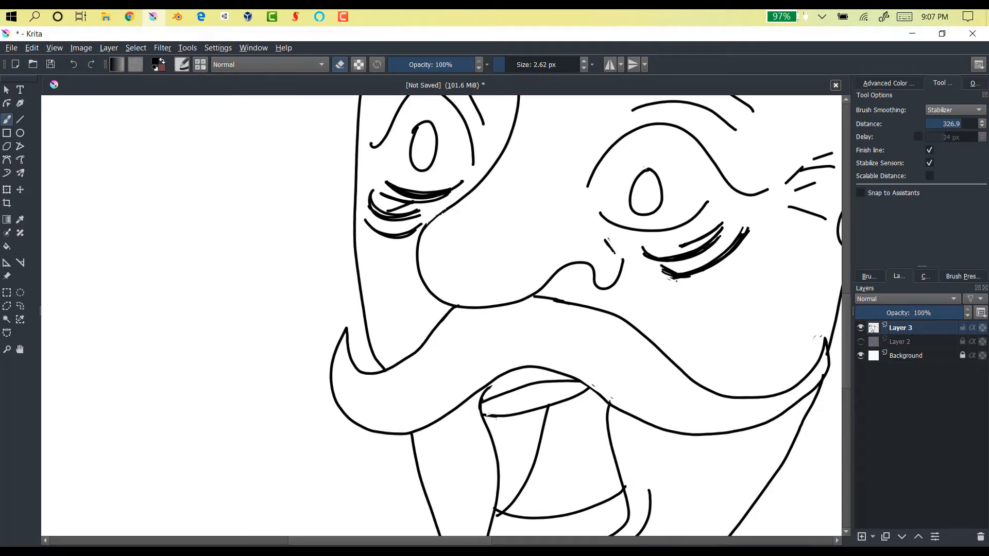
{"action": "left_click_drag", "start_coordinate": [738, 228], "coordinate": [750, 228]}
{"action": "left_click_drag", "start_coordinate": [685, 328], "coordinate": [735, 196]}
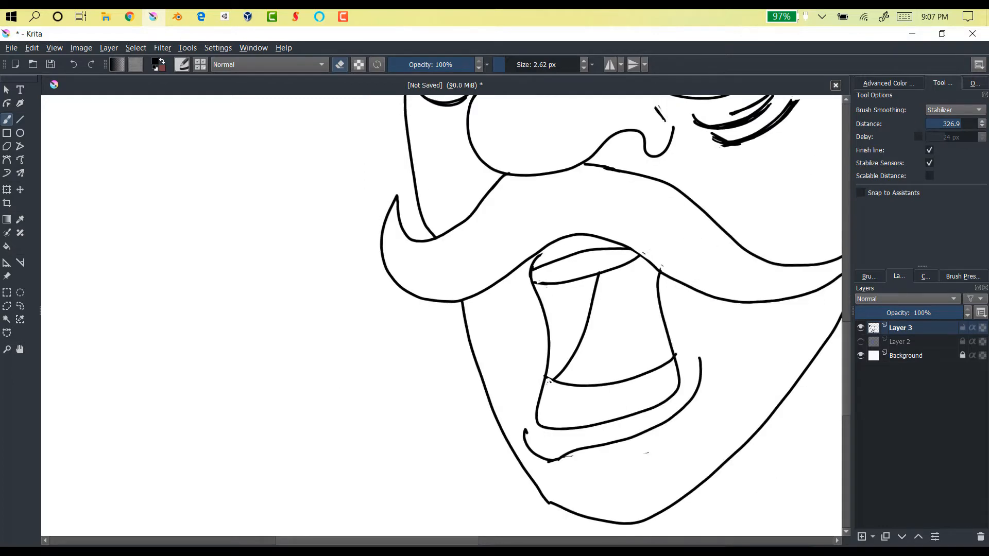
{"action": "left_click_drag", "start_coordinate": [585, 164], "coordinate": [467, 378]}
Thin the bag lines under both eyes with the eraser and remove the overlapping stroke at the far temple
{"action": "mouse_move", "coordinate": [330, 290]}
{"action": "left_mouse_down"}
{"action": "mouse_move", "coordinate": [379, 292]}
{"action": "mouse_move", "coordinate": [331, 289]}
{"action": "mouse_move", "coordinate": [358, 325]}
{"action": "left_mouse_up"}
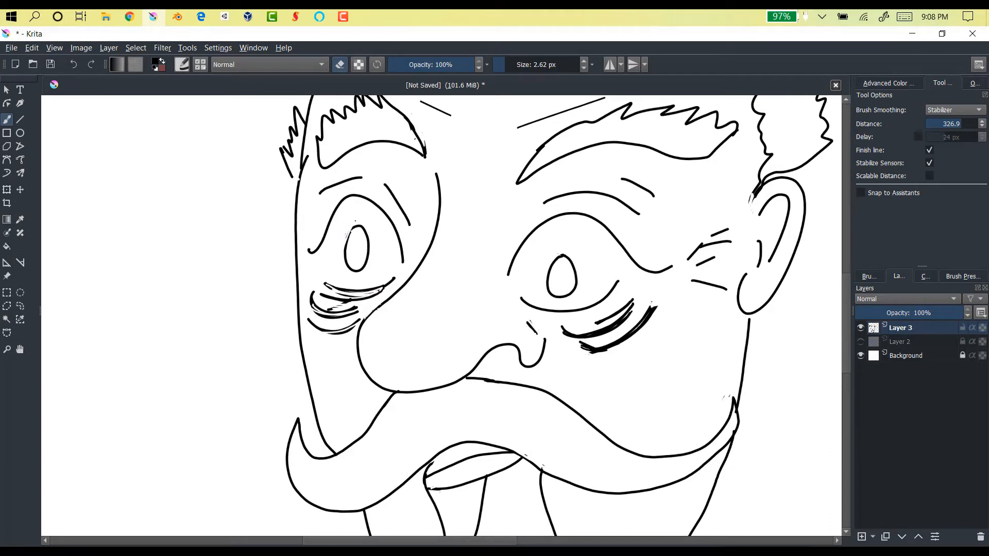
{"action": "mouse_move", "coordinate": [562, 276]}
{"action": "left_mouse_down"}
{"action": "mouse_move", "coordinate": [583, 325]}
{"action": "mouse_move", "coordinate": [589, 442]}
{"action": "left_mouse_up"}
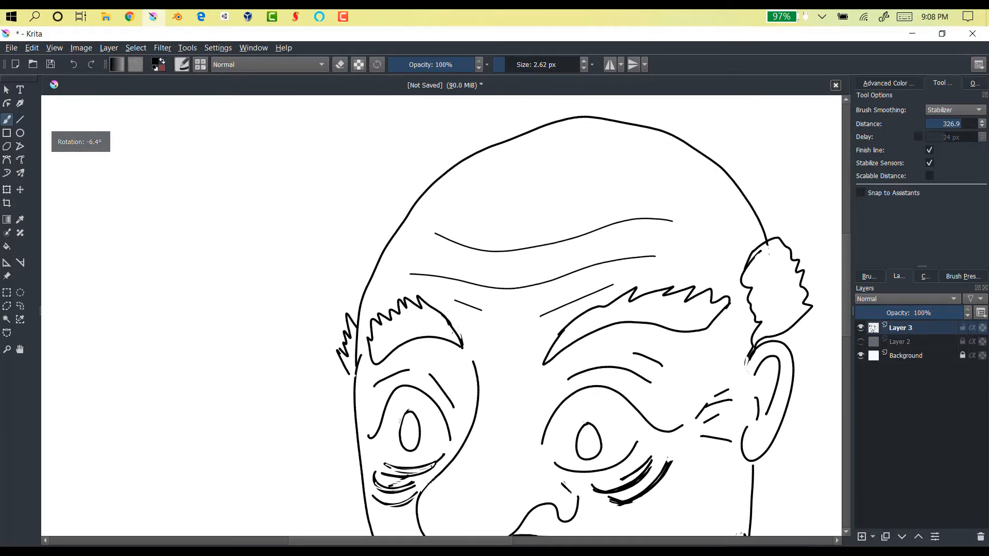
{"action": "key", "text": "e"}
{"action": "left_click_drag", "start_coordinate": [360, 356], "coordinate": [359, 367]}
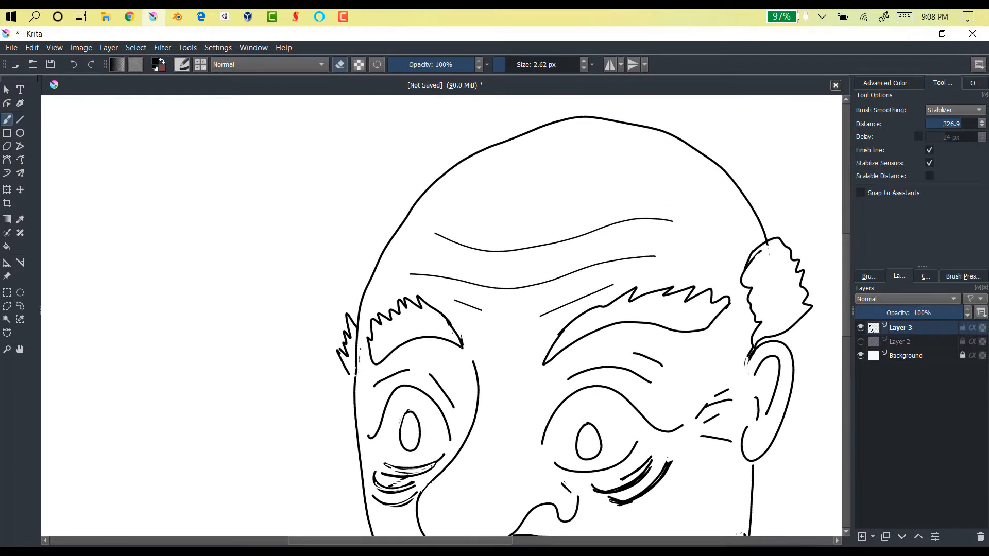
{"action": "left_click_drag", "start_coordinate": [639, 533], "coordinate": [499, 385]}
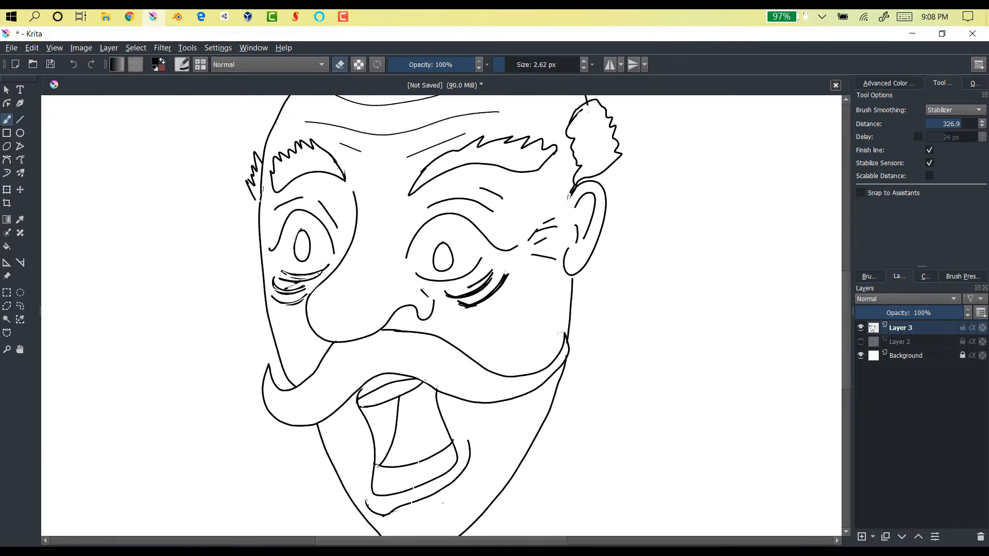
{"action": "left_click_drag", "start_coordinate": [443, 258], "coordinate": [446, 304]}
{"action": "left_click_drag", "start_coordinate": [456, 341], "coordinate": [504, 317]}
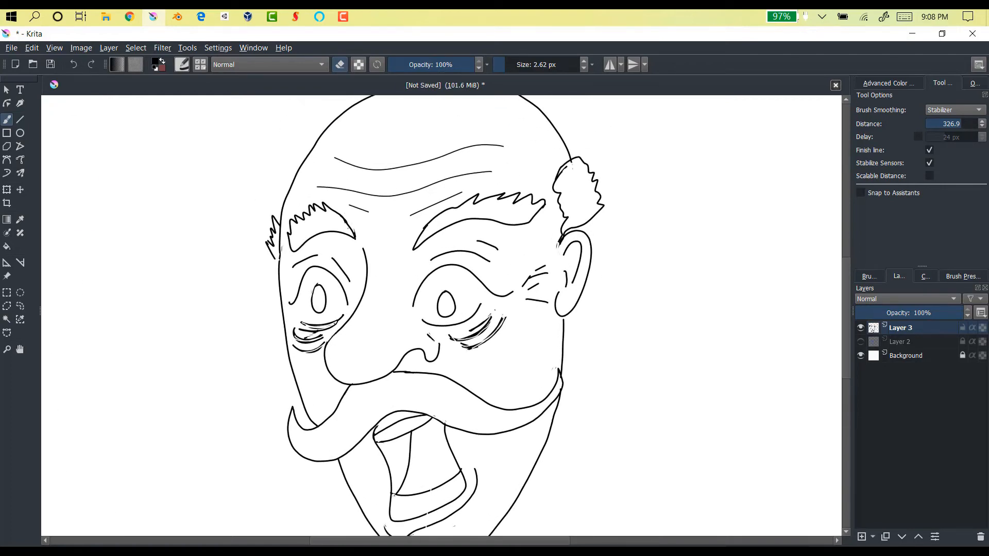
Hatch the hair tufts on both sides of the head with short black strokes
{"action": "left_click_drag", "start_coordinate": [447, 304], "coordinate": [423, 398]}
{"action": "key", "text": "e"}
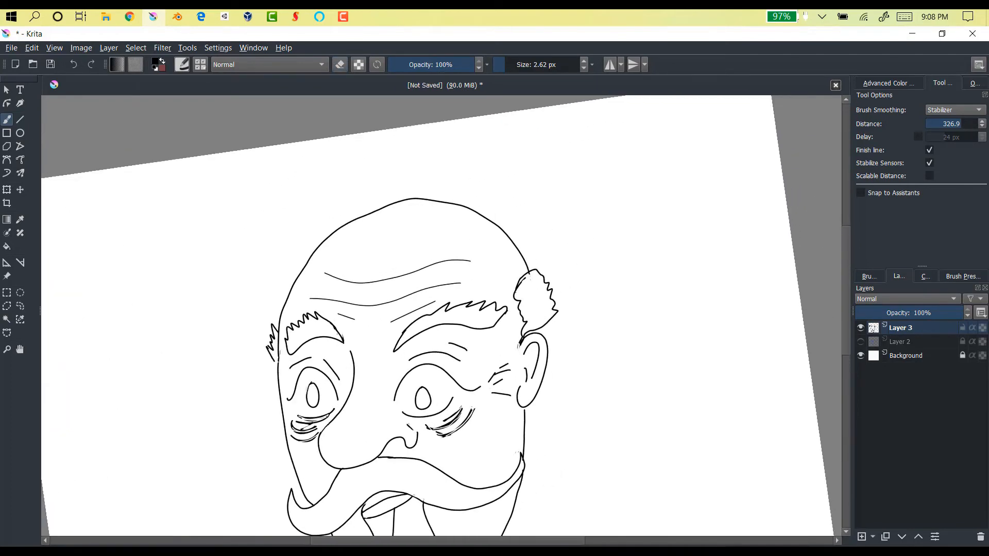
{"action": "left_click_drag", "start_coordinate": [521, 312], "coordinate": [534, 301]}
{"action": "mouse_move", "coordinate": [524, 322]}
{"action": "left_mouse_down"}
{"action": "mouse_move", "coordinate": [533, 315]}
{"action": "mouse_move", "coordinate": [531, 323]}
{"action": "left_mouse_up"}
{"action": "left_click_drag", "start_coordinate": [541, 291], "coordinate": [545, 286]}
{"action": "left_click_drag", "start_coordinate": [583, 227], "coordinate": [576, 308]}
{"action": "left_click", "coordinate": [73, 64]}
Hatch the lower edge of the moustache from end to end with short black strokes
{"action": "left_click_drag", "start_coordinate": [423, 399], "coordinate": [438, 275]}
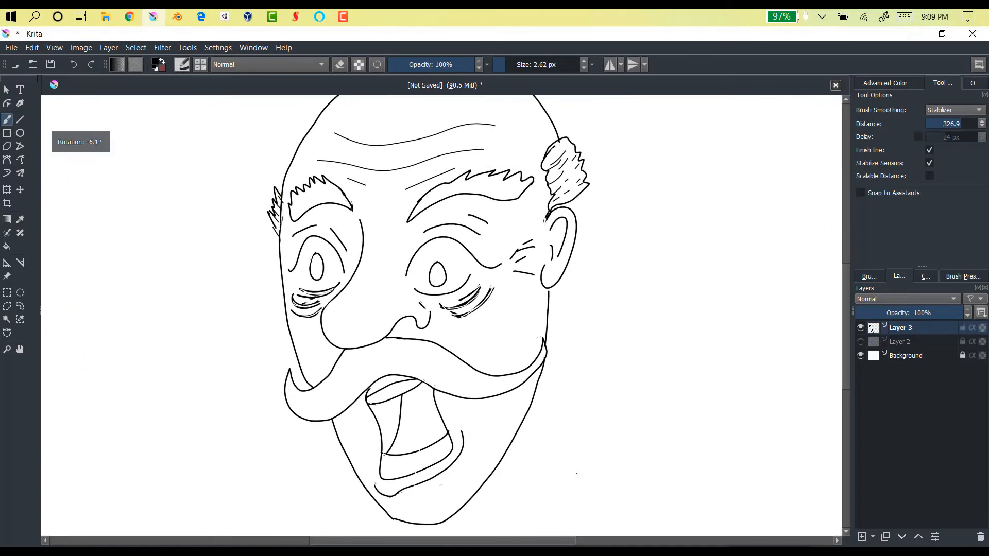
{"action": "left_click_drag", "start_coordinate": [334, 407], "coordinate": [326, 416]}
{"action": "mouse_move", "coordinate": [354, 386]}
{"action": "left_mouse_down"}
{"action": "mouse_move", "coordinate": [345, 398]}
{"action": "mouse_move", "coordinate": [363, 385]}
{"action": "left_mouse_up"}
{"action": "left_click_drag", "start_coordinate": [376, 367], "coordinate": [375, 379]}
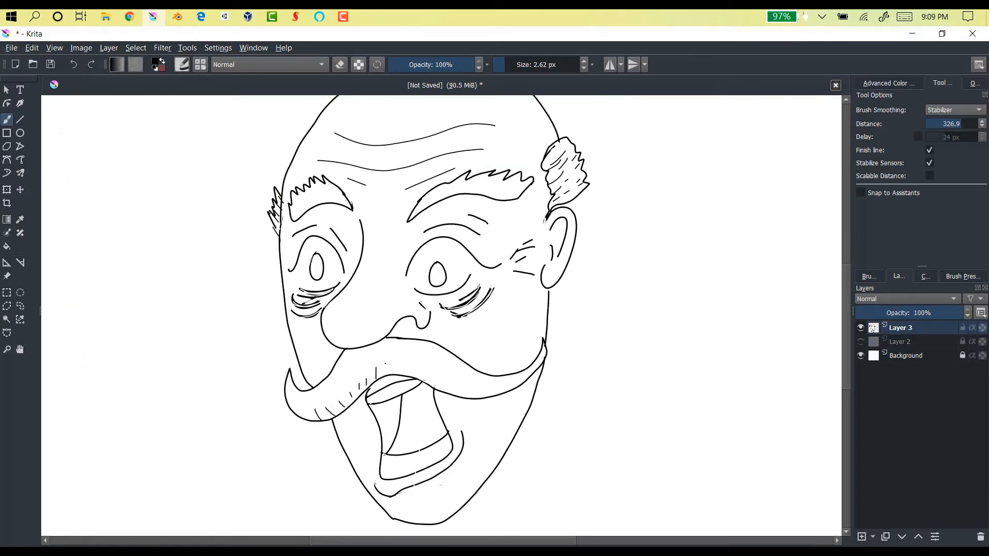
{"action": "left_click_drag", "start_coordinate": [449, 388], "coordinate": [446, 393]}
{"action": "left_click_drag", "start_coordinate": [462, 385], "coordinate": [457, 393]}
{"action": "left_click_drag", "start_coordinate": [470, 392], "coordinate": [475, 396]}
{"action": "left_click_drag", "start_coordinate": [492, 388], "coordinate": [484, 397]}
{"action": "left_click_drag", "start_coordinate": [500, 388], "coordinate": [496, 395]}
{"action": "left_click_drag", "start_coordinate": [515, 383], "coordinate": [510, 388]}
{"action": "left_click_drag", "start_coordinate": [297, 407], "coordinate": [328, 411]}
{"action": "left_click", "coordinate": [74, 64]}
Add a new paint layer above the line art and cross-hatch the moustache's lower edge on it
{"action": "key", "text": "Insert"}
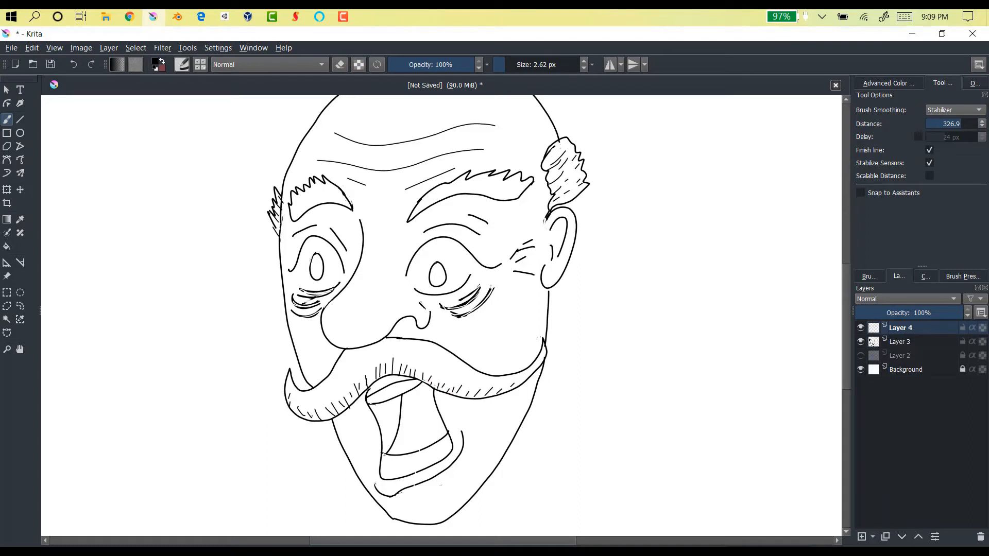
{"action": "left_click_drag", "start_coordinate": [312, 414], "coordinate": [322, 415]}
{"action": "left_click_drag", "start_coordinate": [331, 411], "coordinate": [343, 406]}
{"action": "left_click_drag", "start_coordinate": [345, 401], "coordinate": [355, 396]}
{"action": "left_click_drag", "start_coordinate": [358, 390], "coordinate": [380, 374]}
{"action": "left_click_drag", "start_coordinate": [384, 369], "coordinate": [394, 369]}
{"action": "left_click_drag", "start_coordinate": [405, 371], "coordinate": [414, 373]}
Hatch the shadow beneath the lower lip and the lower part of the near eyebrow
{"action": "left_click_drag", "start_coordinate": [396, 497], "coordinate": [418, 487]}
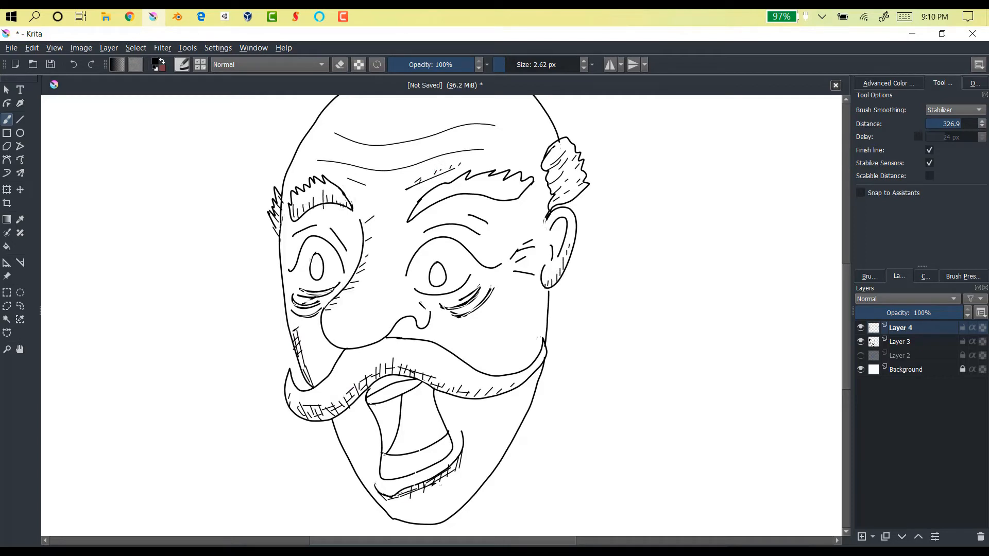
{"action": "left_click_drag", "start_coordinate": [422, 206], "coordinate": [479, 186]}
{"action": "left_click_drag", "start_coordinate": [484, 194], "coordinate": [485, 187]}
{"action": "left_click_drag", "start_coordinate": [491, 195], "coordinate": [493, 188]}
{"action": "left_click_drag", "start_coordinate": [497, 197], "coordinate": [498, 190]}
{"action": "left_click_drag", "start_coordinate": [503, 197], "coordinate": [504, 189]}
{"action": "left_click_drag", "start_coordinate": [509, 195], "coordinate": [512, 185]}
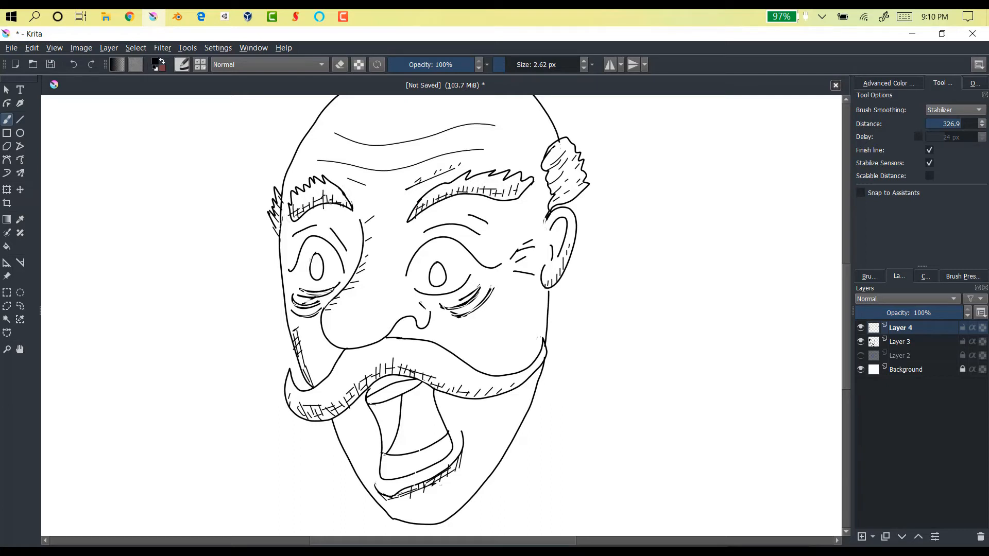
Hatch the underside of the nose with short vertical strokes
{"action": "left_click_drag", "start_coordinate": [372, 333], "coordinate": [371, 342]}
{"action": "left_click_drag", "start_coordinate": [380, 322], "coordinate": [379, 340]}
{"action": "left_click_drag", "start_coordinate": [389, 320], "coordinate": [388, 330]}
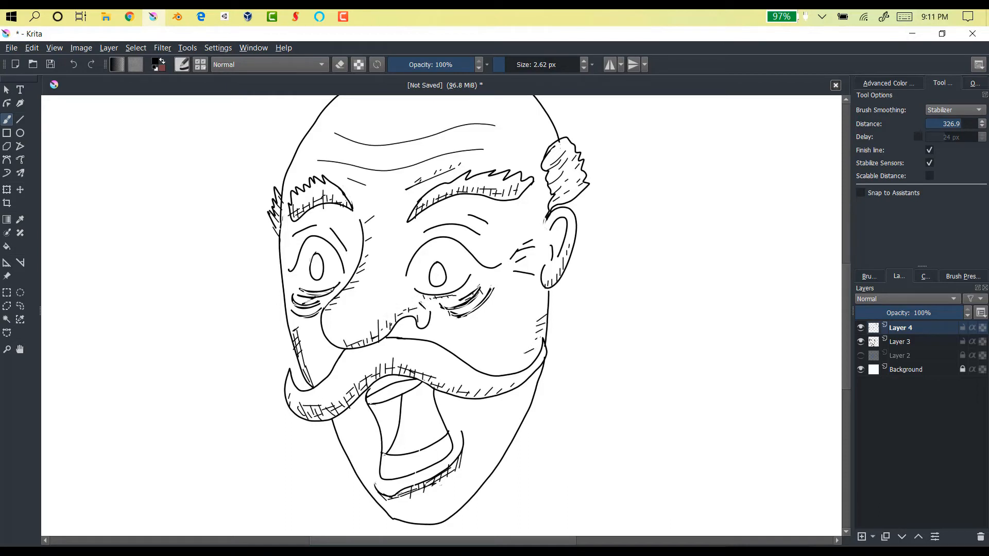
Cross-hatch the near side of the jaw below the moustache and darken the near eyebrow's lower edge
{"action": "left_click_drag", "start_coordinate": [527, 392], "coordinate": [482, 418]}
{"action": "left_click_drag", "start_coordinate": [536, 396], "coordinate": [475, 437]}
{"action": "left_click_drag", "start_coordinate": [526, 415], "coordinate": [485, 453]}
{"action": "left_click_drag", "start_coordinate": [507, 449], "coordinate": [466, 476]}
{"action": "left_click_drag", "start_coordinate": [492, 405], "coordinate": [486, 466]}
{"action": "left_click_drag", "start_coordinate": [503, 403], "coordinate": [500, 436]}
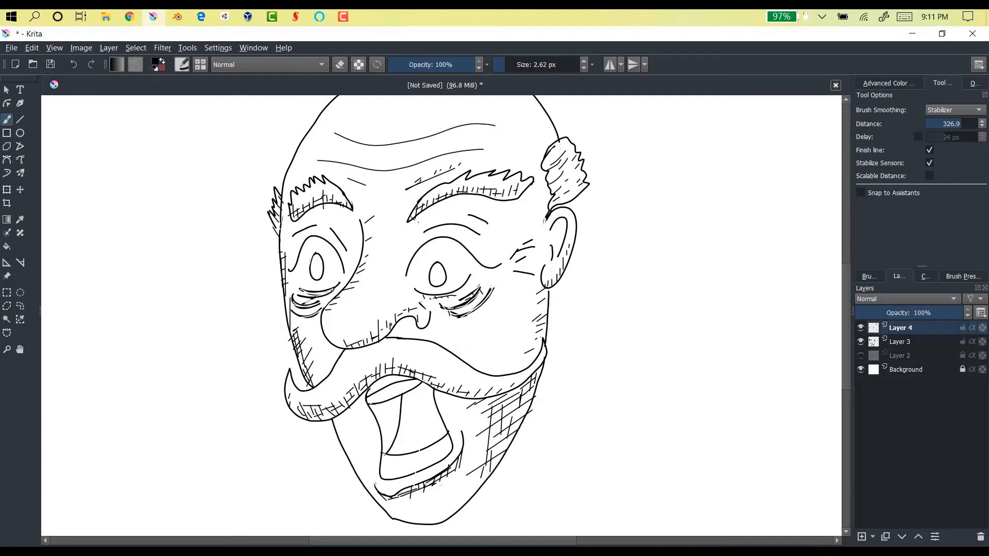
{"action": "left_click_drag", "start_coordinate": [446, 205], "coordinate": [483, 199]}
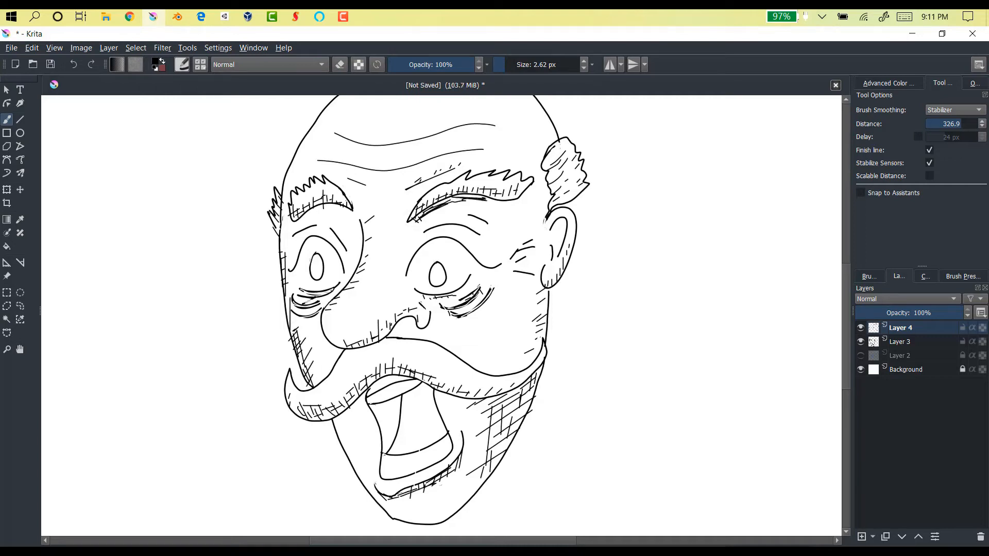
{"action": "left_click", "coordinate": [341, 65]}
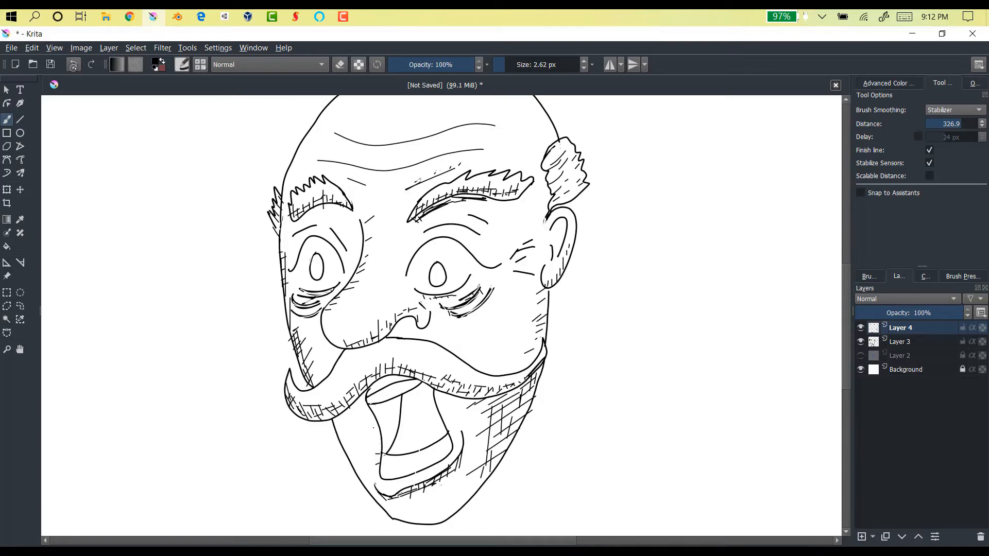
Add a colorize mask to Layer 3 with the inked line art
{"action": "right_click", "coordinate": [927, 342]}
{"action": "mouse_move", "coordinate": [825, 264]}
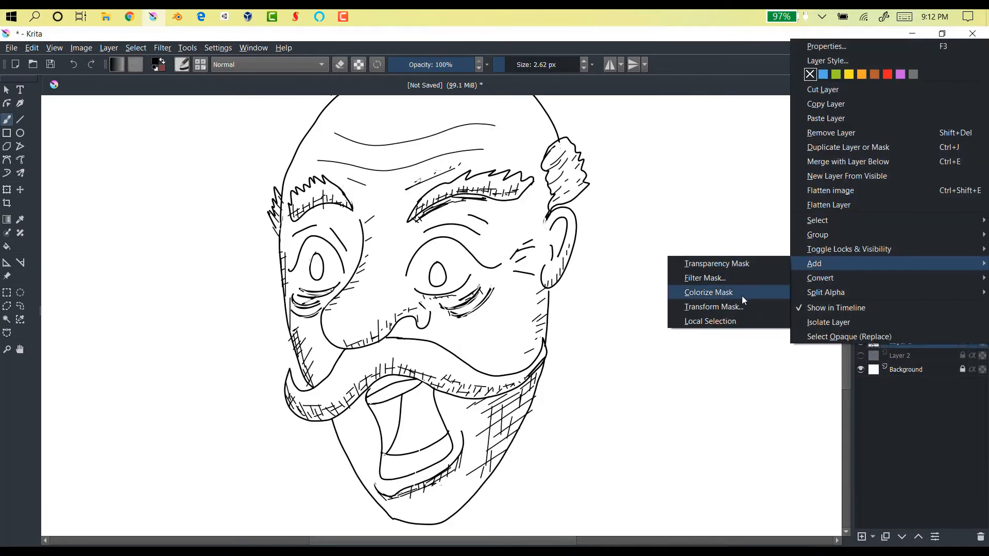
{"action": "left_click", "coordinate": [742, 297]}
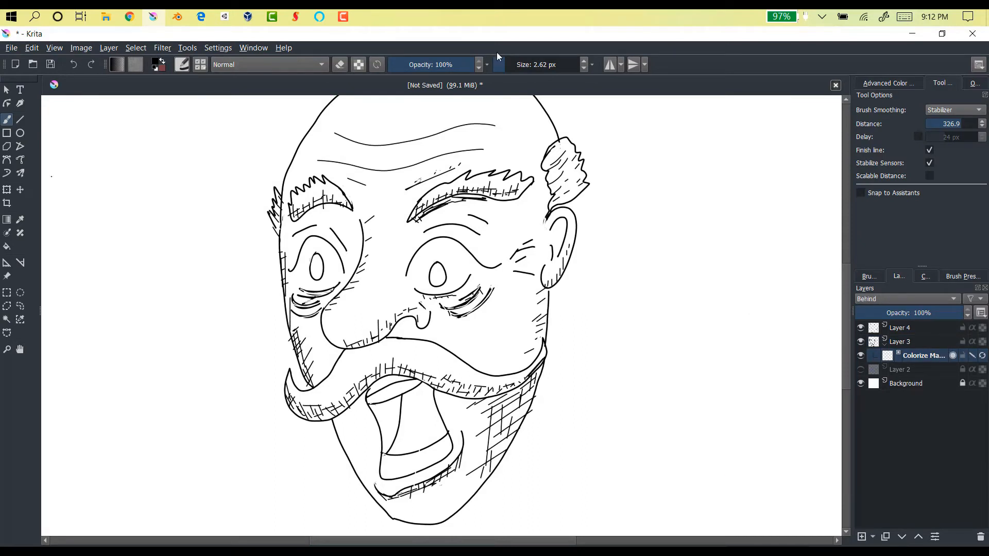
Set the brush size to 64.58 px and choose a bright orange painting colour
{"action": "left_click", "coordinate": [526, 64]}
{"action": "left_click", "coordinate": [901, 81]}
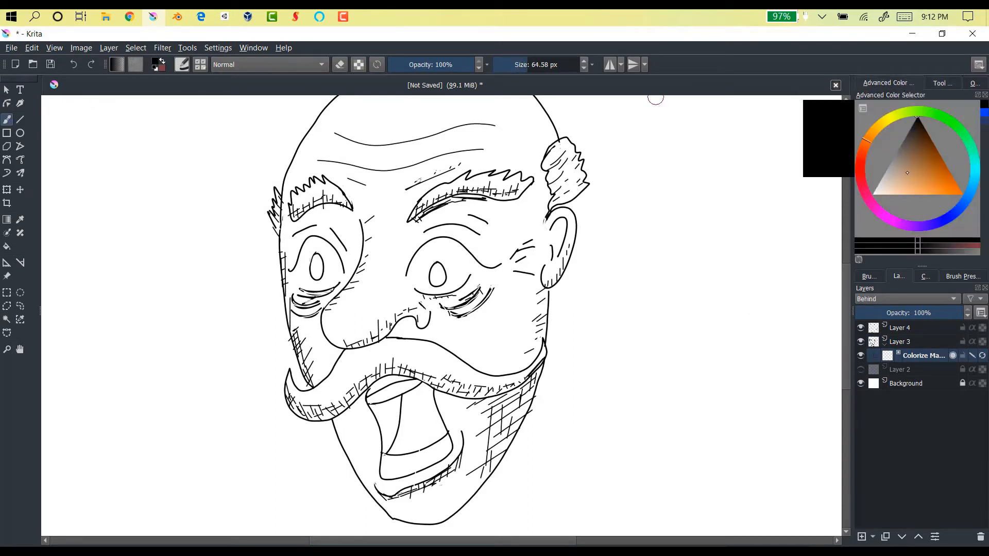
{"action": "left_click_drag", "start_coordinate": [907, 173], "coordinate": [934, 191]}
{"action": "left_click", "coordinate": [875, 129]}
{"action": "left_click", "coordinate": [914, 184]}
{"action": "left_click", "coordinate": [867, 141]}
{"action": "left_click", "coordinate": [702, 541]}
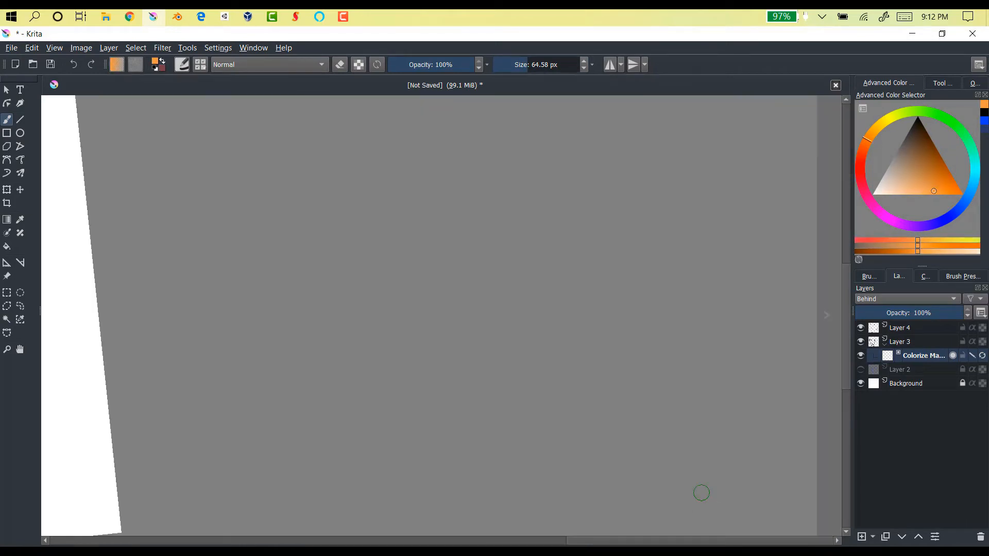
{"action": "scroll", "coordinate": [760, 229], "scroll_direction": "left", "scroll_amount": 3}
{"action": "scroll", "coordinate": [760, 229], "scroll_direction": "down", "scroll_amount": 3}
{"action": "scroll", "coordinate": [443, 316], "scroll_direction": "up", "scroll_amount": 4}
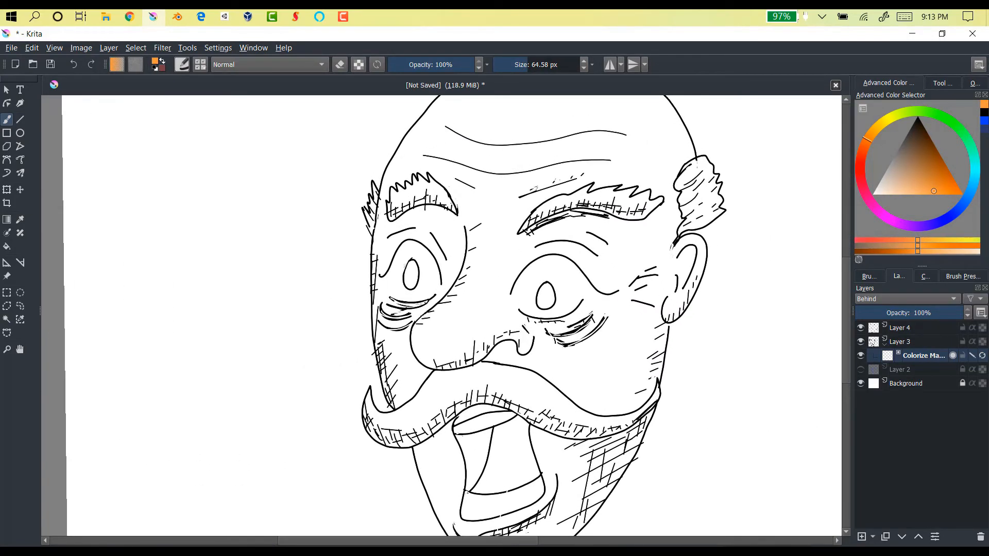
Mark the forehead, nose, cheeks, temples and jaw with thick orange strokes on the colorize mask
{"action": "mouse_move", "coordinate": [433, 147]}
{"action": "left_mouse_down"}
{"action": "mouse_move", "coordinate": [531, 152]}
{"action": "mouse_move", "coordinate": [517, 121]}
{"action": "mouse_move", "coordinate": [502, 122]}
{"action": "left_mouse_up"}
{"action": "left_click_drag", "start_coordinate": [495, 229], "coordinate": [453, 322]}
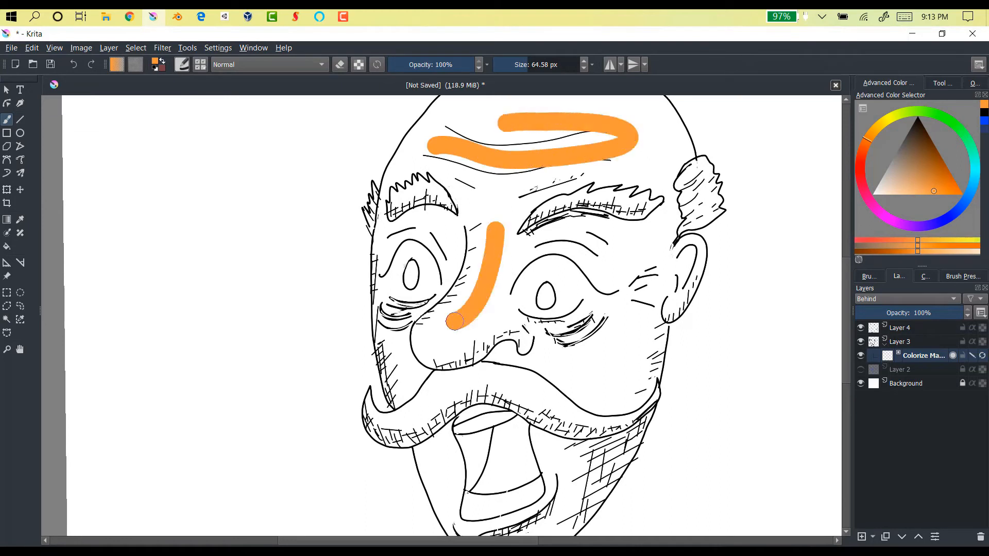
{"action": "left_click_drag", "start_coordinate": [559, 370], "coordinate": [620, 365]}
{"action": "left_click_drag", "start_coordinate": [436, 453], "coordinate": [439, 488]}
{"action": "left_click_drag", "start_coordinate": [553, 451], "coordinate": [574, 480]}
{"action": "left_click_drag", "start_coordinate": [604, 269], "coordinate": [652, 236]}
{"action": "left_click_drag", "start_coordinate": [657, 123], "coordinate": [661, 147]}
{"action": "left_click_drag", "start_coordinate": [420, 220], "coordinate": [435, 228]}
{"action": "left_click_drag", "start_coordinate": [395, 341], "coordinate": [405, 368]}
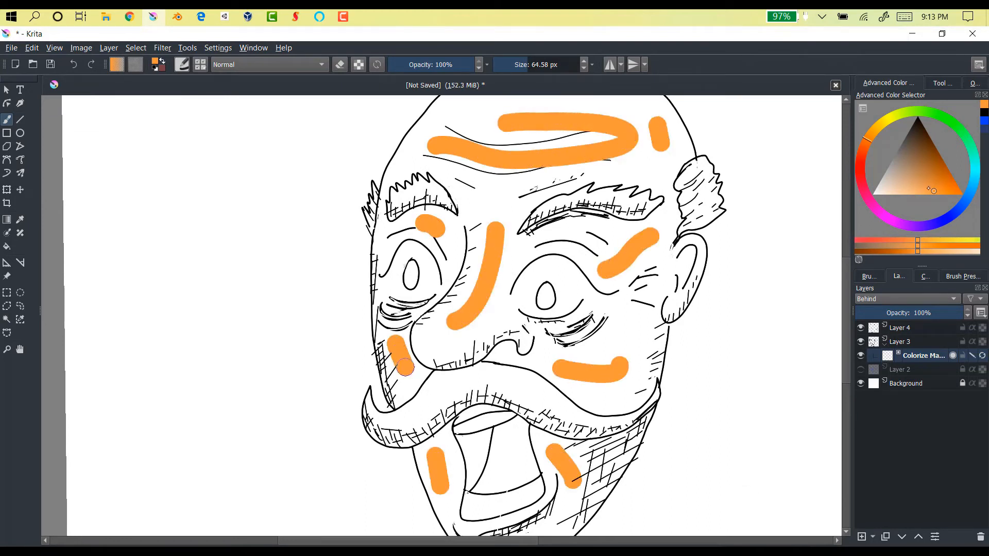
Switch to a muted brown with an 18.29 px brush and undo all the orange strokes
{"action": "mouse_move", "coordinate": [929, 188]}
{"action": "left_mouse_down"}
{"action": "mouse_move", "coordinate": [920, 159]}
{"action": "mouse_move", "coordinate": [903, 167]}
{"action": "left_mouse_up"}
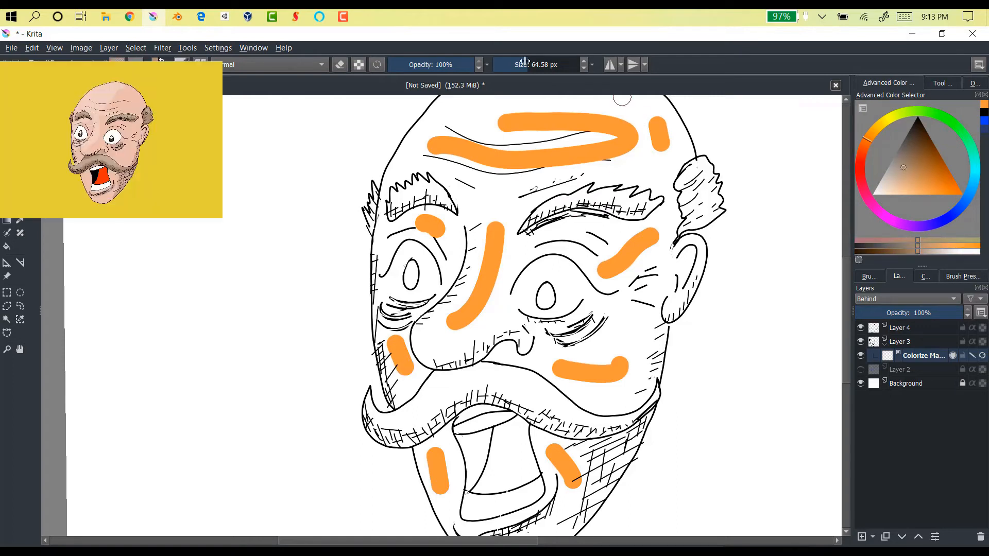
{"action": "mouse_move", "coordinate": [525, 62]}
{"action": "left_mouse_down"}
{"action": "mouse_move", "coordinate": [504, 69]}
{"action": "mouse_move", "coordinate": [515, 64]}
{"action": "left_mouse_up"}
{"action": "key", "text": "ctrl+z"}
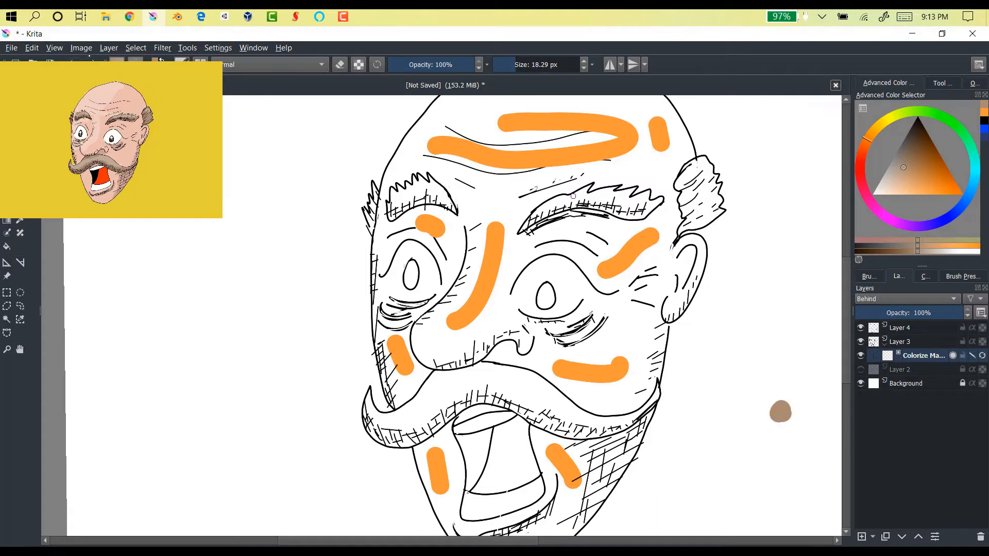
{"action": "key", "text": "ctrl+z"}
{"action": "key", "text": "ctrl+z"}
{"action": "key", "text": "ctrl+z"}
{"action": "key", "text": "ctrl+z"}
{"action": "key", "text": "ctrl+z"}
{"action": "key", "text": "ctrl+z"}
{"action": "key", "text": "ctrl+z"}
{"action": "key", "text": "ctrl+z"}
{"action": "key", "text": "ctrl+z"}
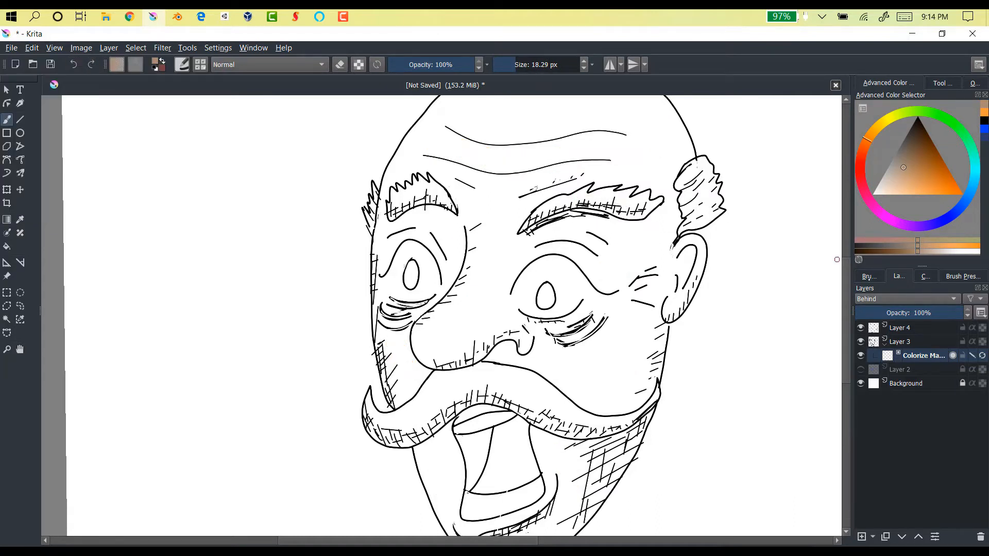
Mark both eyebrows and the hair tufts on both sides of the head with muted brown strokes
{"action": "left_click", "coordinate": [869, 277]}
{"action": "mouse_move", "coordinate": [654, 232]}
{"action": "left_mouse_down"}
{"action": "mouse_move", "coordinate": [630, 252]}
{"action": "mouse_move", "coordinate": [621, 291]}
{"action": "left_mouse_up"}
{"action": "key", "text": "ctrl+z"}
{"action": "mouse_move", "coordinate": [556, 205]}
{"action": "left_mouse_down"}
{"action": "mouse_move", "coordinate": [588, 199]}
{"action": "mouse_move", "coordinate": [642, 209]}
{"action": "left_mouse_up"}
{"action": "mouse_move", "coordinate": [429, 190]}
{"action": "left_mouse_down"}
{"action": "mouse_move", "coordinate": [412, 204]}
{"action": "mouse_move", "coordinate": [449, 206]}
{"action": "left_mouse_up"}
{"action": "left_click_drag", "start_coordinate": [696, 169], "coordinate": [705, 205]}
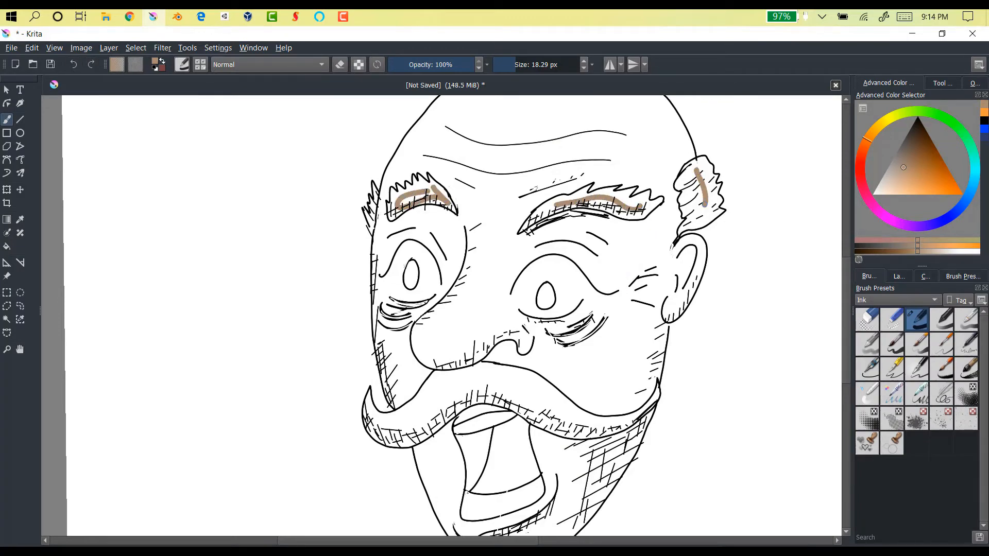
{"action": "scroll", "coordinate": [369, 165], "scroll_direction": "up", "scroll_amount": 3}
{"action": "left_click_drag", "start_coordinate": [370, 309], "coordinate": [386, 230]}
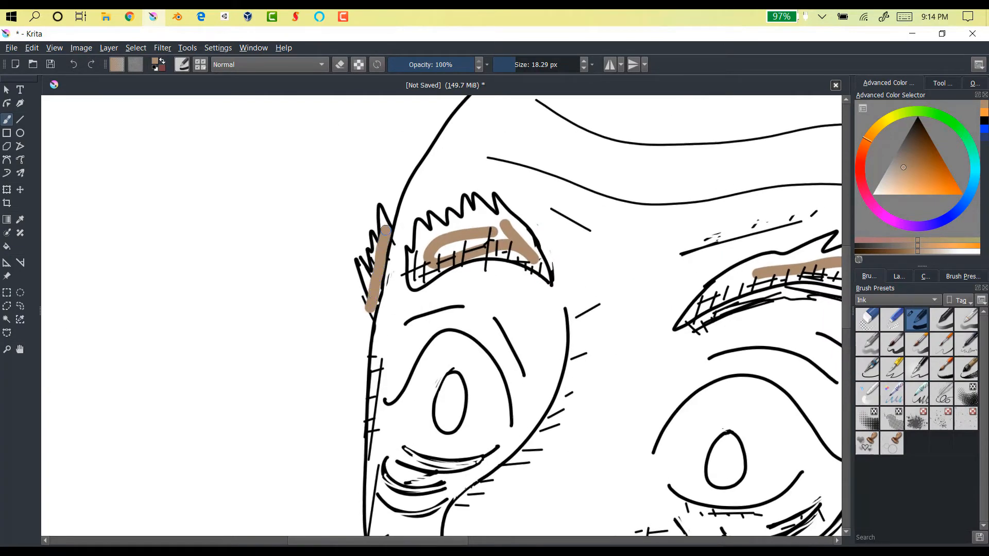
Choose a very dark brown and mark the inside of both pupils
{"action": "scroll", "coordinate": [462, 198], "scroll_direction": "down", "scroll_amount": 3}
{"action": "left_click_drag", "start_coordinate": [914, 150], "coordinate": [917, 137]}
{"action": "left_click_drag", "start_coordinate": [607, 320], "coordinate": [608, 318]}
{"action": "left_click_drag", "start_coordinate": [462, 309], "coordinate": [463, 305]}
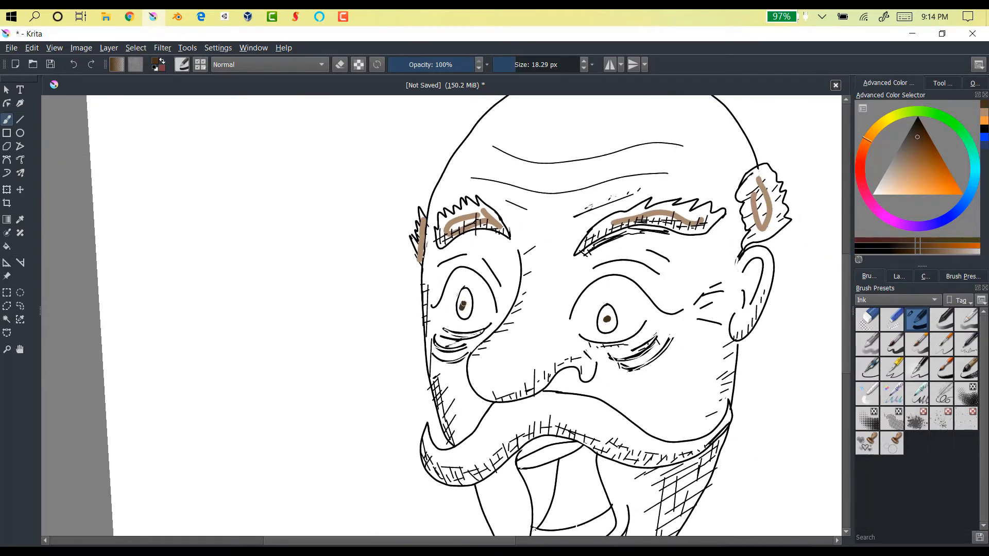
Choose a pale pink skin tone and mark the forehead, nose, cheeks, jaw and chin
{"action": "left_click_drag", "start_coordinate": [867, 139], "coordinate": [862, 151]}
{"action": "left_click_drag", "start_coordinate": [917, 152], "coordinate": [894, 188]}
{"action": "mouse_move", "coordinate": [693, 167]}
{"action": "left_mouse_down"}
{"action": "mouse_move", "coordinate": [556, 176]}
{"action": "mouse_move", "coordinate": [539, 294]}
{"action": "mouse_move", "coordinate": [461, 403]}
{"action": "left_mouse_up"}
{"action": "left_click_drag", "start_coordinate": [630, 393], "coordinate": [666, 398]}
{"action": "left_click_drag", "start_coordinate": [474, 250], "coordinate": [507, 255]}
{"action": "left_click_drag", "start_coordinate": [694, 258], "coordinate": [689, 370]}
{"action": "mouse_move", "coordinate": [624, 484]}
{"action": "left_mouse_down"}
{"action": "mouse_move", "coordinate": [676, 511]}
{"action": "mouse_move", "coordinate": [663, 490]}
{"action": "left_mouse_up"}
{"action": "scroll", "coordinate": [663, 490], "scroll_direction": "down", "scroll_amount": 4}
{"action": "left_click_drag", "start_coordinate": [616, 307], "coordinate": [541, 374]}
{"action": "mouse_move", "coordinate": [463, 272]}
{"action": "left_mouse_down"}
{"action": "mouse_move", "coordinate": [481, 261]}
{"action": "mouse_move", "coordinate": [512, 275]}
{"action": "left_mouse_up"}
Mark the mouth's dark interior with black, the tongue with pale greyish pink and the teeth with white
{"action": "left_click", "coordinate": [917, 120]}
{"action": "mouse_move", "coordinate": [908, 145]}
{"action": "left_mouse_down"}
{"action": "mouse_move", "coordinate": [904, 170]}
{"action": "mouse_move", "coordinate": [873, 194]}
{"action": "left_mouse_up"}
{"action": "left_click_drag", "start_coordinate": [549, 246], "coordinate": [548, 270]}
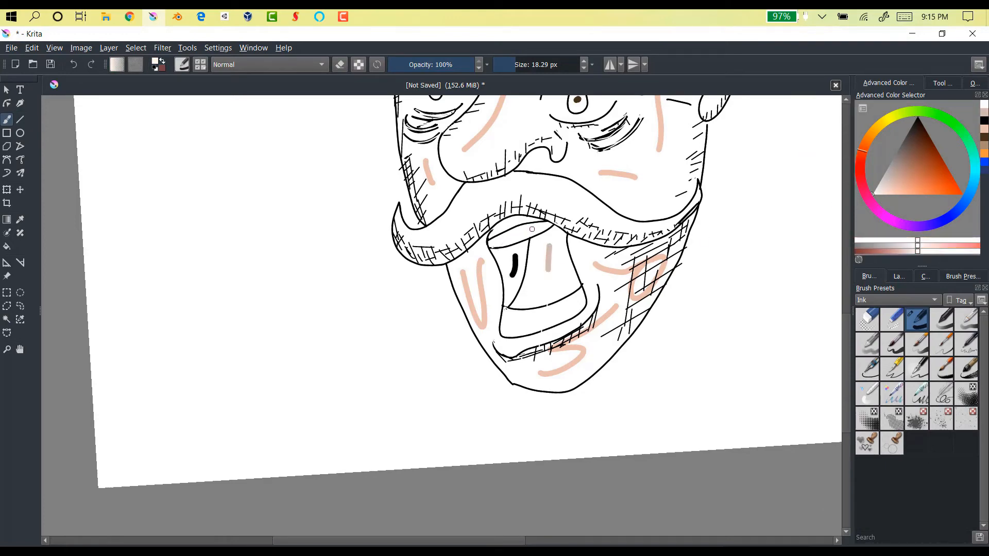
Sample the eyebrow brown and mark the whole moustache with it, from its curled tip to the far end
{"action": "left_click_drag", "start_coordinate": [565, 310], "coordinate": [521, 444]}
{"action": "left_click", "coordinate": [20, 220]}
{"action": "left_click", "coordinate": [572, 126]}
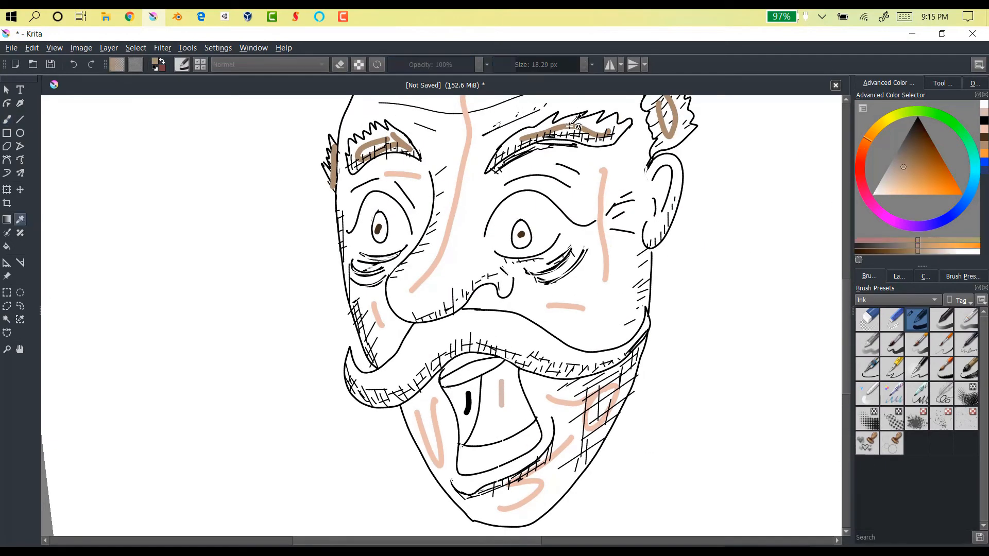
{"action": "key", "text": "b"}
{"action": "mouse_move", "coordinate": [375, 390]}
{"action": "left_mouse_down"}
{"action": "mouse_move", "coordinate": [437, 351]}
{"action": "mouse_move", "coordinate": [499, 347]}
{"action": "mouse_move", "coordinate": [560, 368]}
{"action": "mouse_move", "coordinate": [596, 365]}
{"action": "left_mouse_up"}
{"action": "left_click_drag", "start_coordinate": [420, 348], "coordinate": [489, 328]}
{"action": "left_click_drag", "start_coordinate": [351, 367], "coordinate": [379, 382]}
{"action": "left_click_drag", "start_coordinate": [383, 379], "coordinate": [406, 364]}
{"action": "left_click_drag", "start_coordinate": [499, 327], "coordinate": [537, 349]}
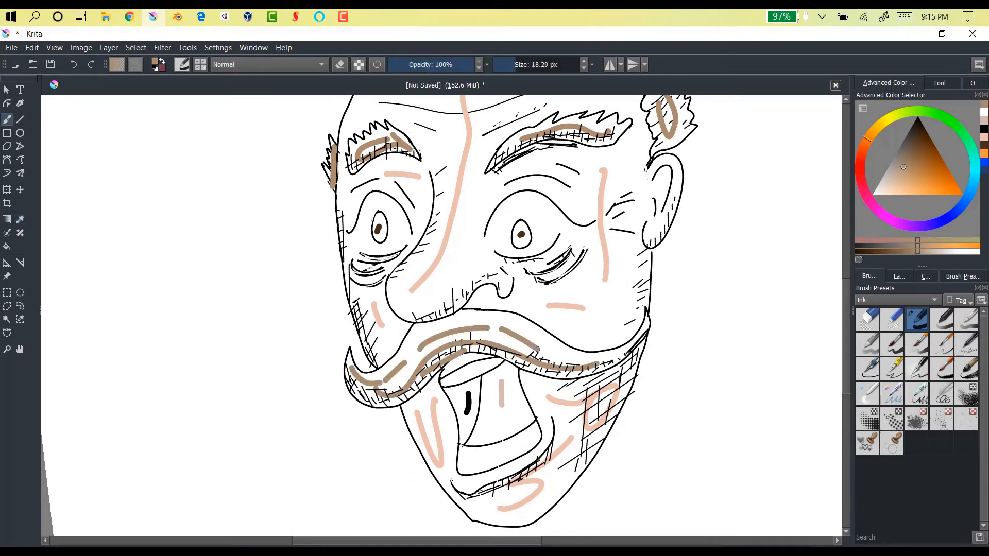
Sample the pink skin tone and mark the ear, the near side of the face and the nose
{"action": "left_click", "coordinate": [20, 220]}
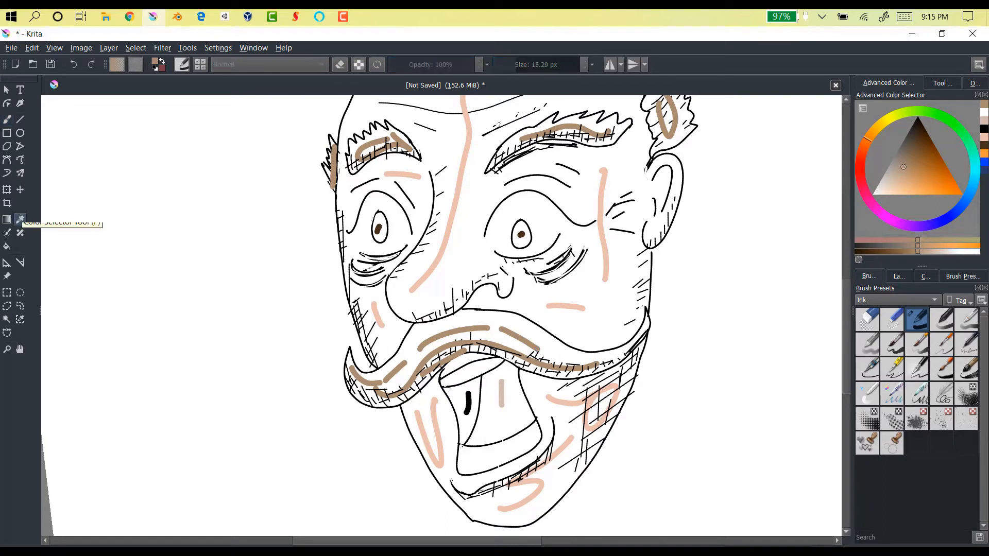
{"action": "left_click", "coordinate": [602, 202]}
{"action": "left_click", "coordinate": [8, 119]}
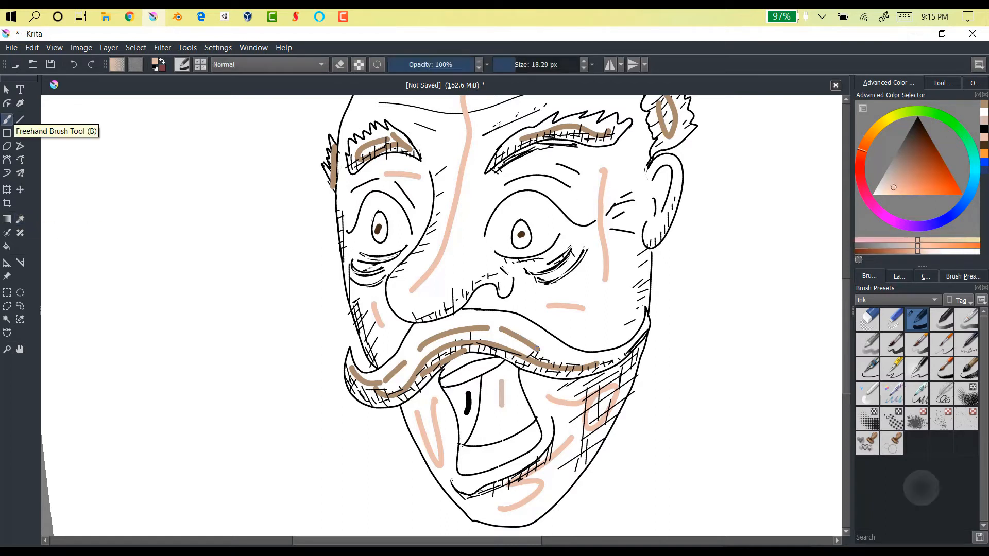
{"action": "left_click_drag", "start_coordinate": [660, 164], "coordinate": [661, 229]}
{"action": "left_click_drag", "start_coordinate": [658, 182], "coordinate": [656, 206]}
{"action": "left_click_drag", "start_coordinate": [644, 205], "coordinate": [641, 224]}
{"action": "left_click_drag", "start_coordinate": [629, 260], "coordinate": [627, 322]}
{"action": "left_click_drag", "start_coordinate": [479, 199], "coordinate": [493, 269]}
{"action": "mouse_move", "coordinate": [420, 320]}
{"action": "left_mouse_down"}
{"action": "mouse_move", "coordinate": [443, 315]}
{"action": "mouse_move", "coordinate": [409, 292]}
{"action": "mouse_move", "coordinate": [438, 226]}
{"action": "left_mouse_up"}
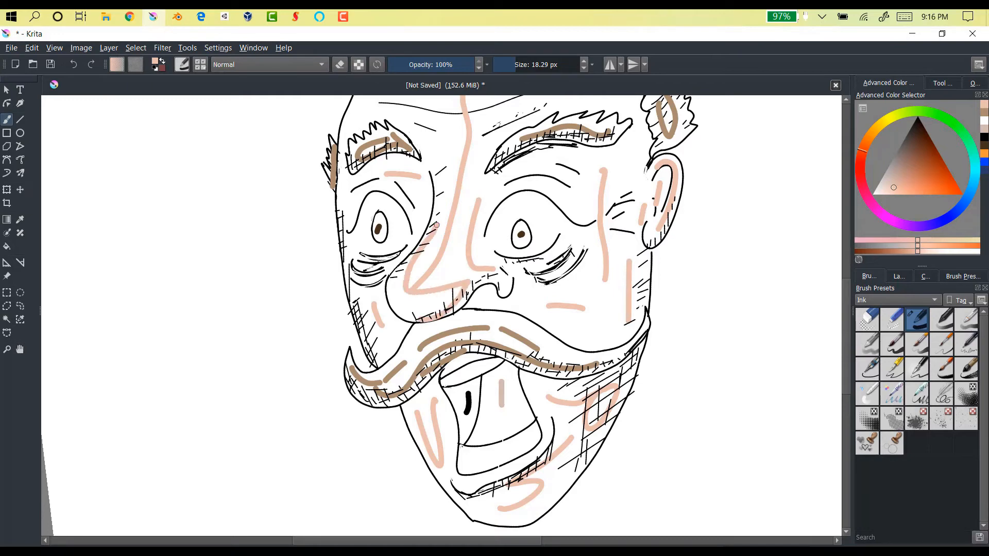
Add skin-tone strokes around the far eye, on the far cheek and above the moustache on the near cheek
{"action": "left_click_drag", "start_coordinate": [411, 188], "coordinate": [420, 201]}
{"action": "left_click_drag", "start_coordinate": [349, 200], "coordinate": [341, 240]}
{"action": "left_click_drag", "start_coordinate": [354, 300], "coordinate": [369, 338]}
{"action": "left_click_drag", "start_coordinate": [382, 356], "coordinate": [398, 336]}
{"action": "left_click_drag", "start_coordinate": [563, 336], "coordinate": [599, 333]}
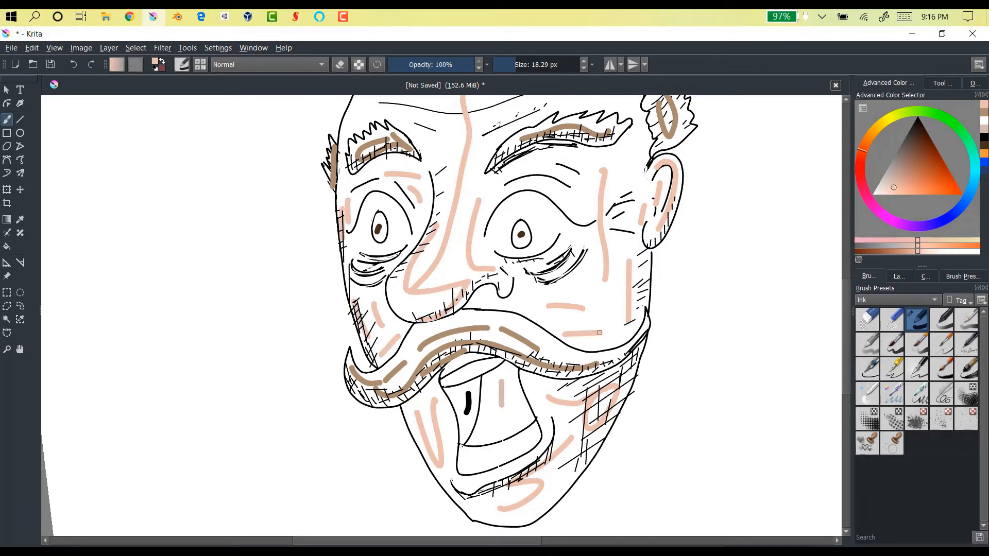
Choose a golden yellow and mark the background around the head and along the canvas edges
{"action": "scroll", "coordinate": [600, 333], "scroll_direction": "down", "scroll_amount": 3}
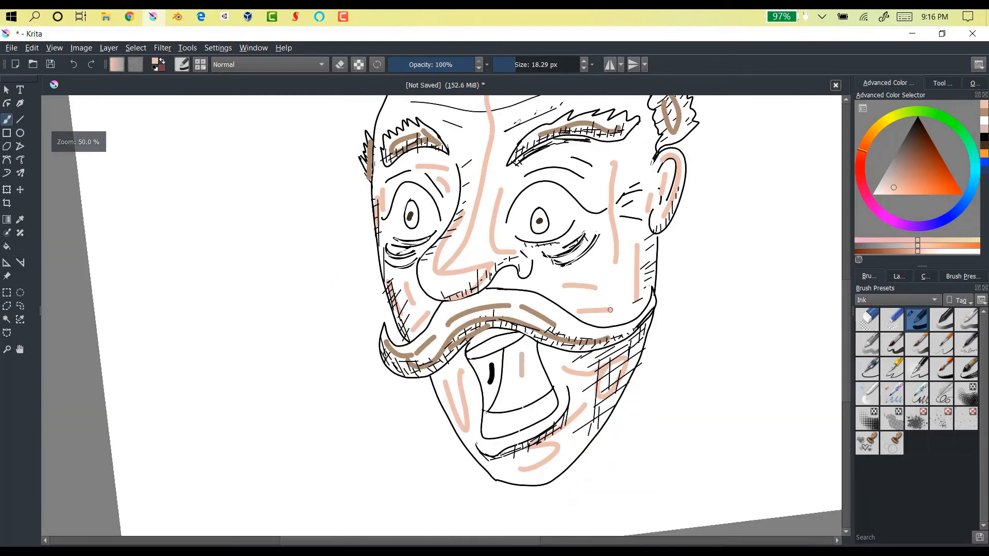
{"action": "left_click", "coordinate": [921, 150]}
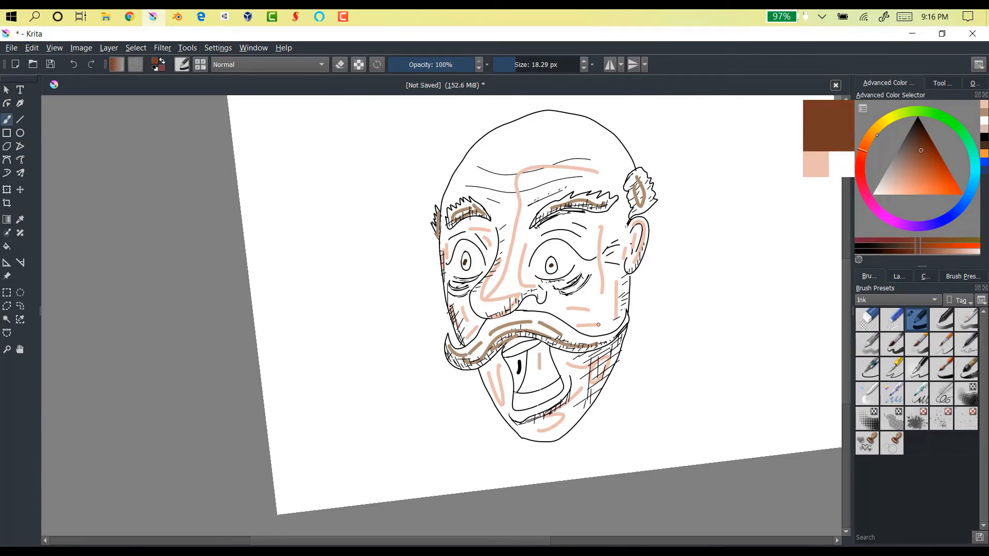
{"action": "left_click", "coordinate": [883, 122]}
{"action": "left_click", "coordinate": [930, 186]}
{"action": "mouse_move", "coordinate": [718, 156]}
{"action": "left_mouse_down"}
{"action": "mouse_move", "coordinate": [711, 382]}
{"action": "mouse_move", "coordinate": [355, 242]}
{"action": "mouse_move", "coordinate": [424, 116]}
{"action": "left_mouse_up"}
{"action": "left_click_drag", "start_coordinate": [608, 112], "coordinate": [787, 119]}
{"action": "left_click_drag", "start_coordinate": [797, 141], "coordinate": [772, 336]}
{"action": "left_click_drag", "start_coordinate": [635, 447], "coordinate": [661, 451]}
{"action": "scroll", "coordinate": [654, 451], "scroll_direction": "down", "scroll_amount": 2}
{"action": "left_click_drag", "start_coordinate": [515, 208], "coordinate": [716, 171]}
{"action": "left_click_drag", "start_coordinate": [393, 243], "coordinate": [414, 440]}
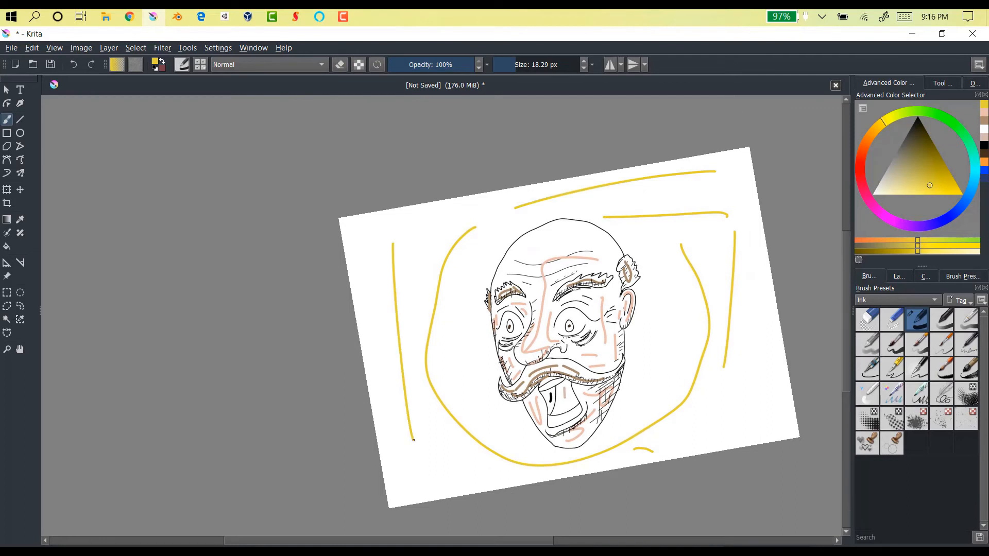
Generate the colorize mask's fill and hide its key strokes to show the flat colours
{"action": "left_click", "coordinate": [899, 276]}
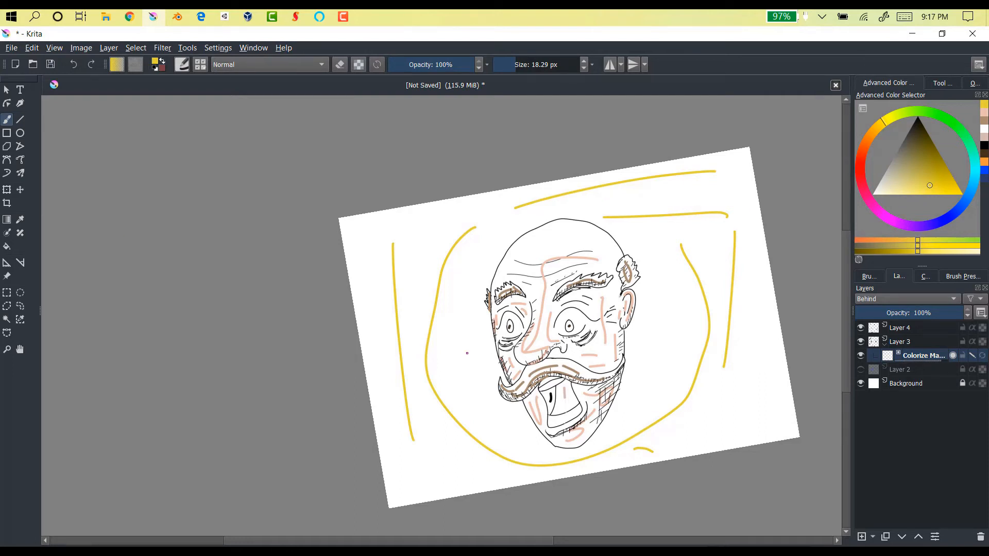
{"action": "left_click", "coordinate": [972, 355]}
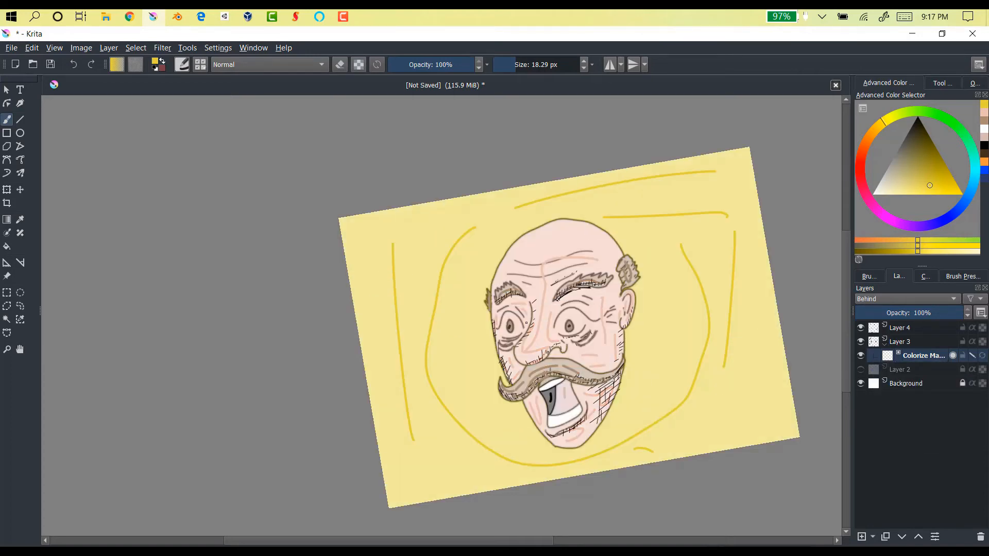
{"action": "scroll", "coordinate": [545, 307], "scroll_direction": "up", "scroll_amount": 1}
{"action": "left_click_drag", "start_coordinate": [545, 307], "coordinate": [382, 252]}
{"action": "scroll", "coordinate": [382, 251], "scroll_direction": "down", "scroll_amount": 1}
{"action": "left_click", "coordinate": [972, 355]}
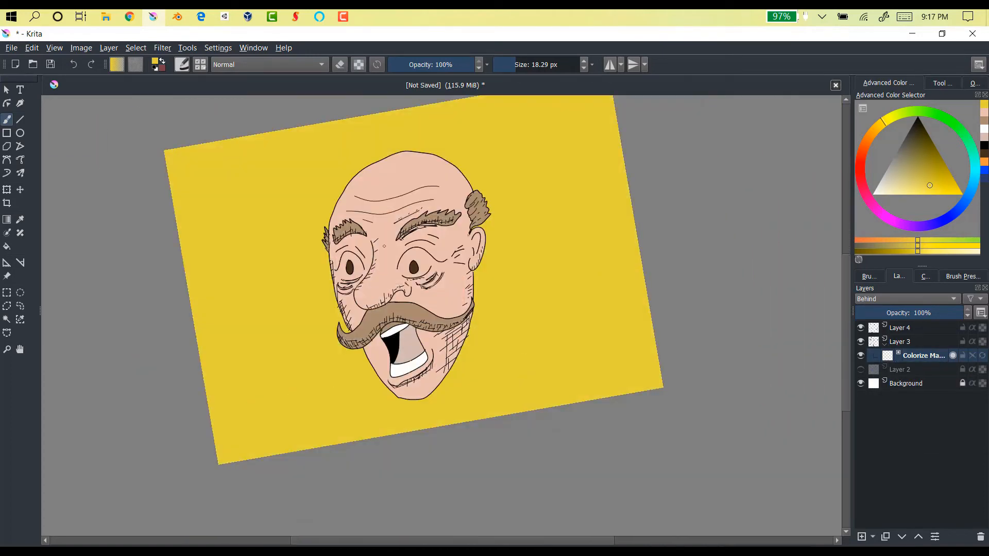
Convert the colorize mask to a paint layer
{"action": "scroll", "coordinate": [384, 246], "scroll_direction": "up", "scroll_amount": 1}
{"action": "scroll", "coordinate": [399, 253], "scroll_direction": "up", "scroll_amount": 1}
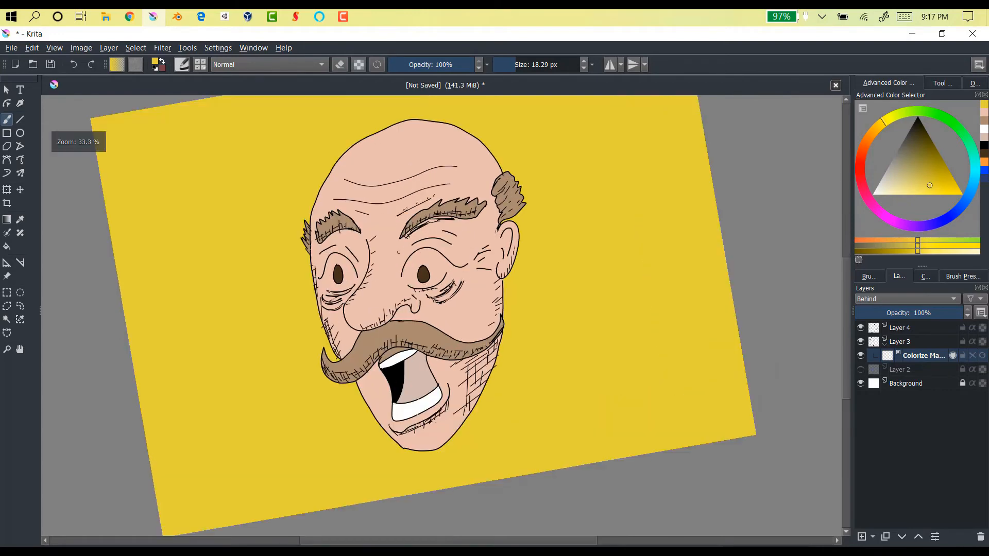
{"action": "right_click", "coordinate": [905, 343]}
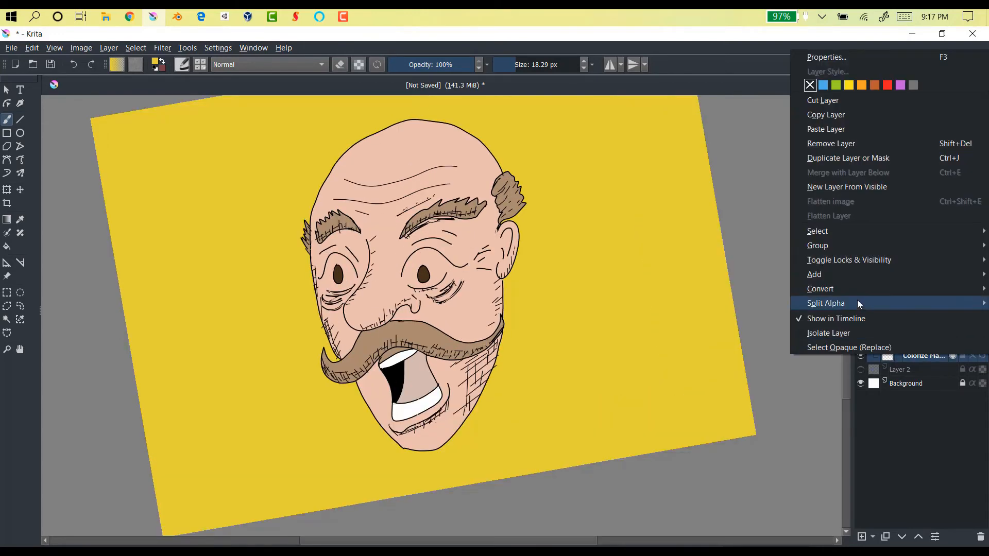
{"action": "mouse_move", "coordinate": [847, 260]}
{"action": "mouse_move", "coordinate": [820, 289]}
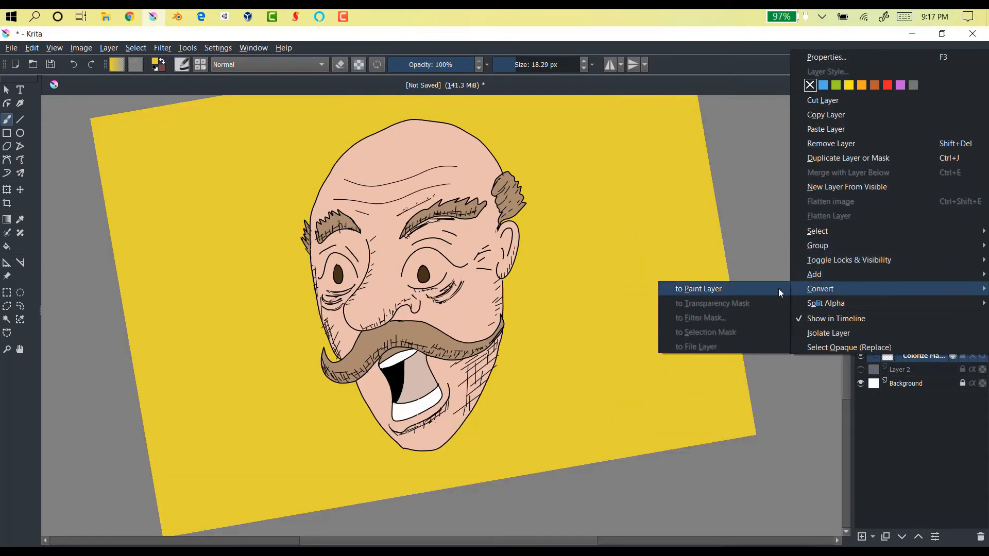
{"action": "left_click", "coordinate": [779, 289]}
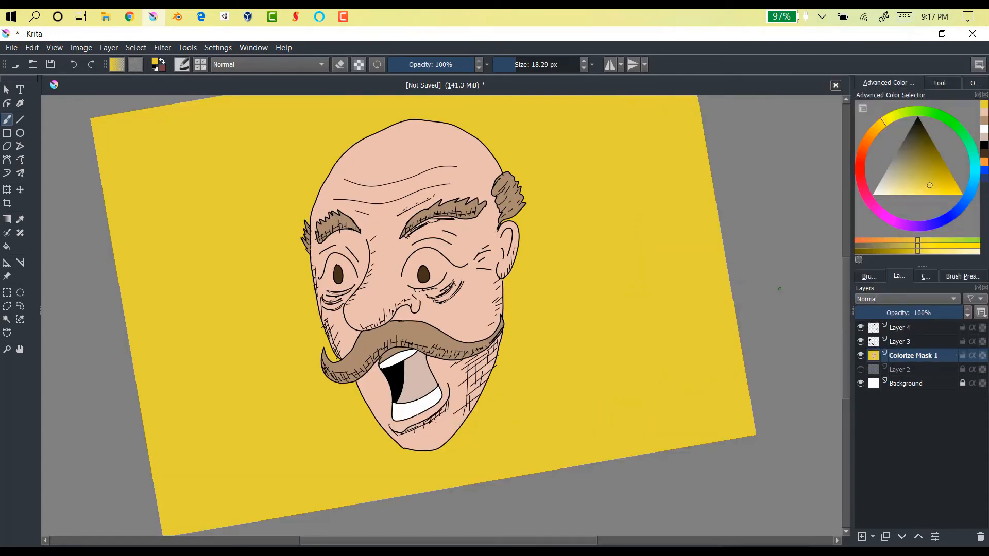
Add a new paint layer above Colorize Mask 1 and start painting the near eye white
{"action": "left_click", "coordinate": [862, 537]}
{"action": "left_click", "coordinate": [873, 194]}
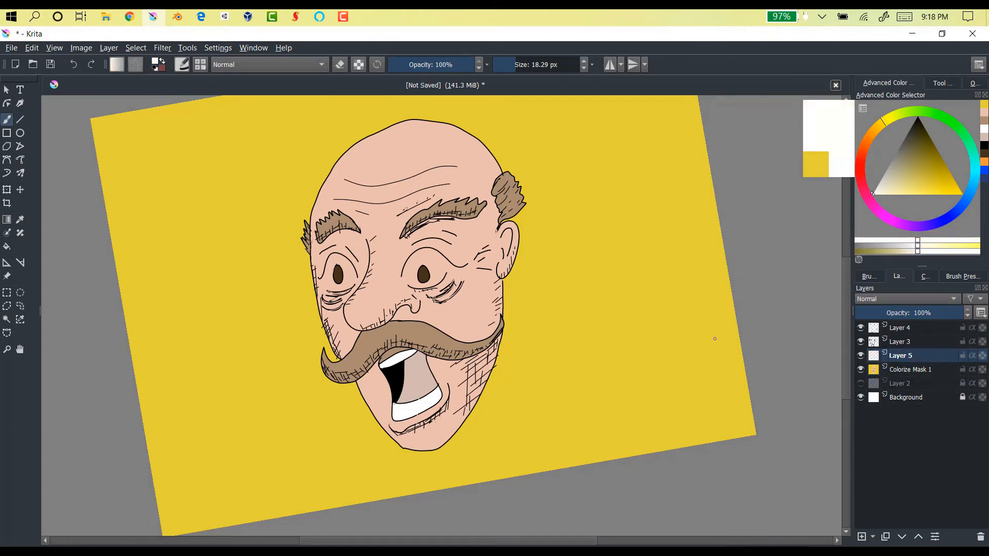
{"action": "left_click_drag", "start_coordinate": [410, 272], "coordinate": [423, 257]}
Set the brush smoothing to None and try a 122.77 px brush with a test stroke
{"action": "left_click", "coordinate": [536, 64]}
{"action": "left_click", "coordinate": [943, 83]}
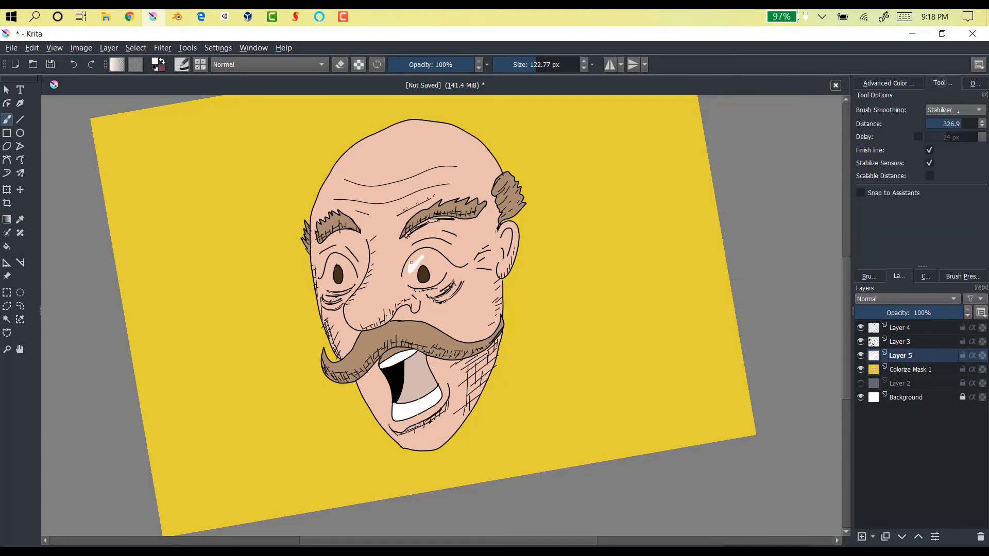
{"action": "left_click", "coordinate": [955, 110]}
{"action": "left_click", "coordinate": [952, 76]}
{"action": "left_click_drag", "start_coordinate": [514, 353], "coordinate": [521, 405]}
{"action": "left_click", "coordinate": [74, 64]}
Reduce the brush size to 39.77 px, fill the near eye with white and sample the pupil's dark brown
{"action": "scroll", "coordinate": [536, 455], "scroll_direction": "up", "scroll_amount": 3}
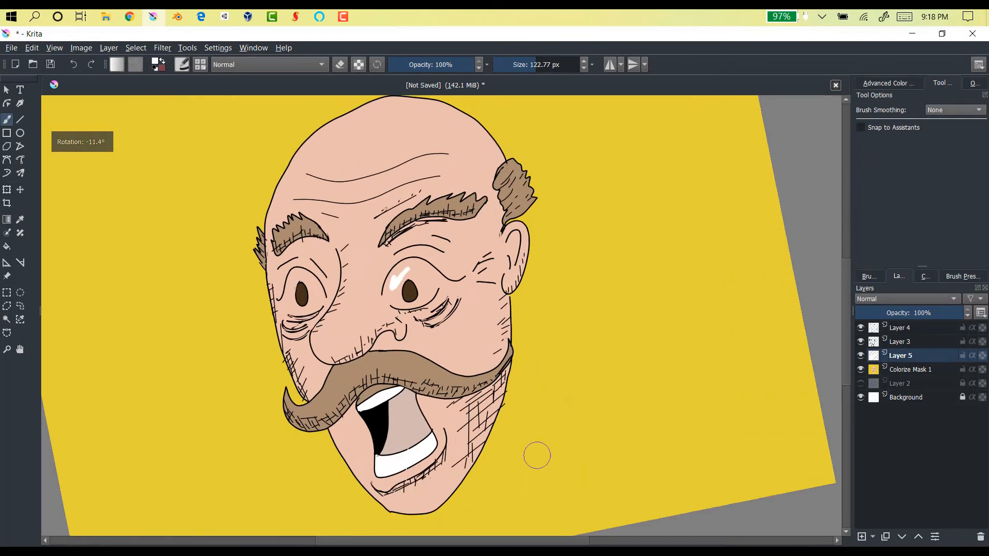
{"action": "mouse_move", "coordinate": [328, 326]}
{"action": "left_mouse_down"}
{"action": "mouse_move", "coordinate": [335, 312]}
{"action": "mouse_move", "coordinate": [386, 322]}
{"action": "left_mouse_up"}
{"action": "key", "text": "ctrl+z"}
{"action": "left_click", "coordinate": [513, 65]}
{"action": "left_click", "coordinate": [522, 65]}
{"action": "mouse_move", "coordinate": [361, 284]}
{"action": "left_mouse_down"}
{"action": "mouse_move", "coordinate": [392, 308]}
{"action": "mouse_move", "coordinate": [387, 335]}
{"action": "mouse_move", "coordinate": [364, 304]}
{"action": "mouse_move", "coordinate": [327, 323]}
{"action": "mouse_move", "coordinate": [360, 287]}
{"action": "mouse_move", "coordinate": [354, 293]}
{"action": "mouse_move", "coordinate": [376, 319]}
{"action": "mouse_move", "coordinate": [372, 346]}
{"action": "mouse_move", "coordinate": [341, 342]}
{"action": "mouse_move", "coordinate": [326, 330]}
{"action": "mouse_move", "coordinate": [355, 349]}
{"action": "mouse_move", "coordinate": [398, 311]}
{"action": "left_mouse_up"}
{"action": "left_click", "coordinate": [363, 322], "text": "ctrl"}
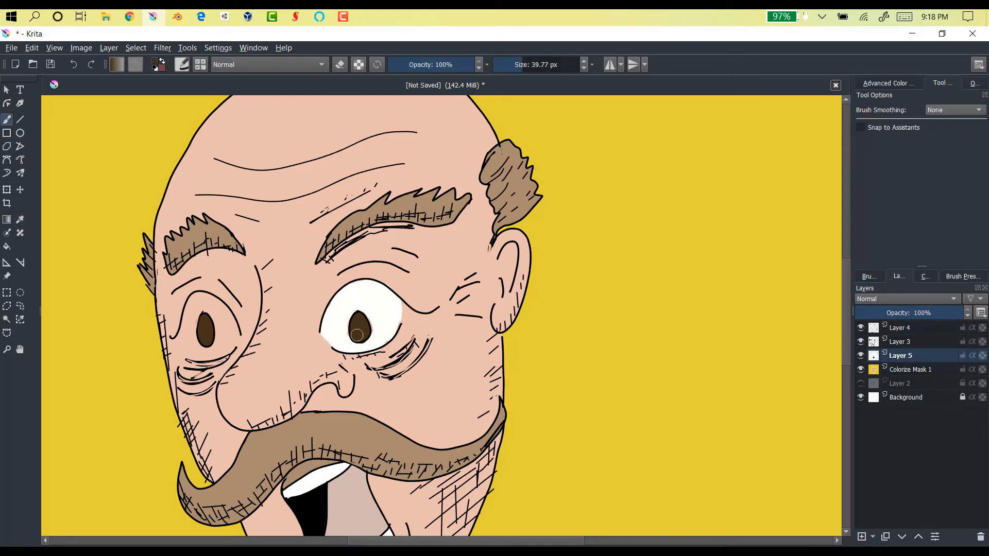
Sample the eye's white and dab a round highlight on the upper part of the near pupil
{"action": "left_click", "coordinate": [381, 298], "text": "ctrl"}
{"action": "key", "text": "plus"}
{"action": "key", "text": "plus"}
{"action": "key", "text": "plus"}
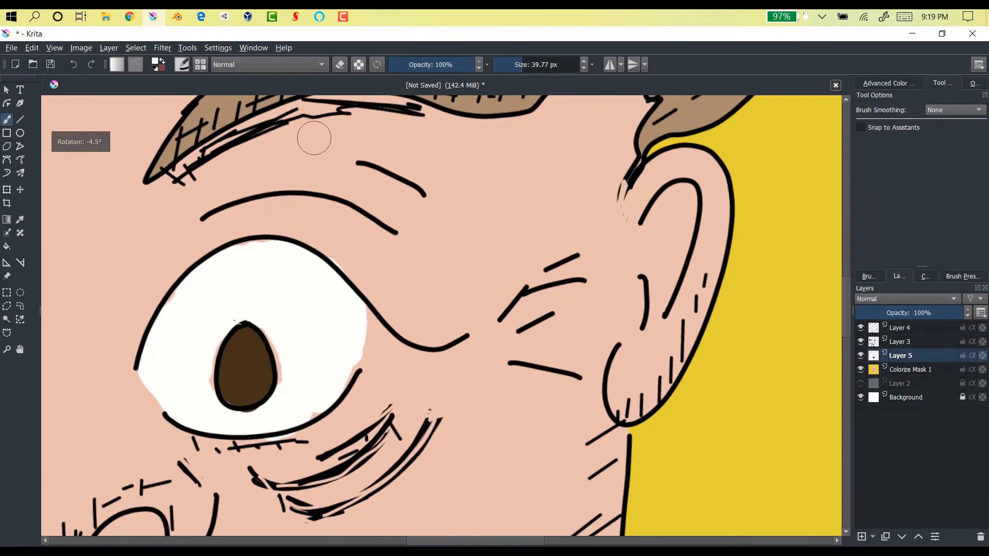
{"action": "left_click", "coordinate": [241, 348]}
{"action": "scroll", "coordinate": [442, 459], "scroll_direction": "down", "scroll_amount": 3}
Reduce the brush to 9.21 px, add small white highlights to the near pupil and fill the gaps along the eye's outlines
{"action": "key", "text": "bracketleft"}
{"action": "key", "text": "bracketleft"}
{"action": "key", "text": "bracketleft"}
{"action": "key", "text": "bracketleft"}
{"action": "key", "text": "bracketleft"}
{"action": "key", "text": "bracketleft"}
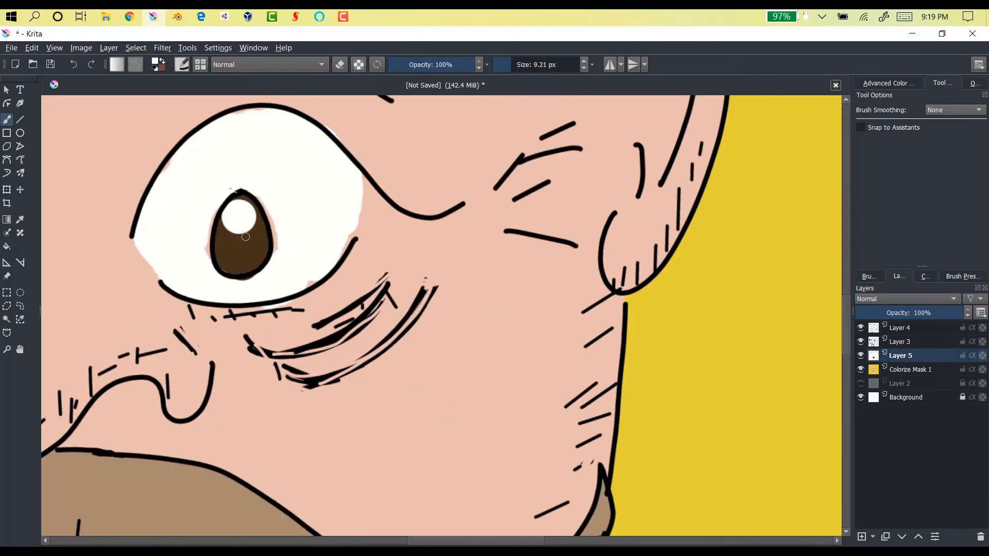
{"action": "left_click_drag", "start_coordinate": [256, 192], "coordinate": [275, 251]}
{"action": "left_click_drag", "start_coordinate": [305, 282], "coordinate": [319, 279]}
{"action": "mouse_move", "coordinate": [363, 183]}
{"action": "left_mouse_down"}
{"action": "mouse_move", "coordinate": [360, 204]}
{"action": "mouse_move", "coordinate": [365, 180]}
{"action": "left_mouse_up"}
{"action": "left_click_drag", "start_coordinate": [214, 211], "coordinate": [212, 269]}
{"action": "left_click_drag", "start_coordinate": [161, 174], "coordinate": [177, 158]}
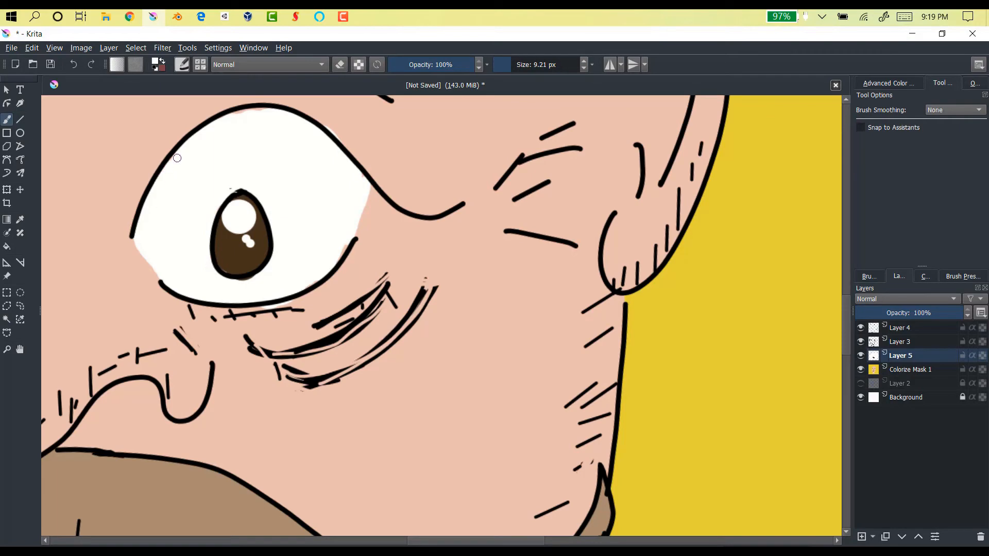
Fill the remaining gap along the near eye's upper edge with white and undo the stray stroke
{"action": "left_click_drag", "start_coordinate": [232, 111], "coordinate": [265, 109]}
{"action": "scroll", "coordinate": [442, 315], "scroll_direction": "left", "scroll_amount": 3}
{"action": "left_click_drag", "start_coordinate": [657, 445], "coordinate": [670, 240]}
{"action": "left_click", "coordinate": [74, 64]}
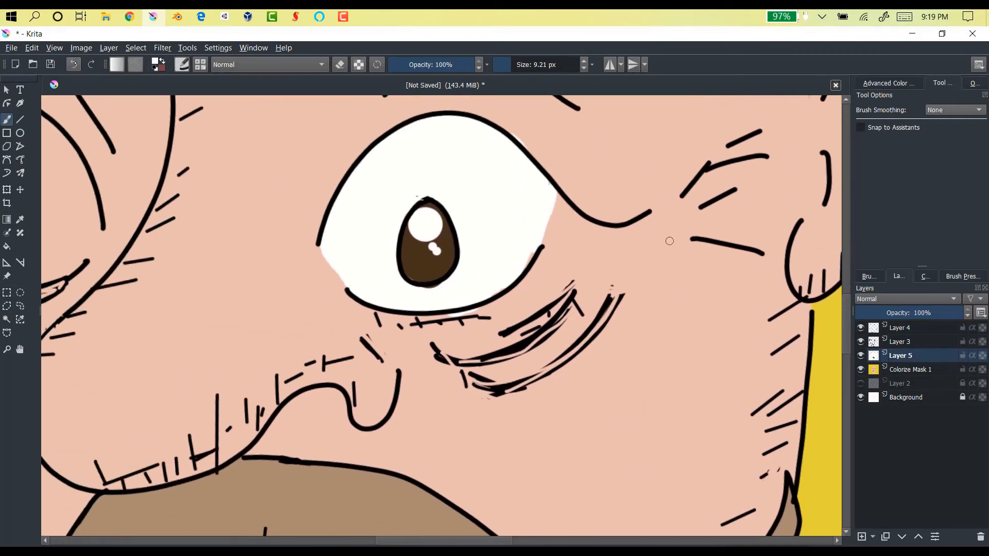
Paint a large white highlight on the upper part of the far pupil and two small dabs below it
{"action": "scroll", "coordinate": [659, 260], "scroll_direction": "down", "scroll_amount": 3}
{"action": "scroll", "coordinate": [659, 261], "scroll_direction": "up", "scroll_amount": 2}
{"action": "left_click_drag", "start_coordinate": [306, 328], "coordinate": [299, 336]}
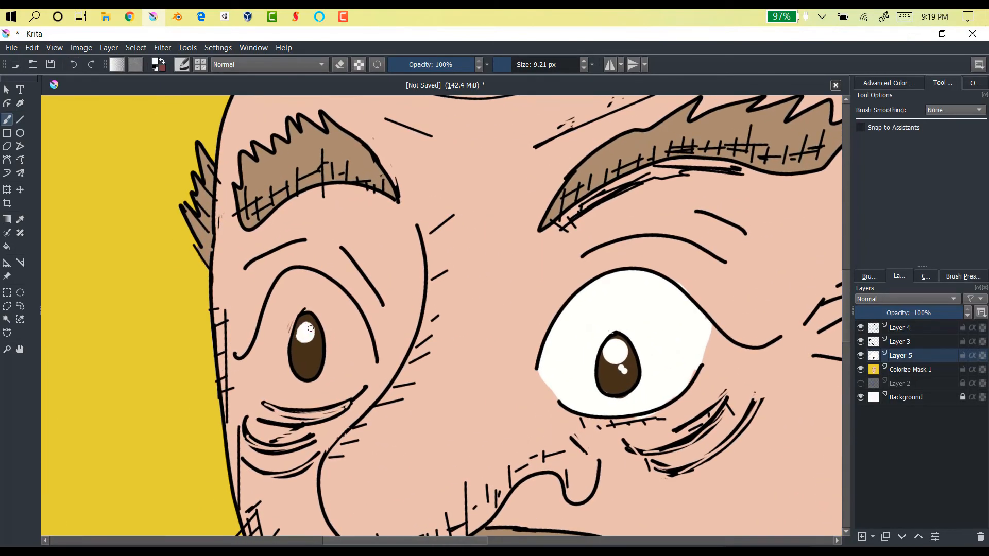
{"action": "left_click", "coordinate": [307, 350]}
{"action": "left_click", "coordinate": [310, 362]}
{"action": "scroll", "coordinate": [323, 333], "scroll_direction": "down", "scroll_amount": 2}
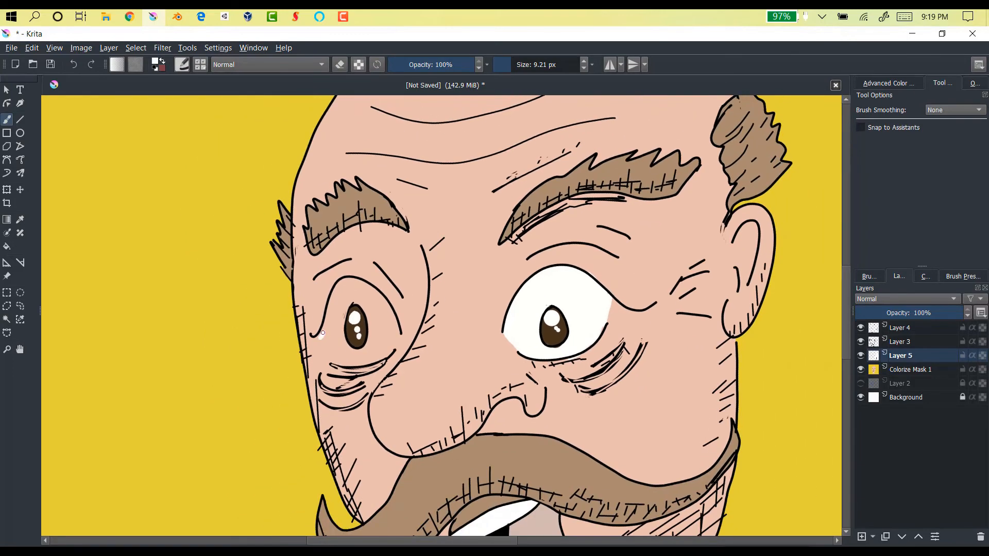
Fill the far eye around its pupil with white, enlarging the brush to 41.90 px
{"action": "mouse_move", "coordinate": [323, 333]}
{"action": "left_mouse_down"}
{"action": "mouse_move", "coordinate": [338, 292]}
{"action": "mouse_move", "coordinate": [355, 283]}
{"action": "mouse_move", "coordinate": [379, 335]}
{"action": "mouse_move", "coordinate": [370, 355]}
{"action": "mouse_move", "coordinate": [335, 327]}
{"action": "mouse_move", "coordinate": [340, 355]}
{"action": "mouse_move", "coordinate": [354, 294]}
{"action": "mouse_move", "coordinate": [379, 324]}
{"action": "left_mouse_up"}
{"action": "left_click", "coordinate": [523, 64]}
{"action": "scroll", "coordinate": [380, 324], "scroll_direction": "up", "scroll_amount": 2}
{"action": "mouse_move", "coordinate": [316, 283]}
{"action": "left_mouse_down"}
{"action": "mouse_move", "coordinate": [300, 312]}
{"action": "mouse_move", "coordinate": [294, 214]}
{"action": "mouse_move", "coordinate": [242, 221]}
{"action": "mouse_move", "coordinate": [236, 327]}
{"action": "mouse_move", "coordinate": [283, 342]}
{"action": "mouse_move", "coordinate": [326, 287]}
{"action": "left_mouse_up"}
Sample the pupil's dark brown and repair the far pupil's edge with a 2.97 px brush
{"action": "key", "text": "p"}
{"action": "left_click", "coordinate": [261, 283]}
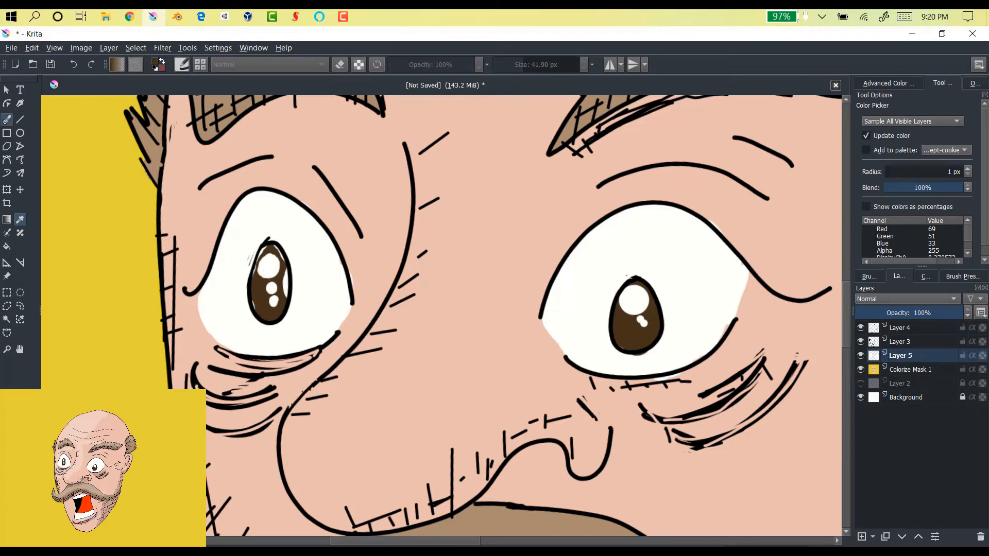
{"action": "key", "text": "b"}
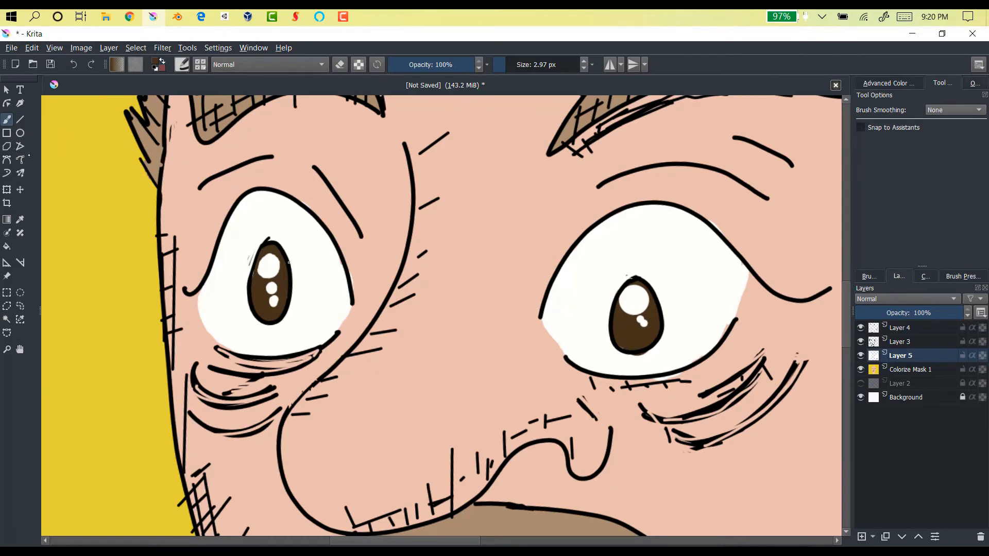
Sample the eye's white and switch the brush to erasing for cleanup around the far eye
{"action": "left_click", "coordinate": [233, 252], "text": "ctrl"}
{"action": "scroll", "coordinate": [239, 272], "scroll_direction": "down", "scroll_amount": 1}
{"action": "scroll", "coordinate": [245, 285], "scroll_direction": "up", "scroll_amount": 1}
{"action": "key", "text": "e"}
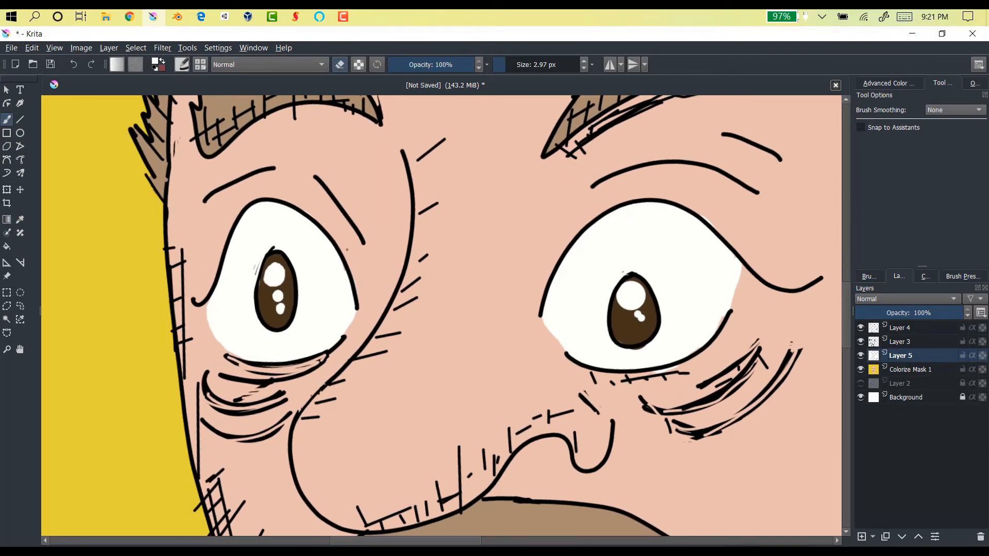
{"action": "scroll", "coordinate": [347, 250], "scroll_direction": "down", "scroll_amount": 3}
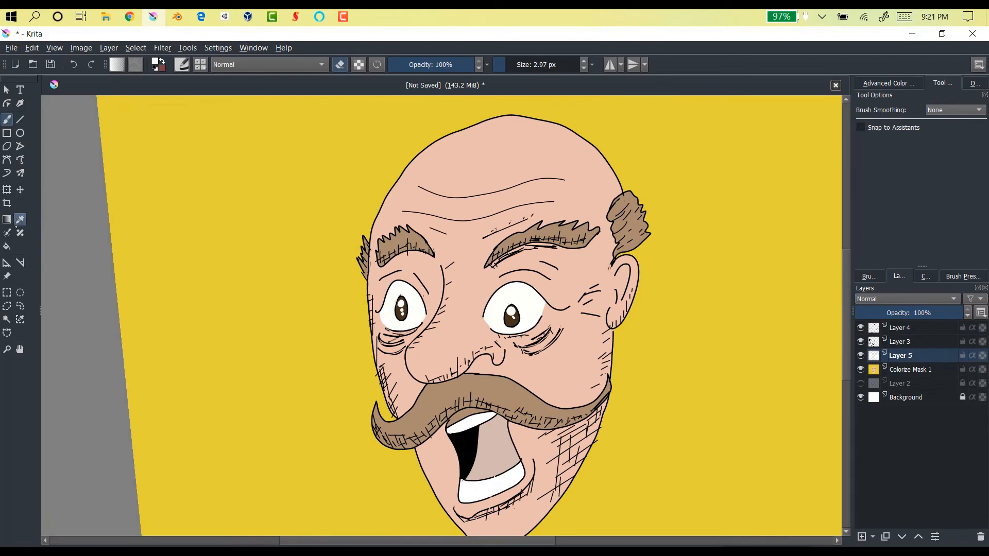
Pick a bright orange-red and try to flood-fill the tongue area inside the mouth
{"action": "left_click", "coordinate": [7, 247]}
{"action": "left_click", "coordinate": [888, 83]}
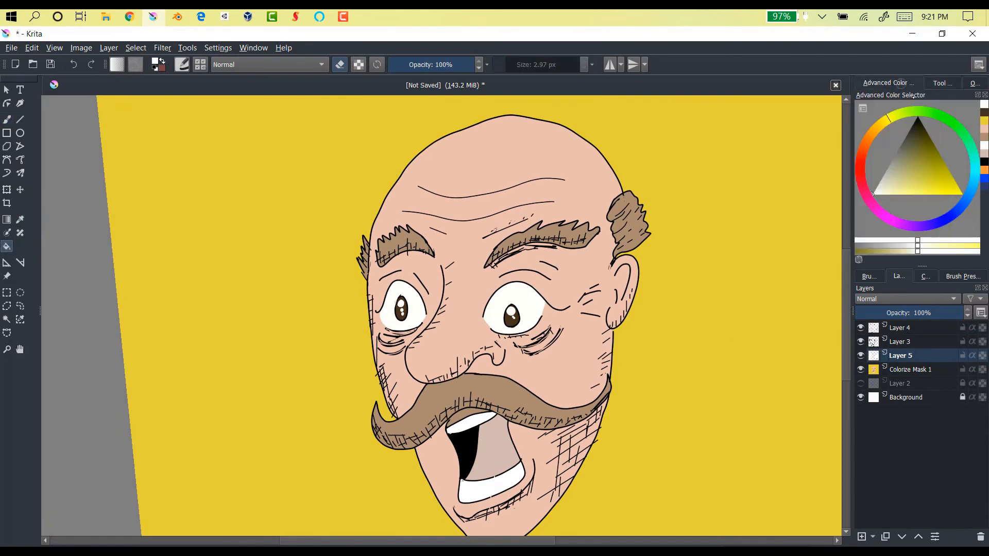
{"action": "left_click", "coordinate": [860, 155]}
{"action": "left_click", "coordinate": [951, 186]}
{"action": "left_click", "coordinate": [499, 446]}
{"action": "left_click", "coordinate": [74, 64]}
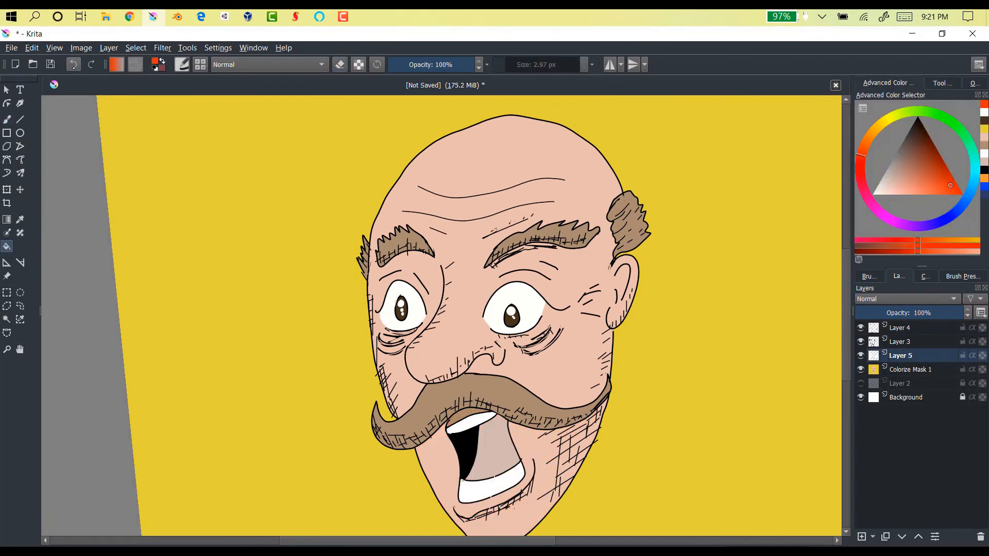
Paint the tongue area orange-red by brush and clean its edges with a 5.24 px eraser
{"action": "scroll", "coordinate": [464, 381], "scroll_direction": "up", "scroll_amount": 3}
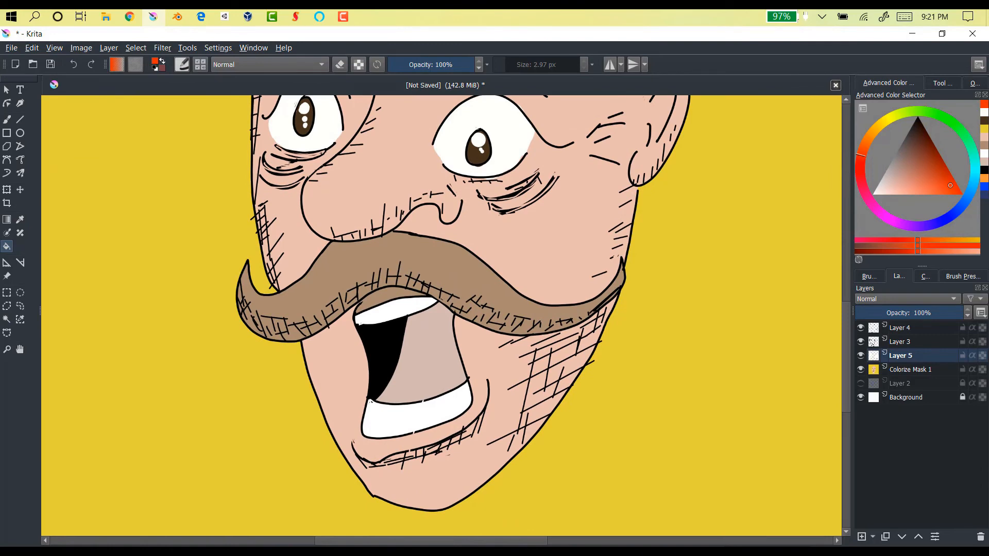
{"action": "key", "text": "b"}
{"action": "mouse_move", "coordinate": [413, 322]}
{"action": "left_mouse_down"}
{"action": "mouse_move", "coordinate": [437, 308]}
{"action": "mouse_move", "coordinate": [457, 377]}
{"action": "mouse_move", "coordinate": [389, 399]}
{"action": "mouse_move", "coordinate": [412, 329]}
{"action": "mouse_move", "coordinate": [430, 356]}
{"action": "mouse_move", "coordinate": [417, 390]}
{"action": "mouse_move", "coordinate": [433, 391]}
{"action": "mouse_move", "coordinate": [398, 395]}
{"action": "mouse_move", "coordinate": [429, 377]}
{"action": "mouse_move", "coordinate": [345, 342]}
{"action": "left_mouse_up"}
{"action": "scroll", "coordinate": [430, 377], "scroll_direction": "up", "scroll_amount": 2}
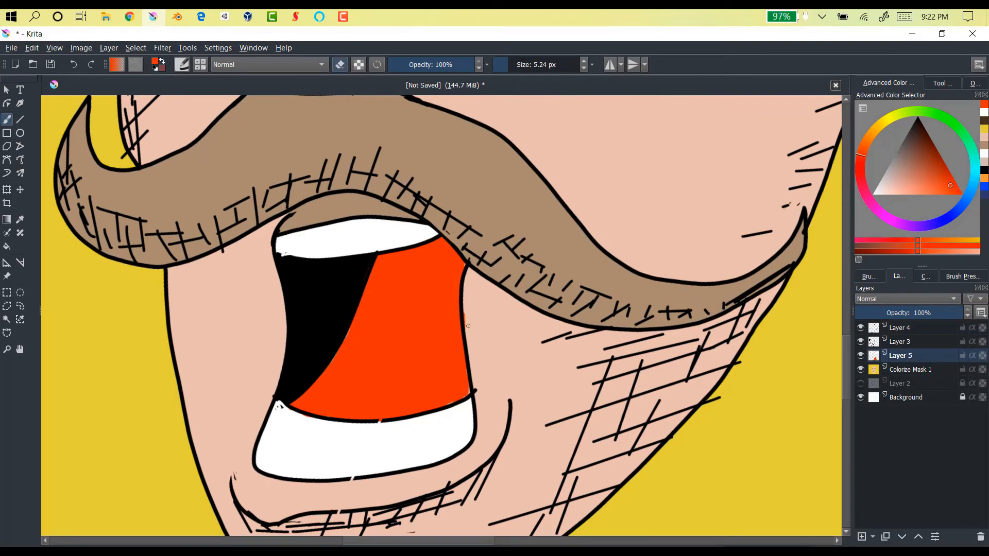
{"action": "scroll", "coordinate": [466, 302], "scroll_direction": "down", "scroll_amount": 5}
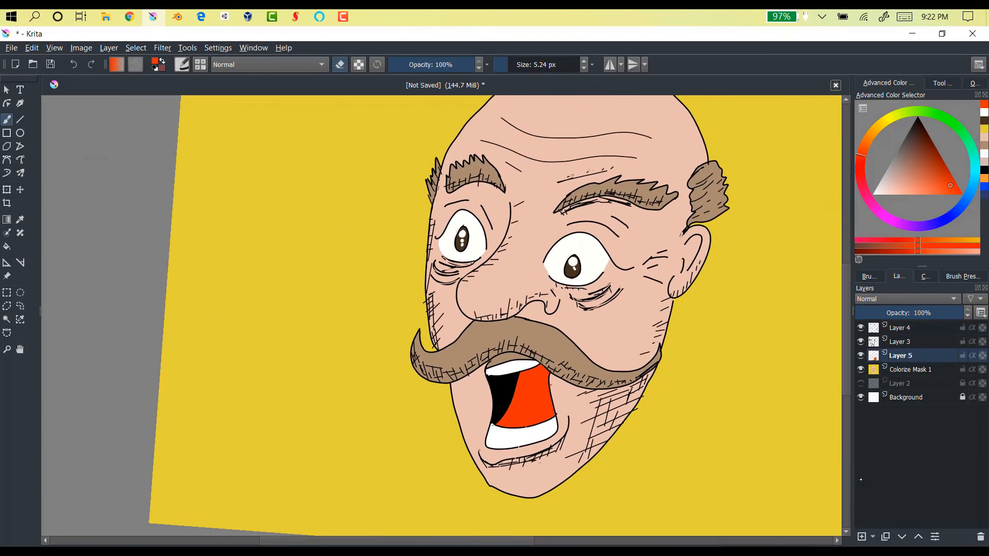
Add a new paint layer above all the others and pick a very dark brown for shadows
{"action": "scroll", "coordinate": [441, 315], "scroll_direction": "down", "scroll_amount": 1}
{"action": "left_click", "coordinate": [862, 537]}
{"action": "left_click_drag", "start_coordinate": [914, 359], "coordinate": [923, 329]}
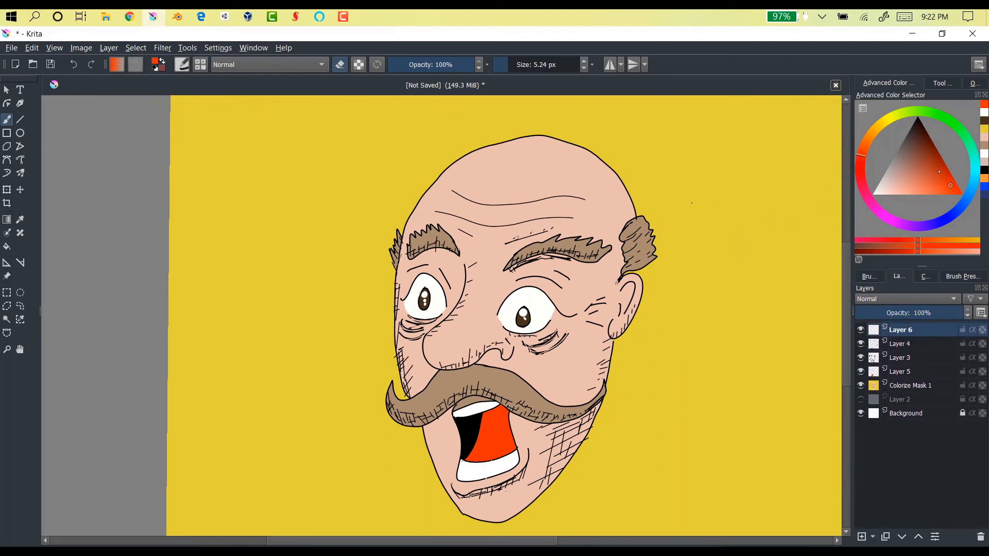
{"action": "left_click_drag", "start_coordinate": [939, 172], "coordinate": [919, 125]}
Paint a dark shadow along the underside of the nose and nostril with a 14.80 px brush
{"action": "left_click", "coordinate": [515, 64]}
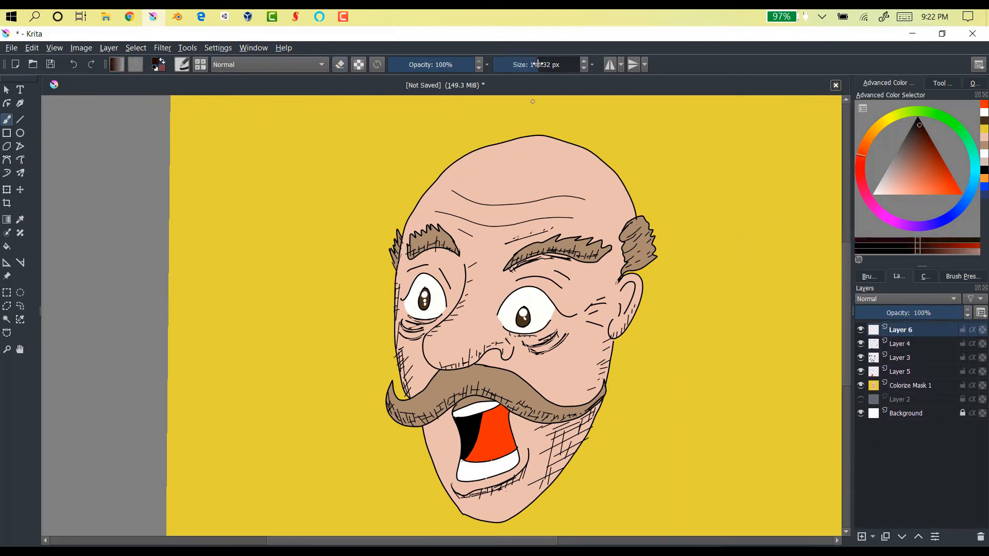
{"action": "left_click", "coordinate": [514, 64]}
{"action": "left_click_drag", "start_coordinate": [437, 370], "coordinate": [497, 362]}
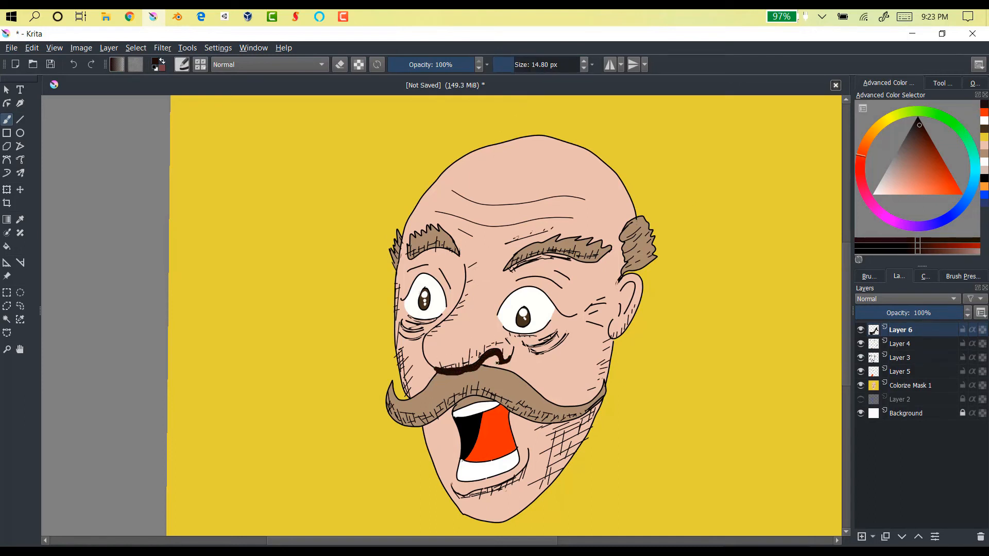
Set the brush to 23.75 px and shade the moustache's underside, the lower lip and the near jaw edge
{"action": "left_click", "coordinate": [518, 64]}
{"action": "mouse_move", "coordinate": [392, 412]}
{"action": "left_mouse_down"}
{"action": "mouse_move", "coordinate": [435, 416]}
{"action": "mouse_move", "coordinate": [473, 393]}
{"action": "mouse_move", "coordinate": [547, 423]}
{"action": "mouse_move", "coordinate": [585, 410]}
{"action": "left_mouse_up"}
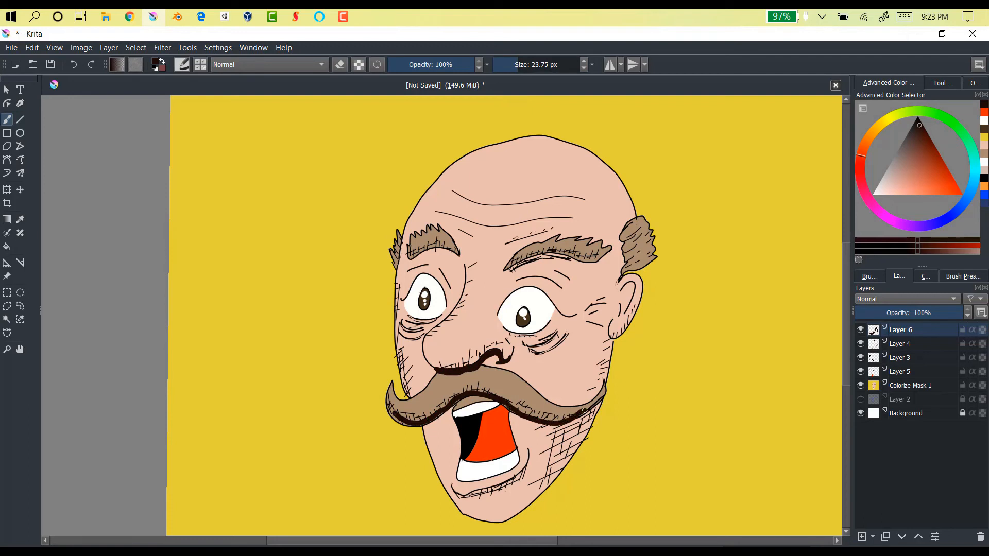
{"action": "mouse_move", "coordinate": [454, 406]}
{"action": "left_mouse_down"}
{"action": "mouse_move", "coordinate": [432, 423]}
{"action": "mouse_move", "coordinate": [396, 421]}
{"action": "mouse_move", "coordinate": [414, 424]}
{"action": "mouse_move", "coordinate": [453, 404]}
{"action": "left_mouse_up"}
{"action": "mouse_move", "coordinate": [455, 495]}
{"action": "left_mouse_down"}
{"action": "mouse_move", "coordinate": [500, 487]}
{"action": "mouse_move", "coordinate": [531, 459]}
{"action": "mouse_move", "coordinate": [456, 495]}
{"action": "mouse_move", "coordinate": [452, 487]}
{"action": "left_mouse_up"}
{"action": "left_click_drag", "start_coordinate": [599, 404], "coordinate": [580, 446]}
Shade the ear, the side hair and the lower edge of the near eyebrow in dark brown
{"action": "left_click_drag", "start_coordinate": [608, 325], "coordinate": [610, 341]}
{"action": "mouse_move", "coordinate": [628, 283]}
{"action": "left_mouse_down"}
{"action": "mouse_move", "coordinate": [621, 308]}
{"action": "mouse_move", "coordinate": [631, 315]}
{"action": "mouse_move", "coordinate": [612, 341]}
{"action": "left_mouse_up"}
{"action": "mouse_move", "coordinate": [622, 235]}
{"action": "left_mouse_down"}
{"action": "mouse_move", "coordinate": [637, 269]}
{"action": "mouse_move", "coordinate": [651, 260]}
{"action": "left_mouse_up"}
{"action": "mouse_move", "coordinate": [509, 267]}
{"action": "left_mouse_down"}
{"action": "mouse_move", "coordinate": [592, 261]}
{"action": "mouse_move", "coordinate": [511, 266]}
{"action": "mouse_move", "coordinate": [580, 259]}
{"action": "left_mouse_up"}
Shade below both eyes, under the far eyebrow and hair, down the far cheek and along the moustache
{"action": "left_click_drag", "start_coordinate": [517, 332], "coordinate": [546, 330]}
{"action": "mouse_move", "coordinate": [403, 310]}
{"action": "left_mouse_down"}
{"action": "mouse_move", "coordinate": [438, 322]}
{"action": "mouse_move", "coordinate": [410, 315]}
{"action": "left_mouse_up"}
{"action": "left_click_drag", "start_coordinate": [410, 256], "coordinate": [459, 251]}
{"action": "mouse_move", "coordinate": [458, 251]}
{"action": "left_mouse_down"}
{"action": "mouse_move", "coordinate": [411, 256]}
{"action": "mouse_move", "coordinate": [457, 253]}
{"action": "left_mouse_up"}
{"action": "left_click_drag", "start_coordinate": [396, 252], "coordinate": [398, 270]}
{"action": "mouse_move", "coordinate": [396, 297]}
{"action": "left_mouse_down"}
{"action": "mouse_move", "coordinate": [393, 335]}
{"action": "mouse_move", "coordinate": [426, 416]}
{"action": "left_mouse_up"}
{"action": "mouse_move", "coordinate": [398, 364]}
{"action": "left_mouse_down"}
{"action": "mouse_move", "coordinate": [411, 394]}
{"action": "mouse_move", "coordinate": [496, 392]}
{"action": "mouse_move", "coordinate": [561, 420]}
{"action": "left_mouse_up"}
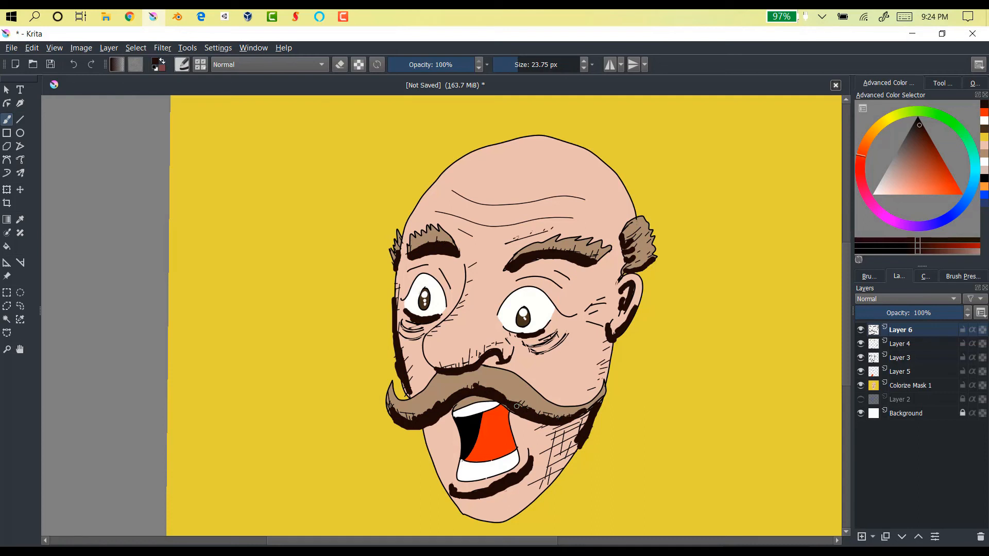
Add dark shading under the nose and in the bags below both eyes
{"action": "left_click_drag", "start_coordinate": [434, 356], "coordinate": [478, 364]}
{"action": "left_click_drag", "start_coordinate": [404, 330], "coordinate": [424, 327]}
{"action": "left_click_drag", "start_coordinate": [404, 342], "coordinate": [420, 336]}
{"action": "left_click_drag", "start_coordinate": [530, 349], "coordinate": [549, 340]}
{"action": "mouse_move", "coordinate": [541, 355]}
{"action": "left_mouse_down"}
{"action": "mouse_move", "coordinate": [563, 340]}
{"action": "mouse_move", "coordinate": [541, 291]}
{"action": "left_mouse_up"}
Set the shadow layer's opacity to 35% and shade the cross-hatched area of the near jaw
{"action": "mouse_move", "coordinate": [927, 313]}
{"action": "left_mouse_down"}
{"action": "mouse_move", "coordinate": [876, 319]}
{"action": "mouse_move", "coordinate": [893, 315]}
{"action": "left_mouse_up"}
{"action": "left_click_drag", "start_coordinate": [587, 417], "coordinate": [541, 488]}
{"action": "left_click_drag", "start_coordinate": [574, 427], "coordinate": [532, 496]}
{"action": "mouse_move", "coordinate": [562, 434]}
{"action": "left_mouse_down"}
{"action": "mouse_move", "coordinate": [550, 475]}
{"action": "mouse_move", "coordinate": [570, 433]}
{"action": "mouse_move", "coordinate": [547, 431]}
{"action": "mouse_move", "coordinate": [557, 433]}
{"action": "mouse_move", "coordinate": [536, 495]}
{"action": "left_mouse_up"}
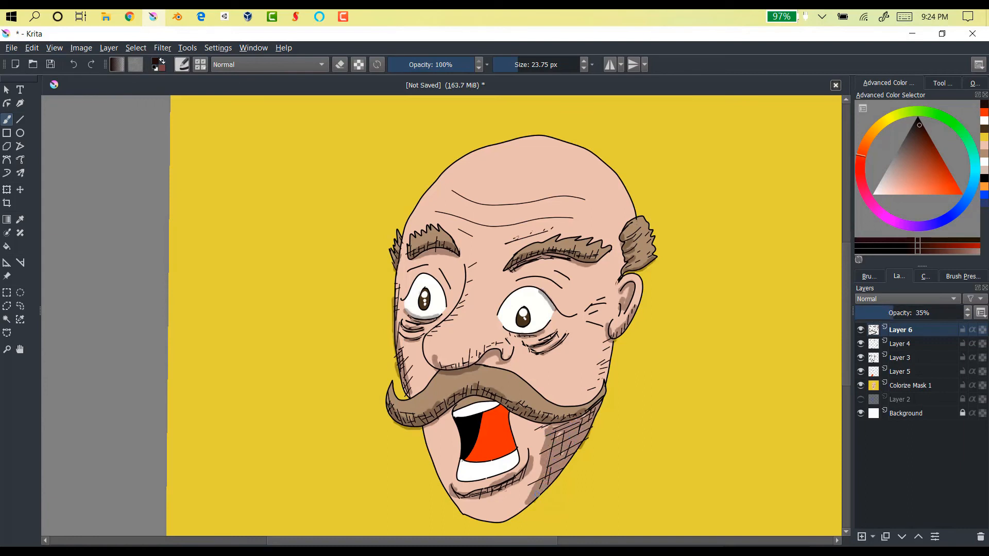
Shade the hatched edge of the near cheek and the lower contour of the nose
{"action": "left_click_drag", "start_coordinate": [608, 338], "coordinate": [591, 397]}
{"action": "left_click_drag", "start_coordinate": [599, 377], "coordinate": [582, 404]}
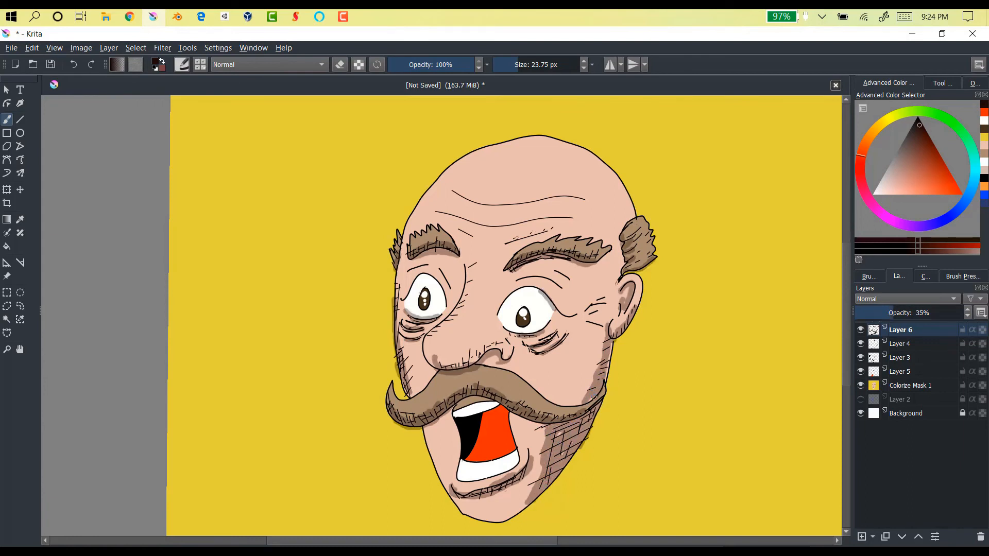
{"action": "mouse_move", "coordinate": [425, 348]}
{"action": "left_mouse_down"}
{"action": "mouse_move", "coordinate": [435, 370]}
{"action": "mouse_move", "coordinate": [493, 368]}
{"action": "left_mouse_up"}
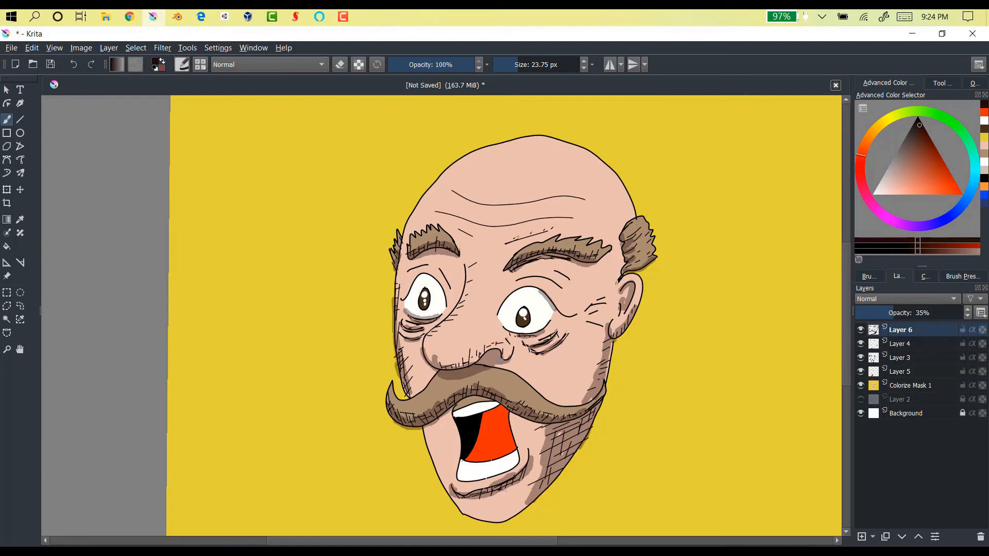
Lower the shadow layer's opacity to 16% and erase excess shadow below the far eyebrow
{"action": "left_click", "coordinate": [885, 315]}
{"action": "left_click", "coordinate": [875, 312]}
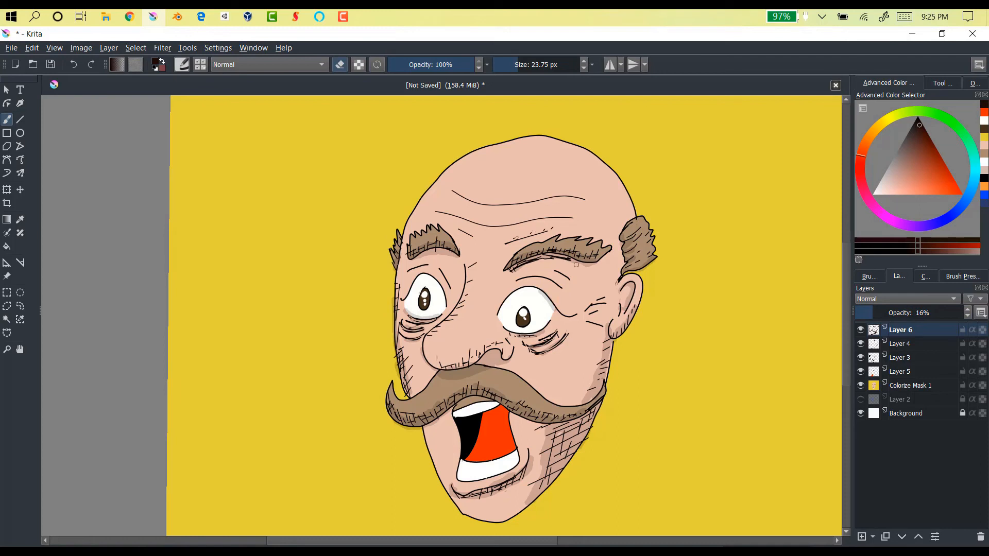
{"action": "left_click_drag", "start_coordinate": [425, 255], "coordinate": [453, 256]}
{"action": "key", "text": "e"}
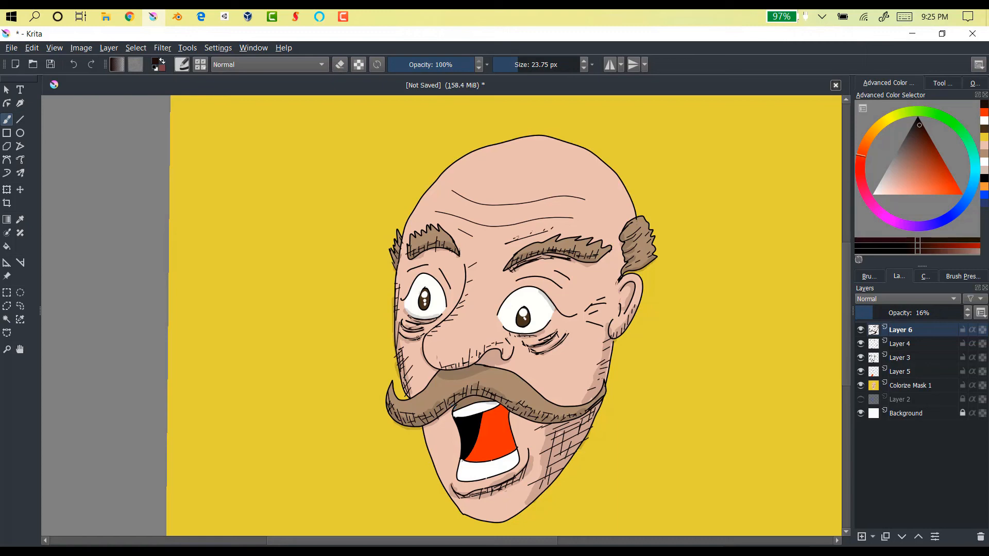
Shade the lower edge of the near eye and erase the excess shadow around that eye
{"action": "left_click_drag", "start_coordinate": [520, 340], "coordinate": [553, 329]}
{"action": "left_click", "coordinate": [340, 65]}
{"action": "left_click_drag", "start_coordinate": [541, 292], "coordinate": [551, 309]}
{"action": "scroll", "coordinate": [557, 311], "scroll_direction": "down", "scroll_amount": 3}
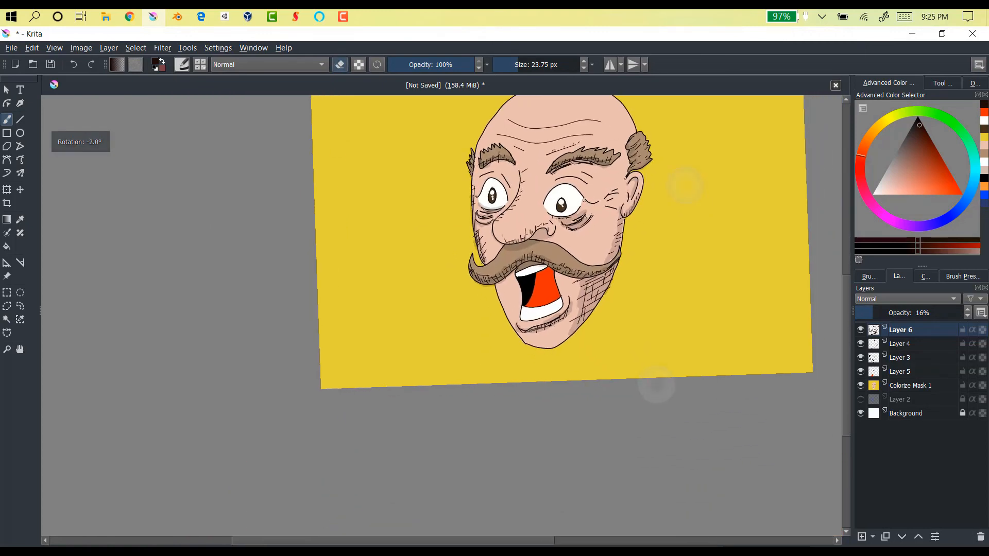
Add a new layer and paint white highlights on the forehead, near eyebrow and side hair with a 58.97 px brush
{"action": "key", "text": "Insert"}
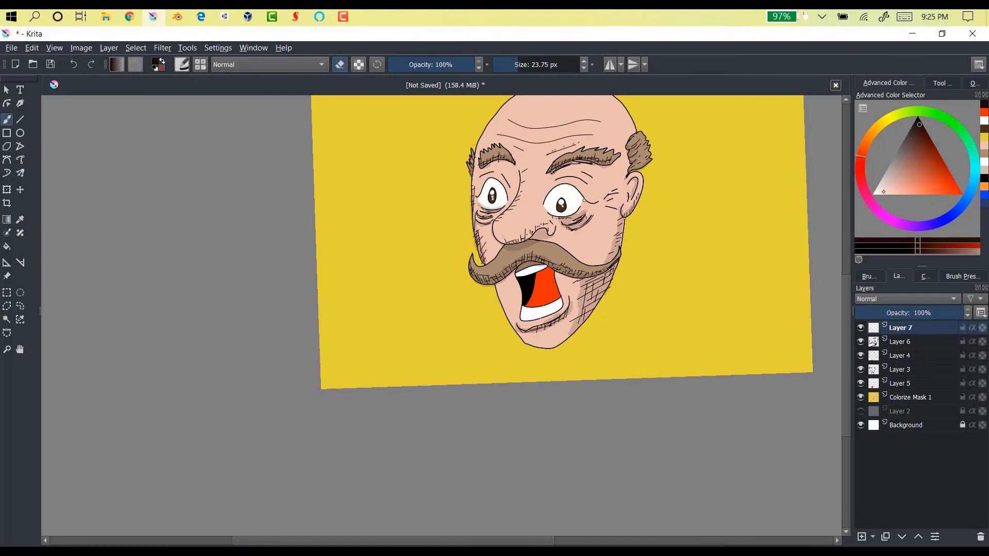
{"action": "left_click", "coordinate": [872, 195]}
{"action": "scroll", "coordinate": [697, 360], "scroll_direction": "up", "scroll_amount": 3}
{"action": "left_click", "coordinate": [527, 65]}
{"action": "mouse_move", "coordinate": [450, 309]}
{"action": "left_mouse_down"}
{"action": "mouse_move", "coordinate": [488, 259]}
{"action": "mouse_move", "coordinate": [458, 294]}
{"action": "mouse_move", "coordinate": [490, 288]}
{"action": "mouse_move", "coordinate": [521, 258]}
{"action": "mouse_move", "coordinate": [472, 309]}
{"action": "left_mouse_up"}
{"action": "left_click_drag", "start_coordinate": [535, 317], "coordinate": [581, 310]}
{"action": "left_click_drag", "start_coordinate": [606, 295], "coordinate": [607, 295]}
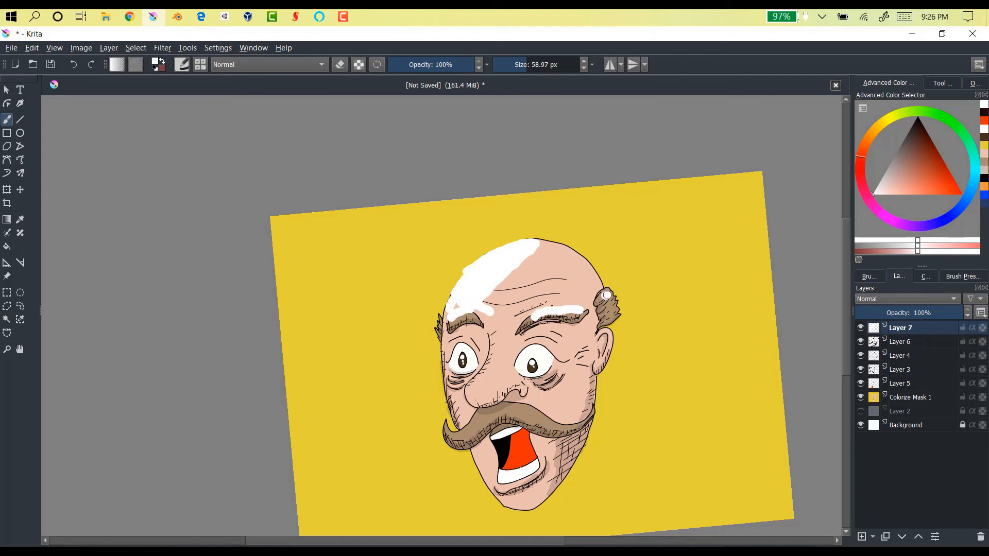
Paint white highlights along the nose bridge, on both halves of the moustache and at the lower teeth
{"action": "left_click_drag", "start_coordinate": [492, 330], "coordinate": [475, 380]}
{"action": "left_click_drag", "start_coordinate": [477, 421], "coordinate": [460, 431]}
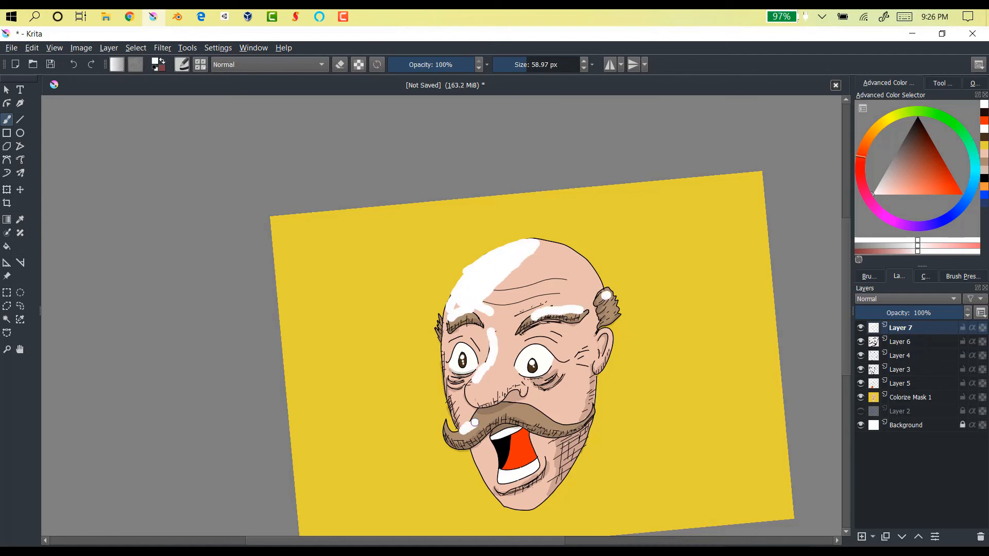
{"action": "left_click_drag", "start_coordinate": [523, 407], "coordinate": [554, 423]}
{"action": "left_click_drag", "start_coordinate": [508, 482], "coordinate": [537, 474]}
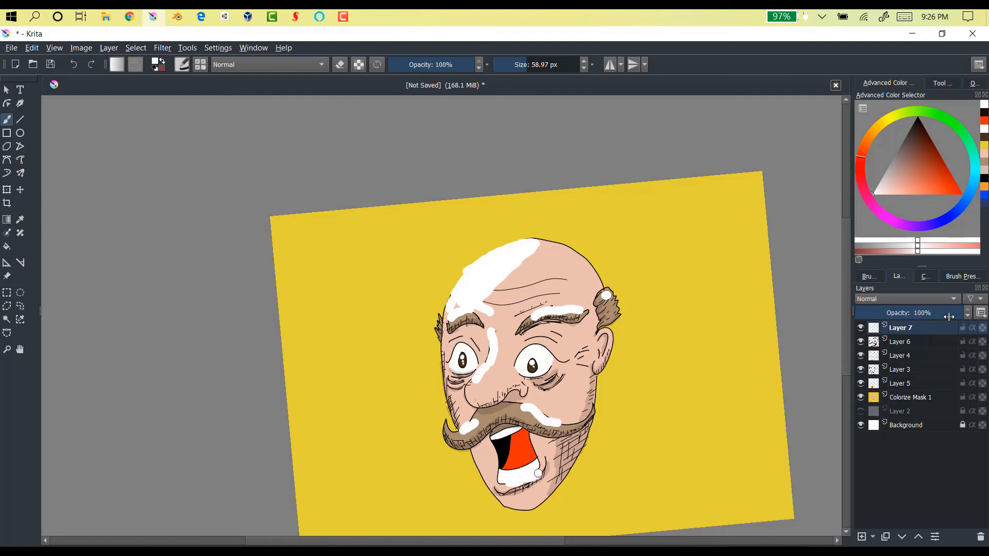
Set the highlight layer's opacity to 25% and extend the highlights over the moustache, nose and forehead
{"action": "left_click_drag", "start_coordinate": [949, 317], "coordinate": [882, 314]}
{"action": "mouse_move", "coordinate": [517, 408]}
{"action": "left_mouse_down"}
{"action": "mouse_move", "coordinate": [538, 418]}
{"action": "mouse_move", "coordinate": [447, 431]}
{"action": "left_mouse_up"}
{"action": "mouse_move", "coordinate": [491, 413]}
{"action": "left_mouse_down"}
{"action": "mouse_move", "coordinate": [507, 413]}
{"action": "mouse_move", "coordinate": [469, 387]}
{"action": "left_mouse_up"}
{"action": "left_click_drag", "start_coordinate": [494, 333], "coordinate": [544, 248]}
{"action": "mouse_move", "coordinate": [447, 354]}
{"action": "left_mouse_down"}
{"action": "mouse_move", "coordinate": [475, 329]}
{"action": "mouse_move", "coordinate": [458, 392]}
{"action": "mouse_move", "coordinate": [489, 379]}
{"action": "mouse_move", "coordinate": [502, 293]}
{"action": "mouse_move", "coordinate": [532, 257]}
{"action": "left_mouse_up"}
{"action": "mouse_move", "coordinate": [530, 311]}
{"action": "left_mouse_down"}
{"action": "mouse_move", "coordinate": [478, 312]}
{"action": "mouse_move", "coordinate": [475, 227]}
{"action": "left_mouse_up"}
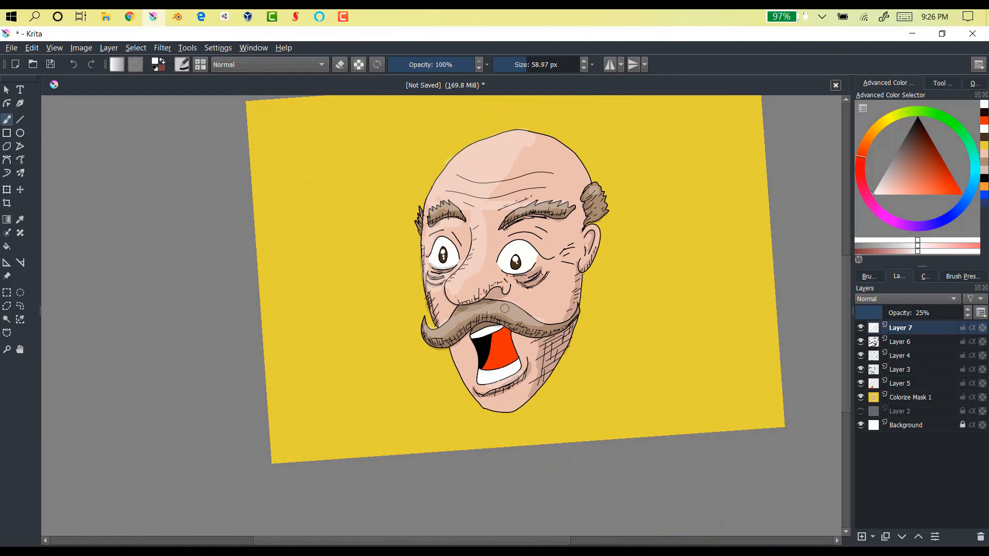
Erase the excess highlight along the moustache, reducing the eraser to 28.49 px
{"action": "key", "text": "e"}
{"action": "left_click_drag", "start_coordinate": [551, 324], "coordinate": [536, 317]}
{"action": "scroll", "coordinate": [644, 227], "scroll_direction": "up", "scroll_amount": 3}
{"action": "scroll", "coordinate": [734, 284], "scroll_direction": "down", "scroll_amount": 4}
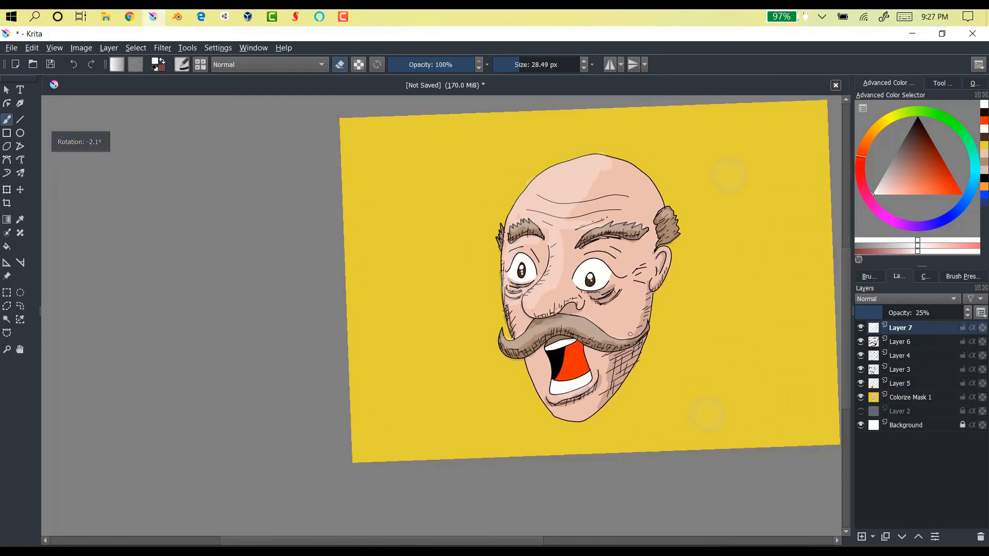
Make Layer 3 active, sample the face's skin colour and return to the brush
{"action": "key", "text": "p"}
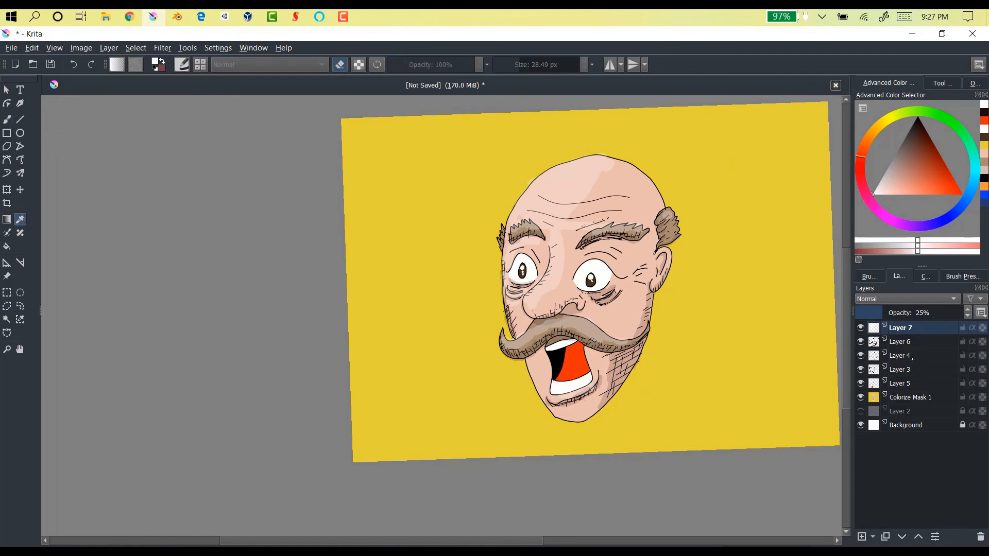
{"action": "left_click", "coordinate": [907, 356]}
{"action": "left_click", "coordinate": [902, 370]}
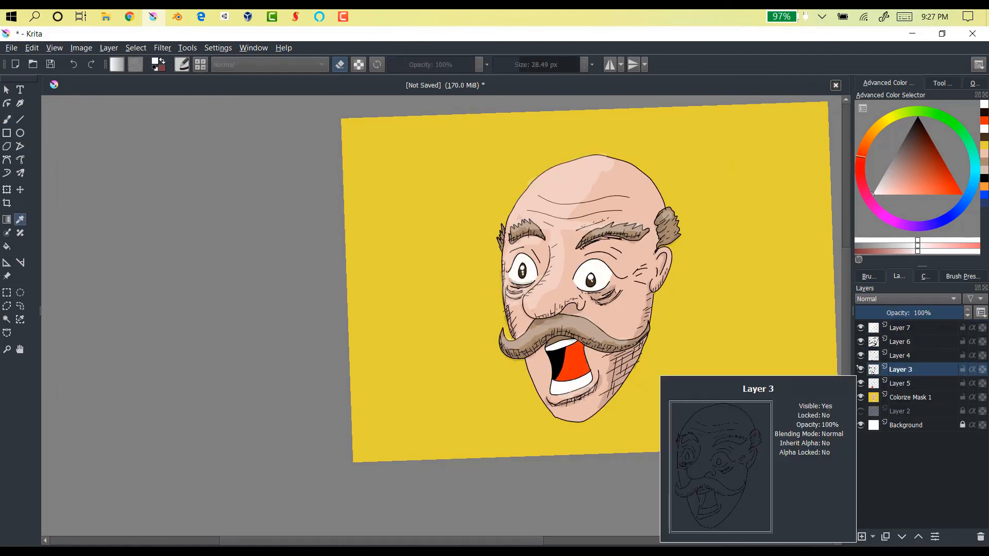
{"action": "left_click", "coordinate": [615, 319]}
{"action": "scroll", "coordinate": [618, 318], "scroll_direction": "up", "scroll_amount": 3}
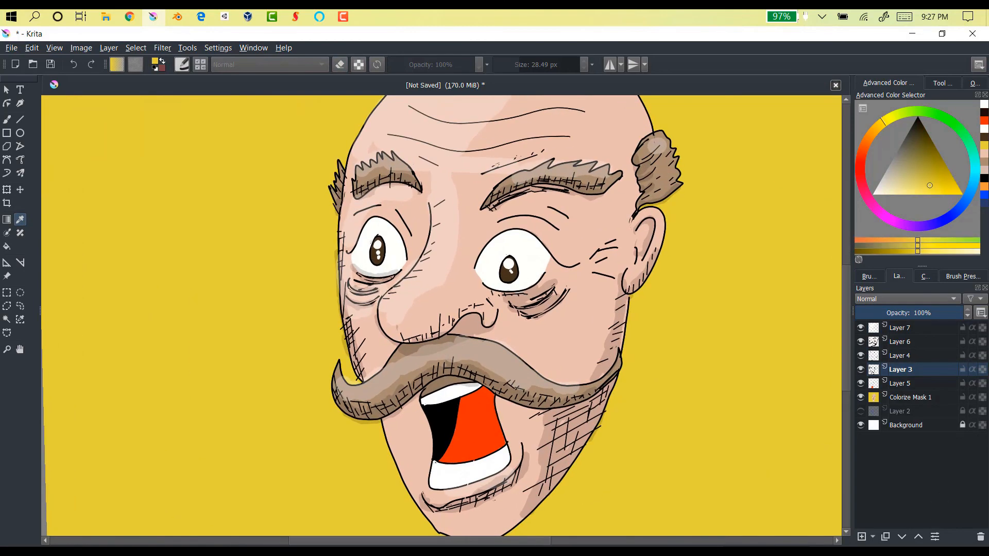
{"action": "key", "text": "b"}
{"action": "scroll", "coordinate": [427, 397], "scroll_direction": "up", "scroll_amount": 2}
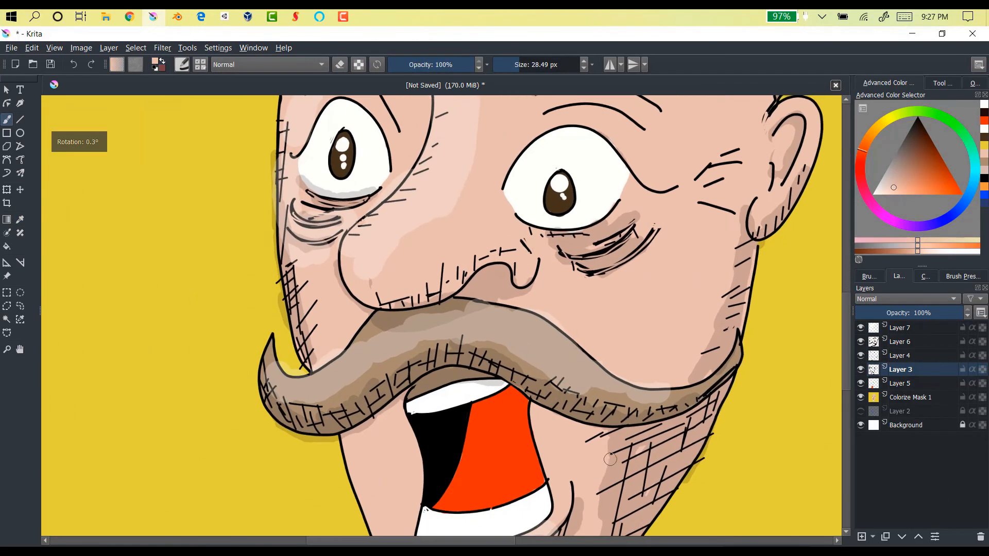
Try to cover the brown strip above the upper teeth with skin colour on Layer 3, using a 7.72 px brush
{"action": "mouse_move", "coordinate": [418, 399]}
{"action": "left_mouse_down"}
{"action": "mouse_move", "coordinate": [448, 374]}
{"action": "mouse_move", "coordinate": [481, 373]}
{"action": "mouse_move", "coordinate": [412, 397]}
{"action": "mouse_move", "coordinate": [493, 380]}
{"action": "left_mouse_up"}
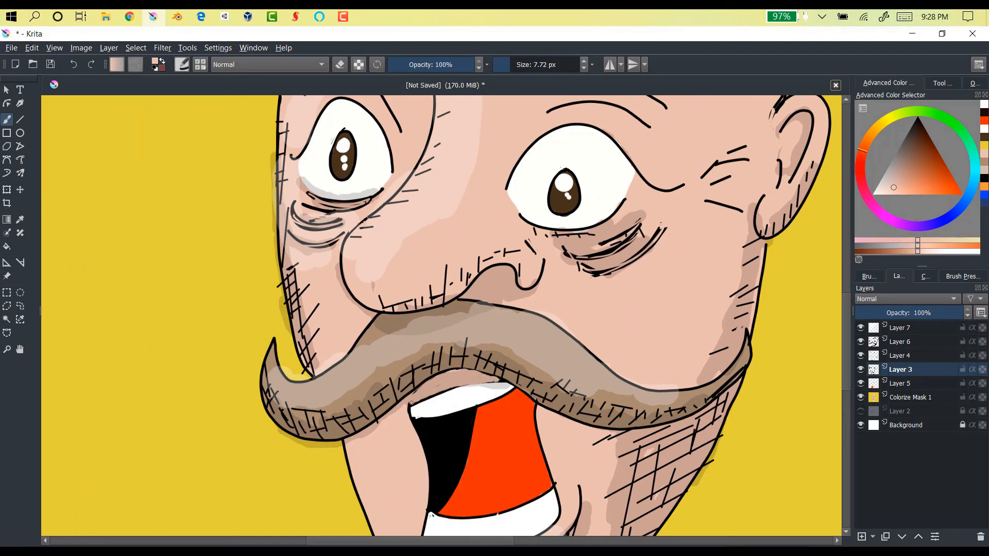
{"action": "left_click_drag", "start_coordinate": [411, 402], "coordinate": [419, 397]}
{"action": "left_click", "coordinate": [861, 356]}
{"action": "left_click", "coordinate": [860, 356]}
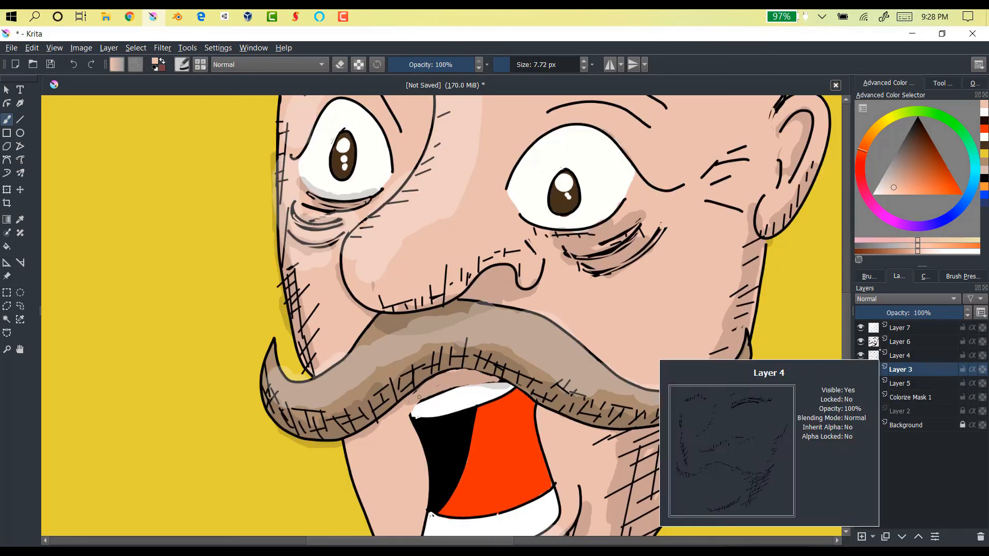
Identify the eye and tongue layer by toggling its visibility, make it active and undo the skin-colour strokes
{"action": "left_click", "coordinate": [871, 383]}
{"action": "left_click", "coordinate": [860, 383]}
{"action": "left_click", "coordinate": [860, 383]}
{"action": "left_click", "coordinate": [861, 383]}
{"action": "left_click", "coordinate": [860, 383]}
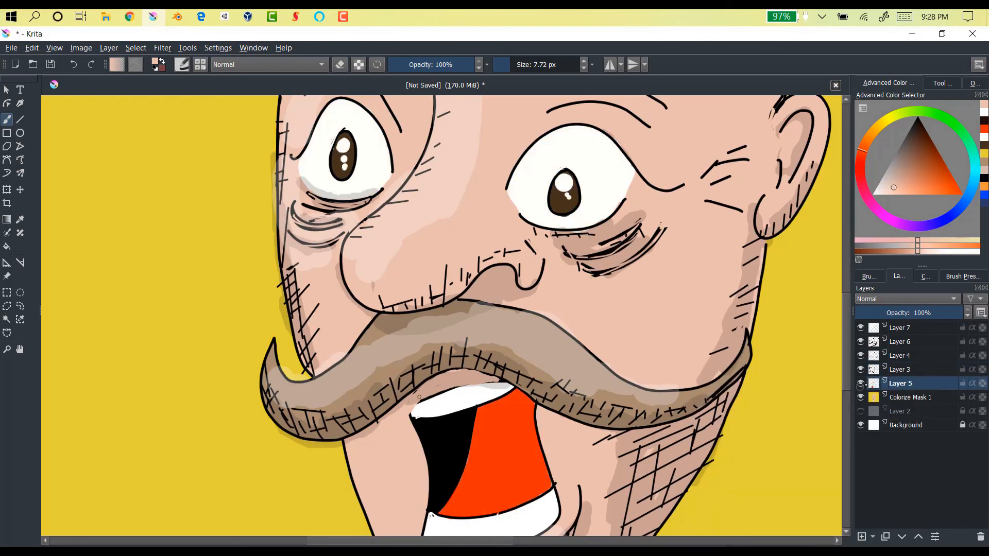
{"action": "left_click", "coordinate": [73, 65]}
{"action": "left_click", "coordinate": [74, 64]}
Check the visibility of Layer 5 and the colorize mask, and paint the strip above the upper teeth skin colour on Layer 5
{"action": "left_click", "coordinate": [860, 384]}
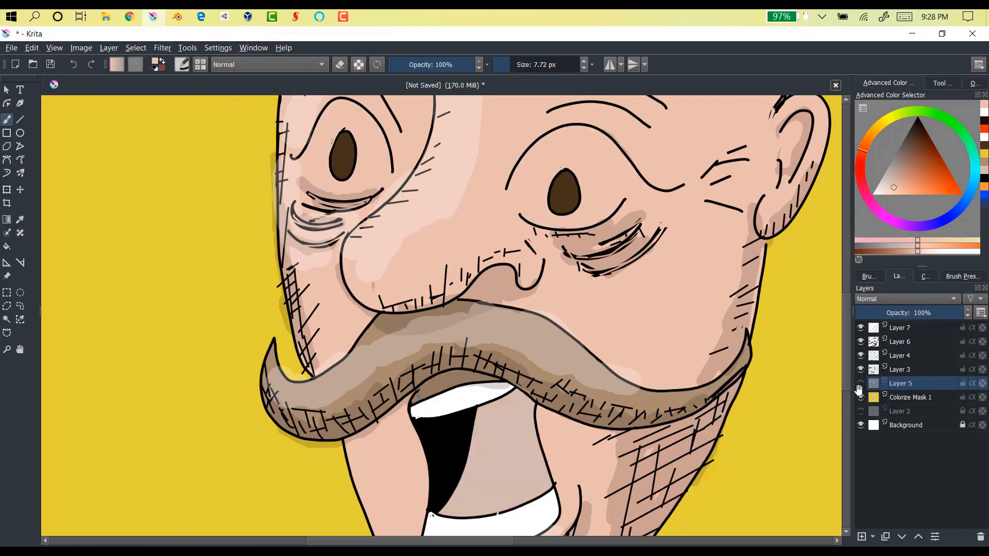
{"action": "left_click", "coordinate": [861, 384]}
{"action": "left_click", "coordinate": [861, 397]}
{"action": "left_click", "coordinate": [860, 398]}
{"action": "mouse_move", "coordinate": [452, 379]}
{"action": "left_mouse_down"}
{"action": "mouse_move", "coordinate": [423, 388]}
{"action": "mouse_move", "coordinate": [489, 380]}
{"action": "mouse_move", "coordinate": [414, 397]}
{"action": "left_mouse_up"}
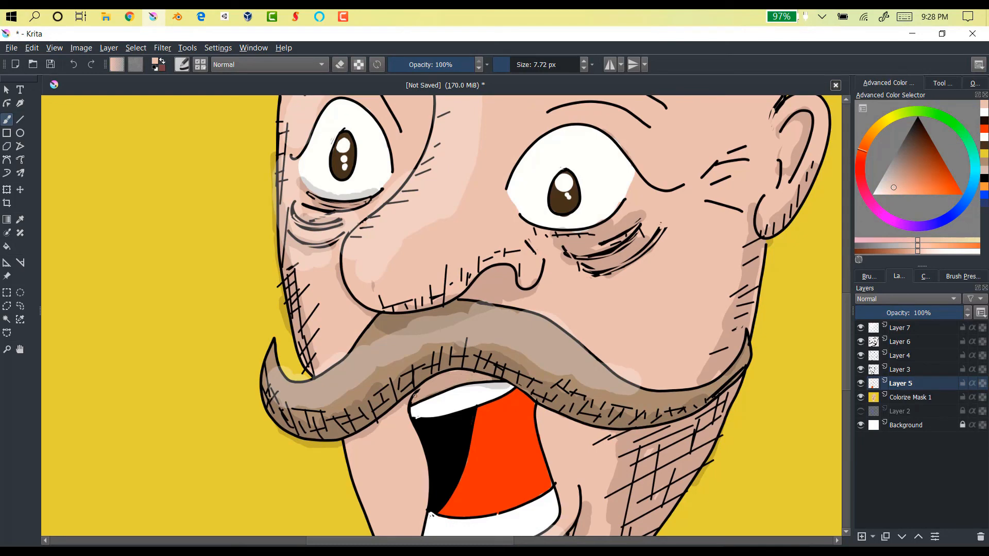
{"action": "scroll", "coordinate": [447, 372], "scroll_direction": "down", "scroll_amount": 4}
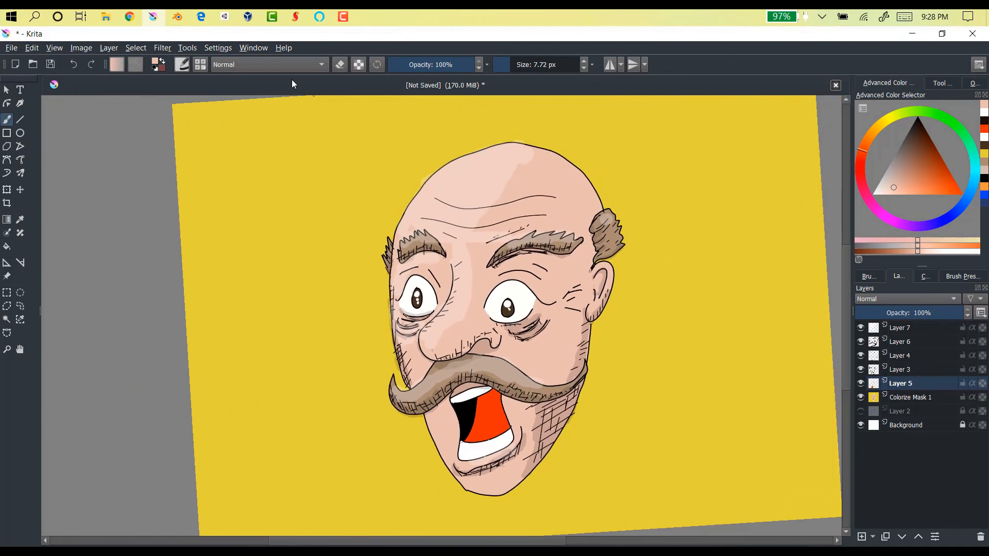
{"action": "left_click", "coordinate": [343, 17]}
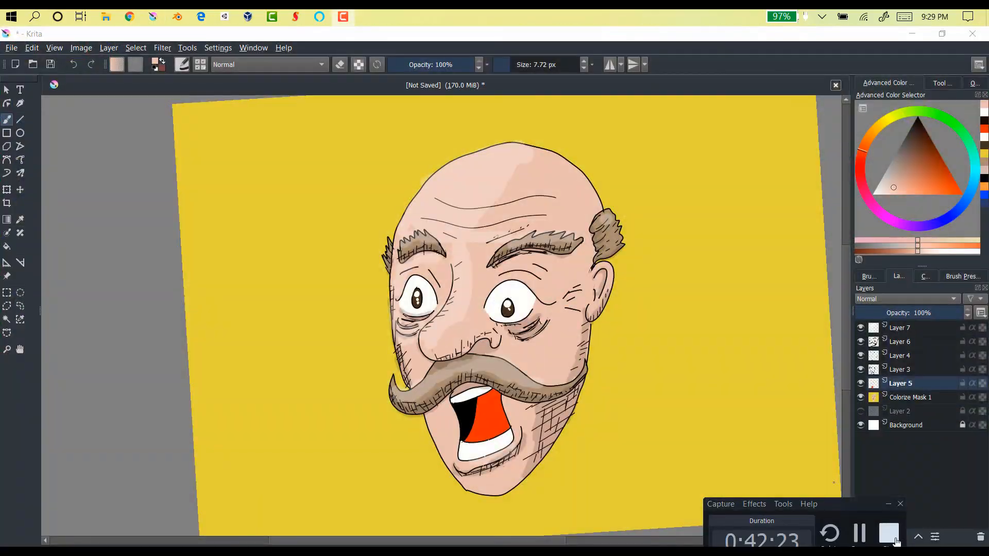